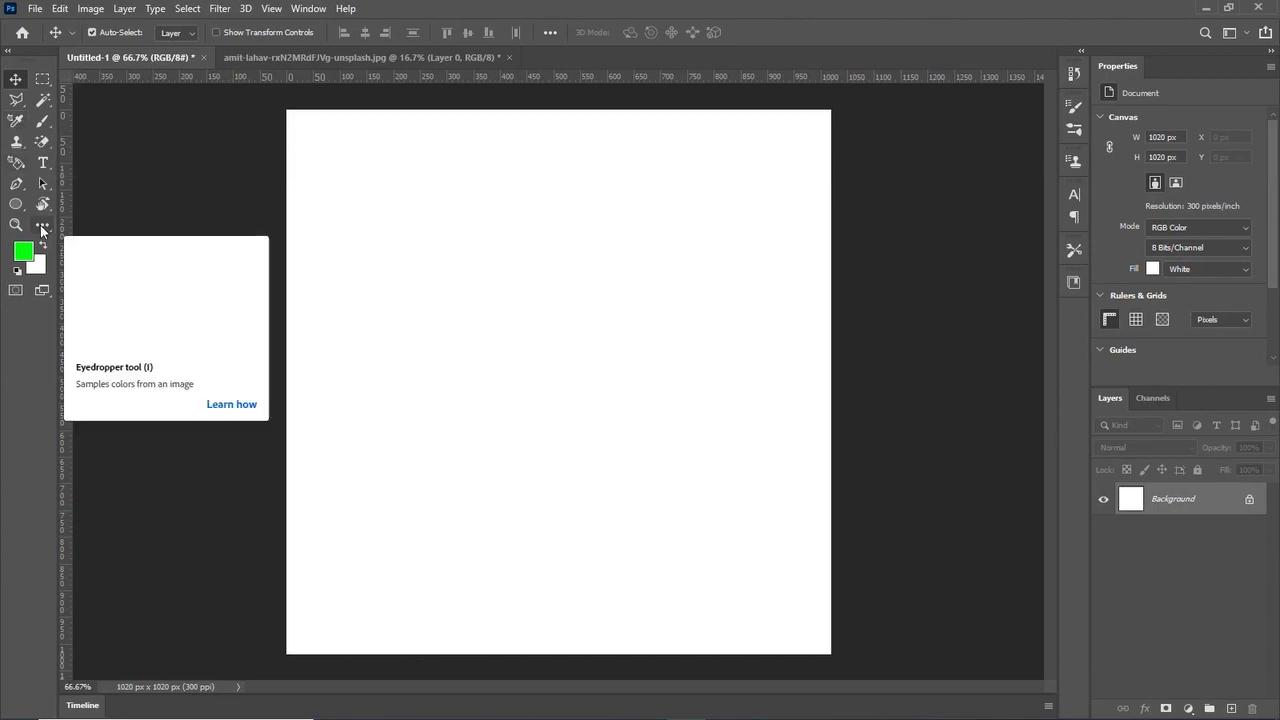
{"action": "left_click", "coordinate": [42, 227]}
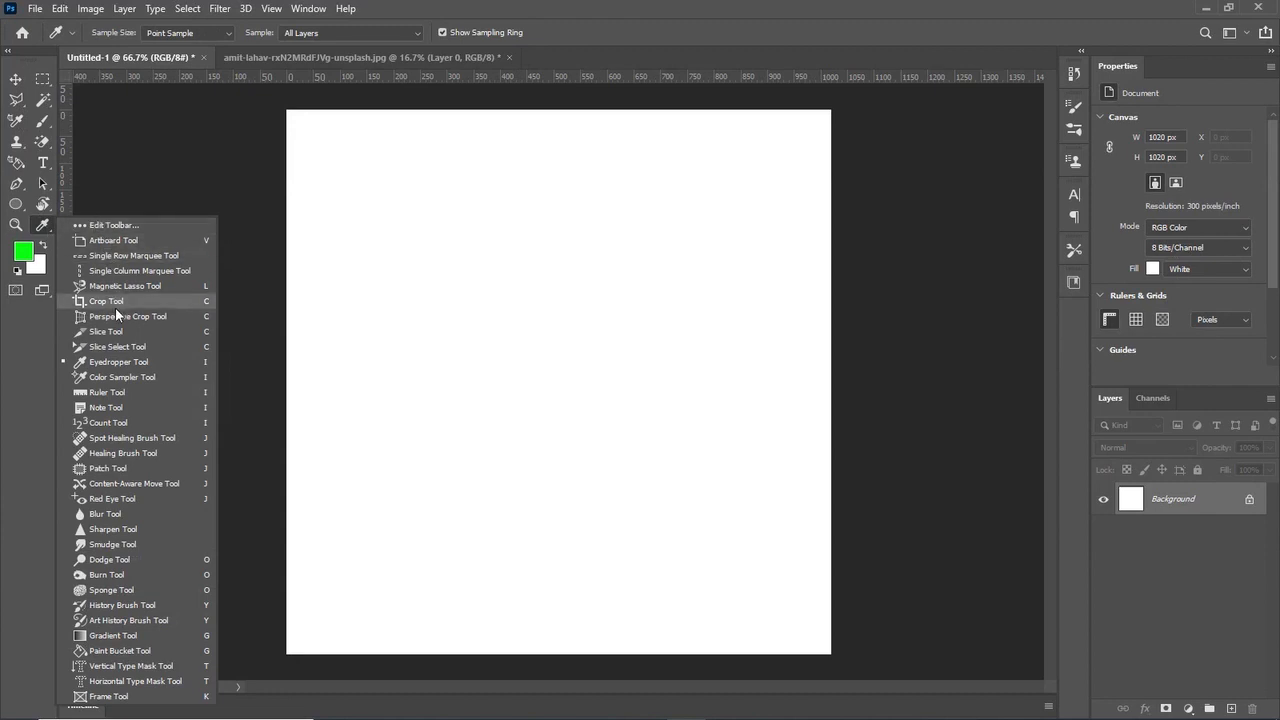
{"action": "left_click", "coordinate": [139, 364]}
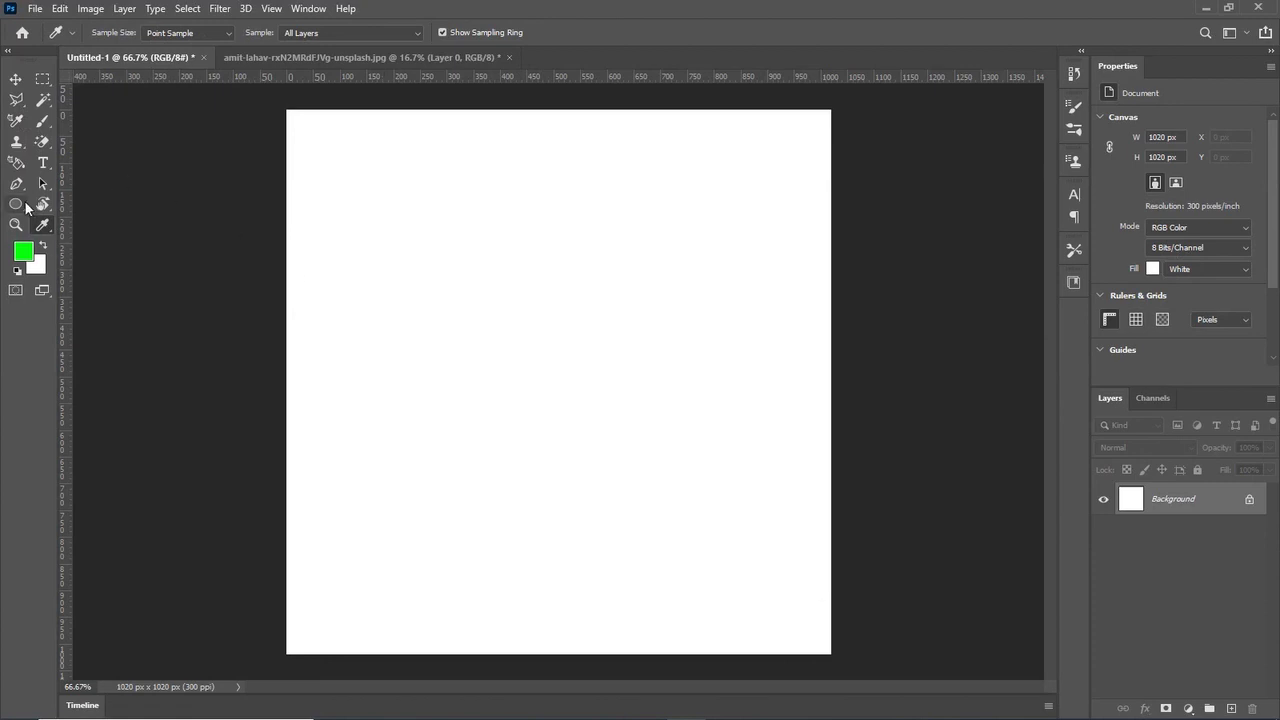
{"action": "left_click", "coordinate": [16, 204]}
{"action": "left_click_drag", "start_coordinate": [325, 159], "coordinate": [546, 375]}
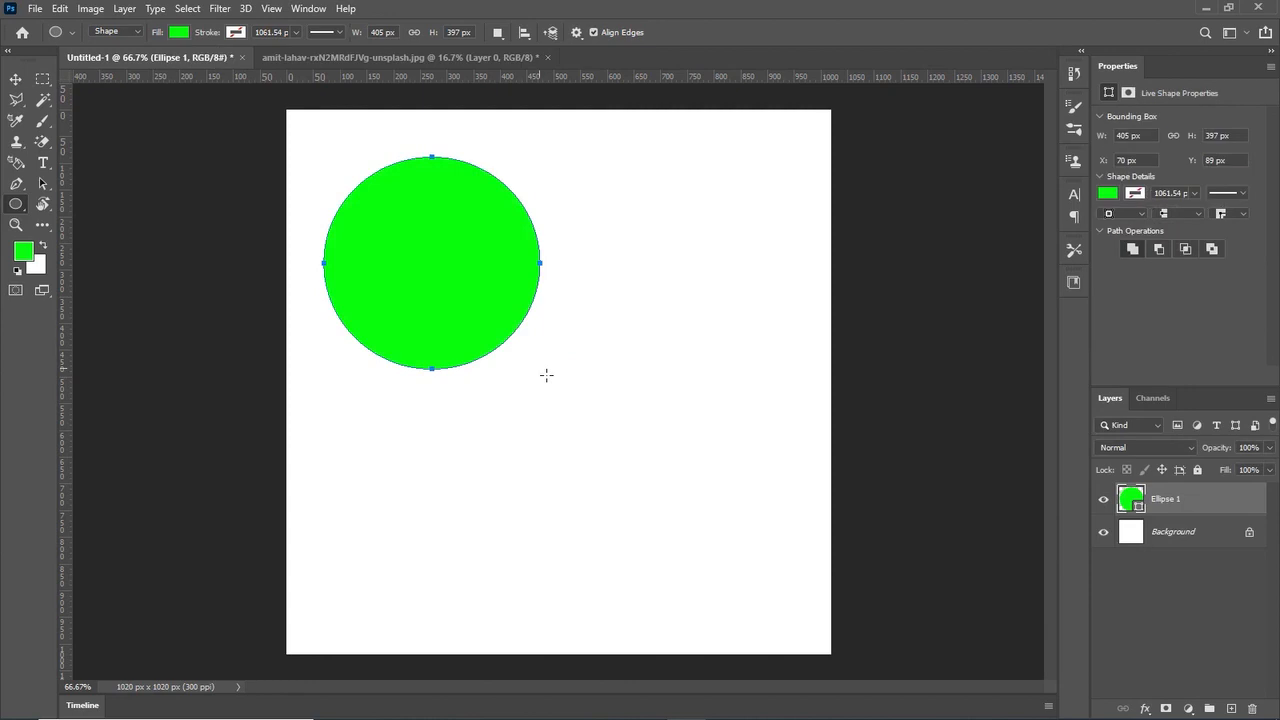
{"action": "key", "text": "ctrl+z"}
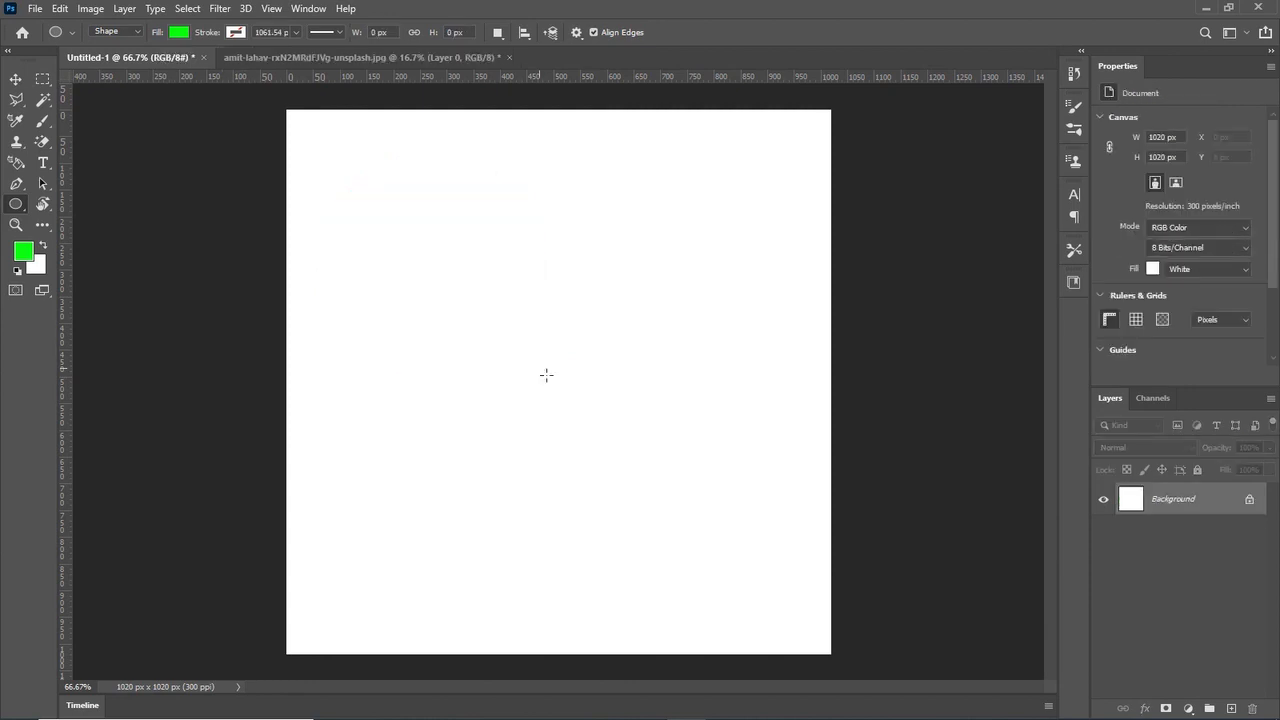
{"action": "left_click", "coordinate": [15, 79]}
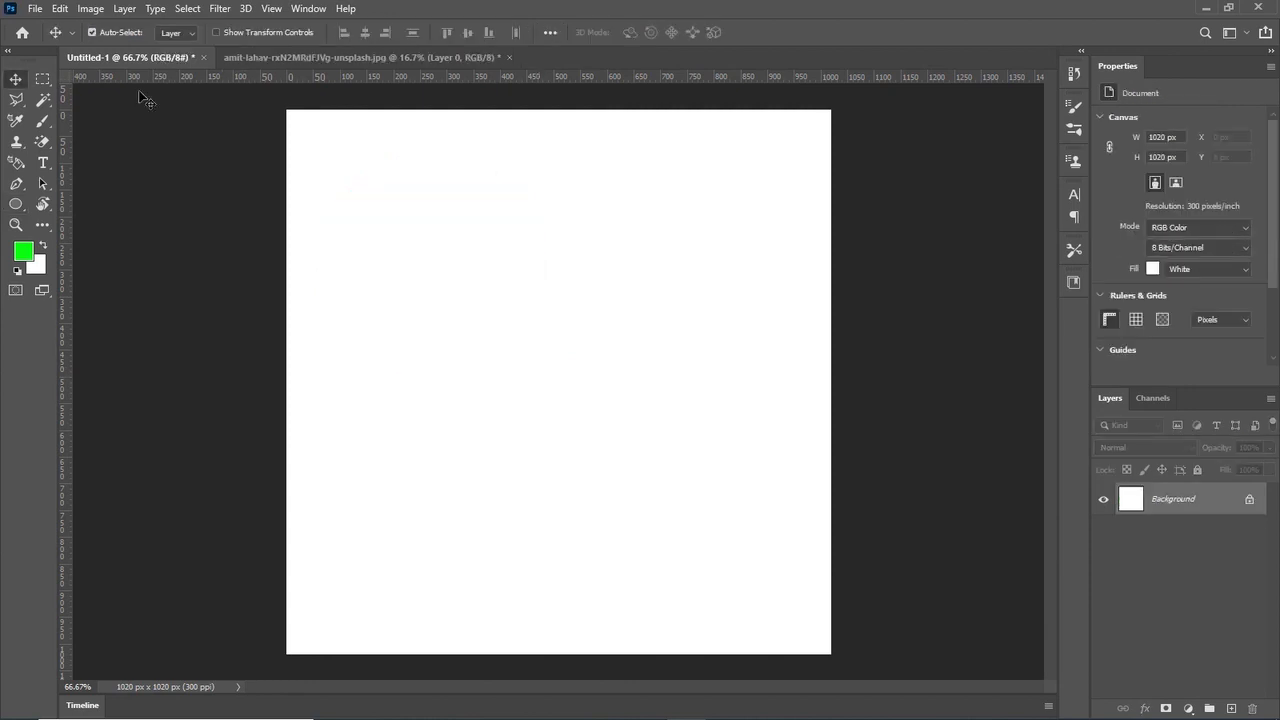
- Open the tomato photo from the recent files and unlock its Background layer
{"action": "left_click", "coordinate": [297, 60]}
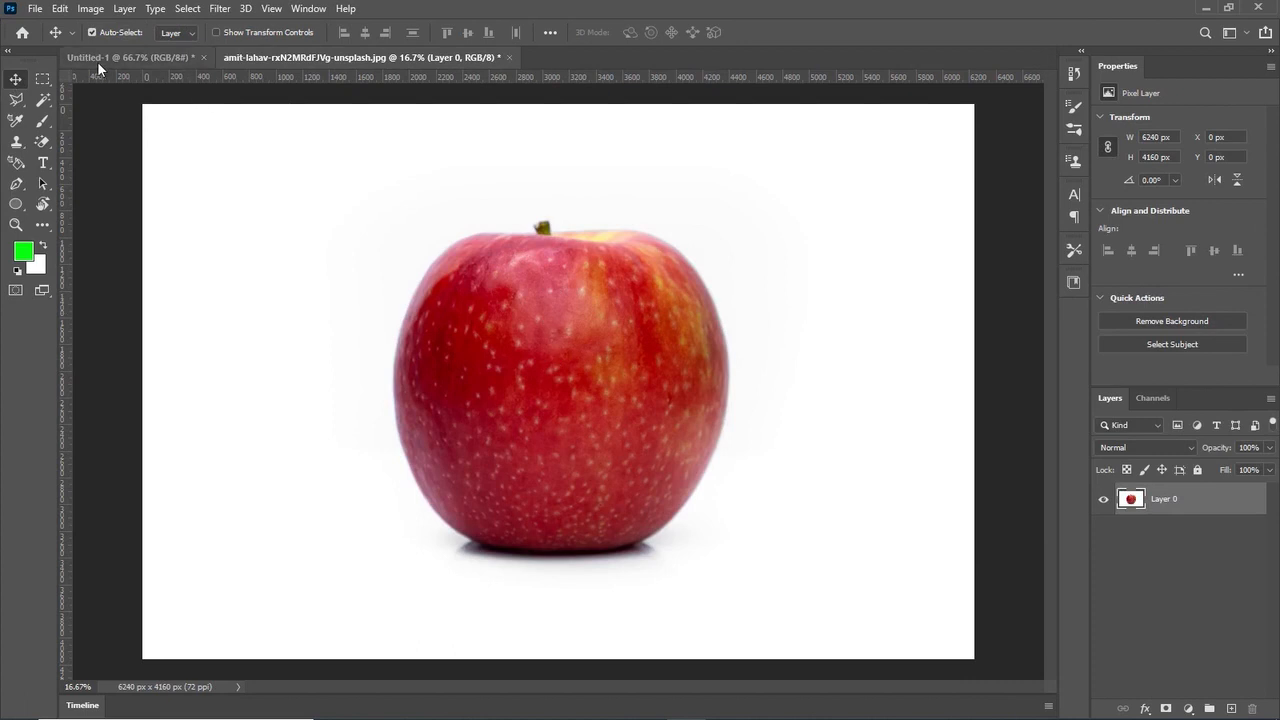
{"action": "left_click", "coordinate": [22, 32]}
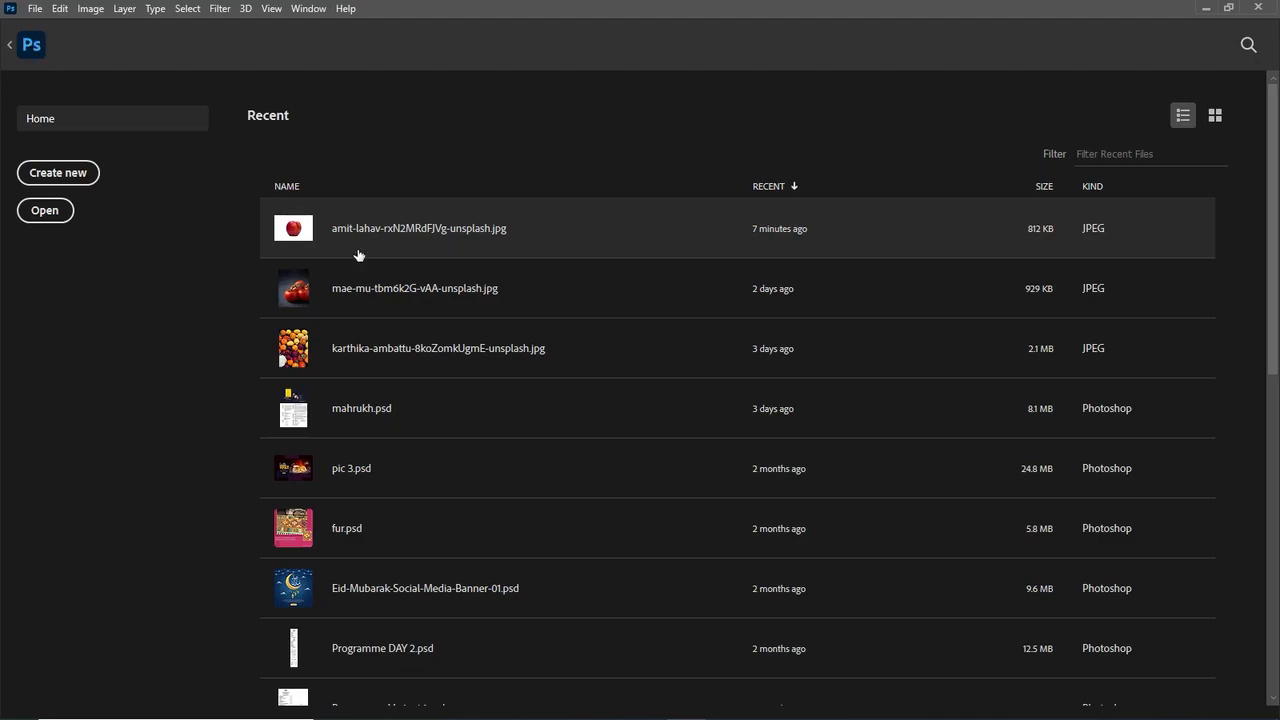
{"action": "left_click", "coordinate": [371, 307]}
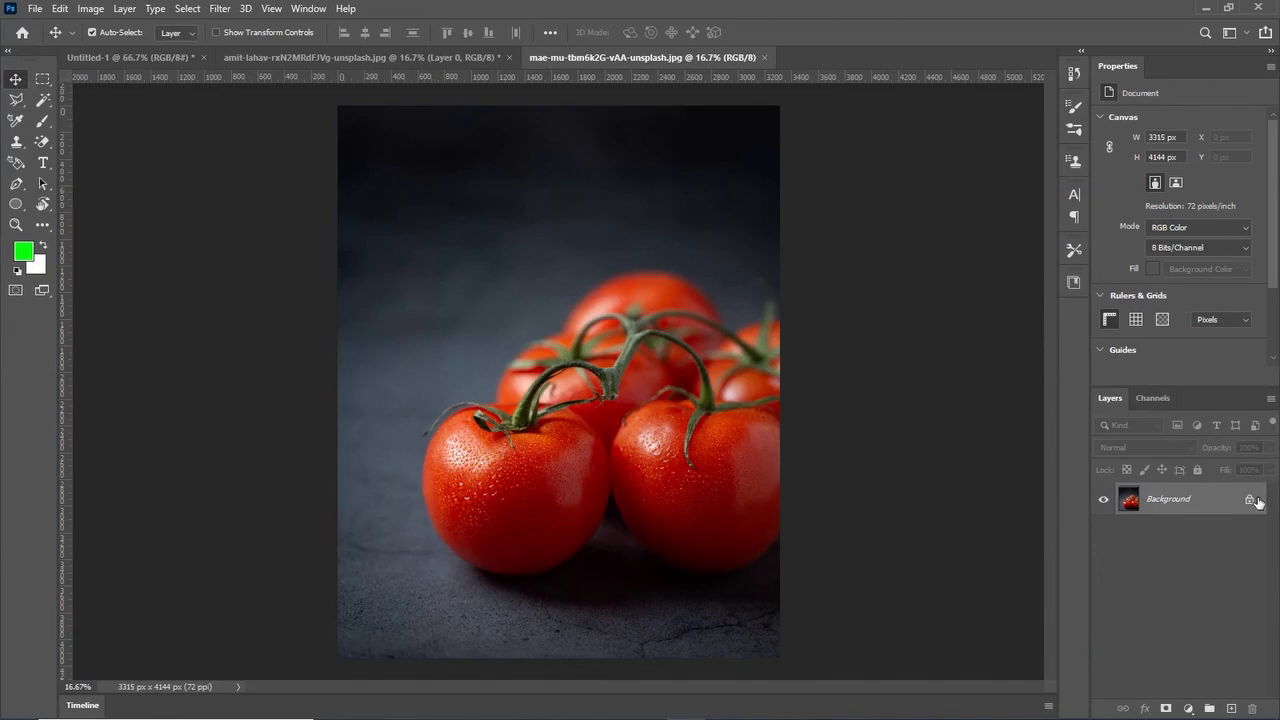
{"action": "left_click", "coordinate": [1250, 500]}
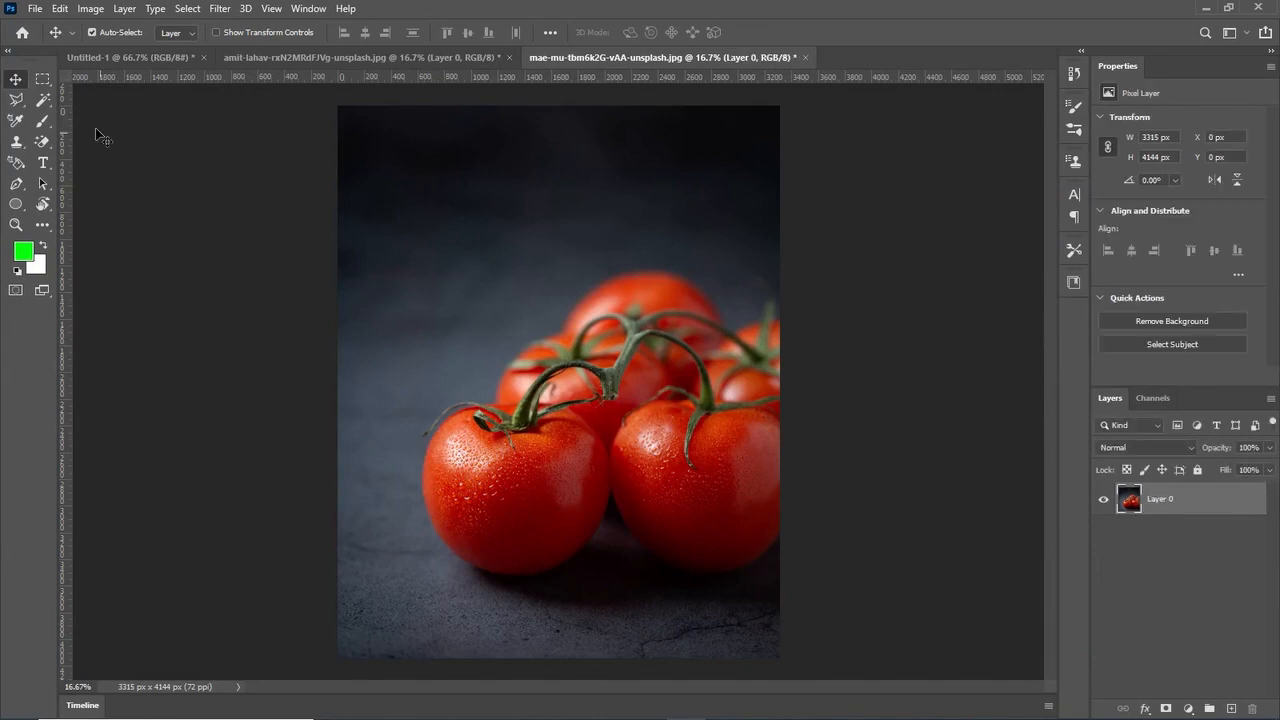
- Sample a light red from the front-left tomato with the Eyedropper and inspect its hex code in the foreground Color Picker
{"action": "left_click", "coordinate": [43, 224]}
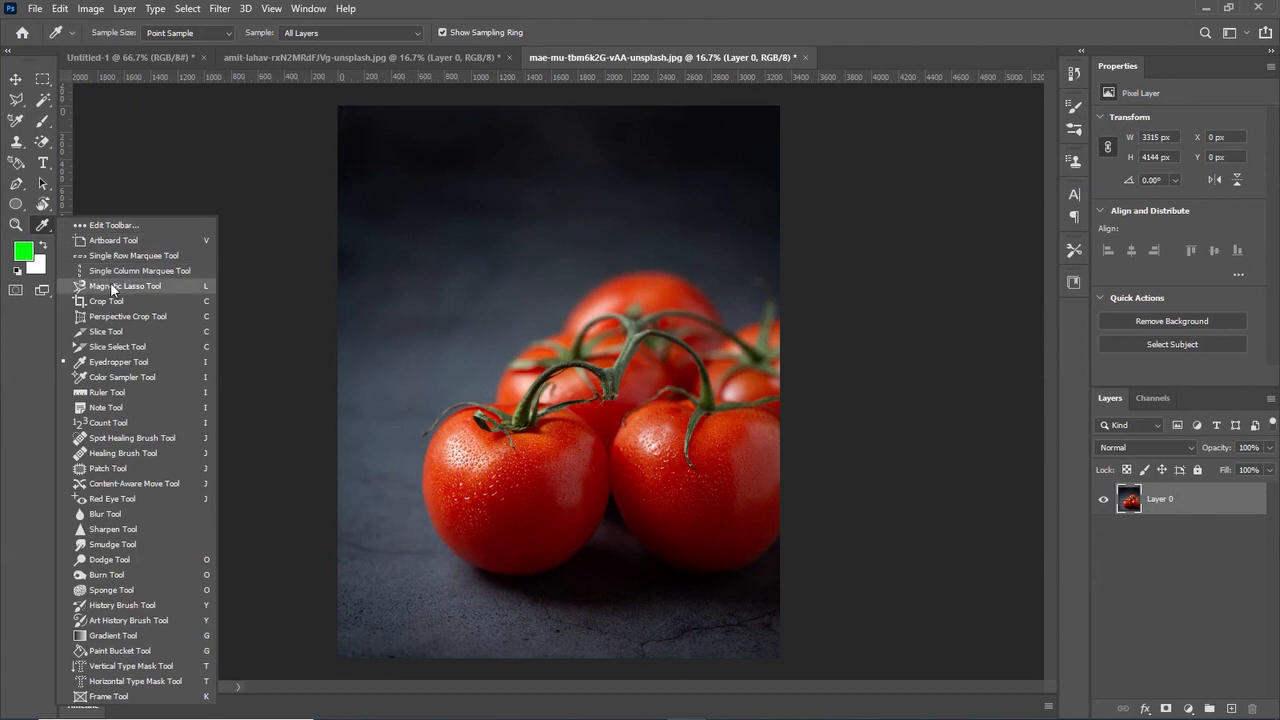
{"action": "left_click", "coordinate": [127, 363]}
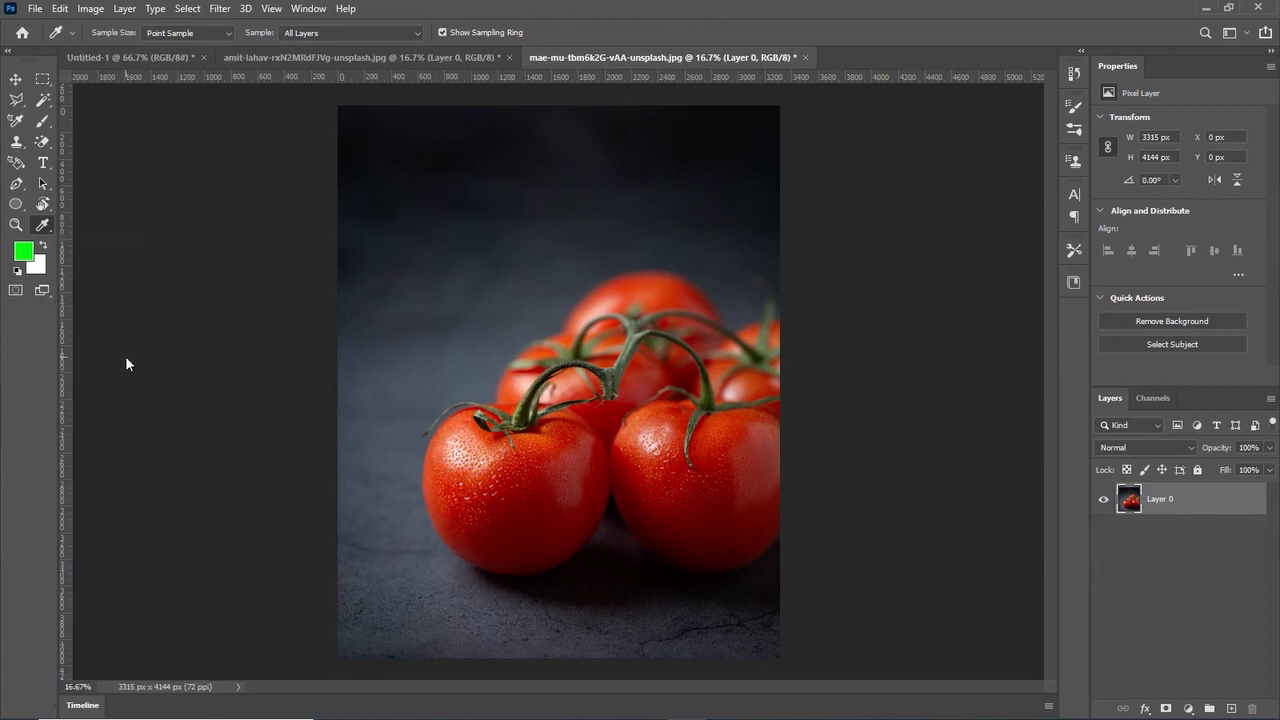
{"action": "left_click", "coordinate": [483, 467]}
{"action": "left_click", "coordinate": [516, 494]}
{"action": "left_click", "coordinate": [478, 452]}
{"action": "left_click", "coordinate": [28, 258]}
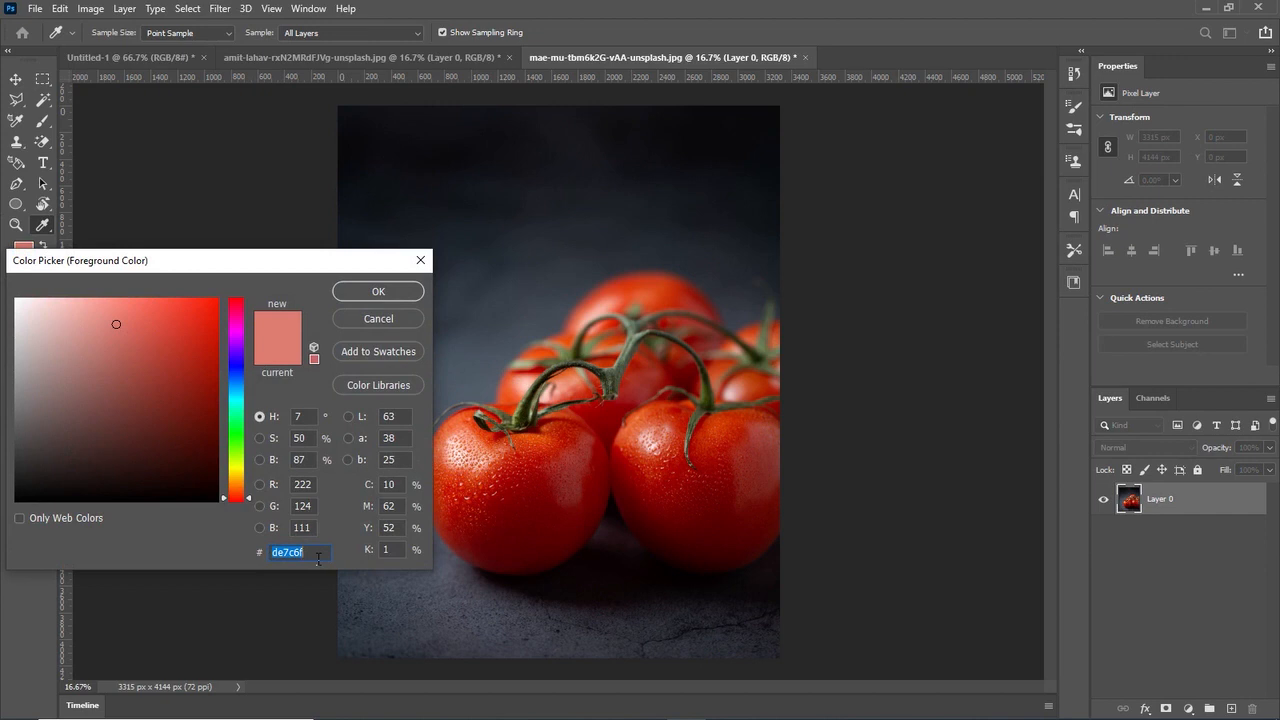
{"action": "left_click", "coordinate": [379, 319]}
- Sample the dark red 7a0300 from the shaded edge of the front-left tomato as the foreground color
{"action": "left_click", "coordinate": [586, 491]}
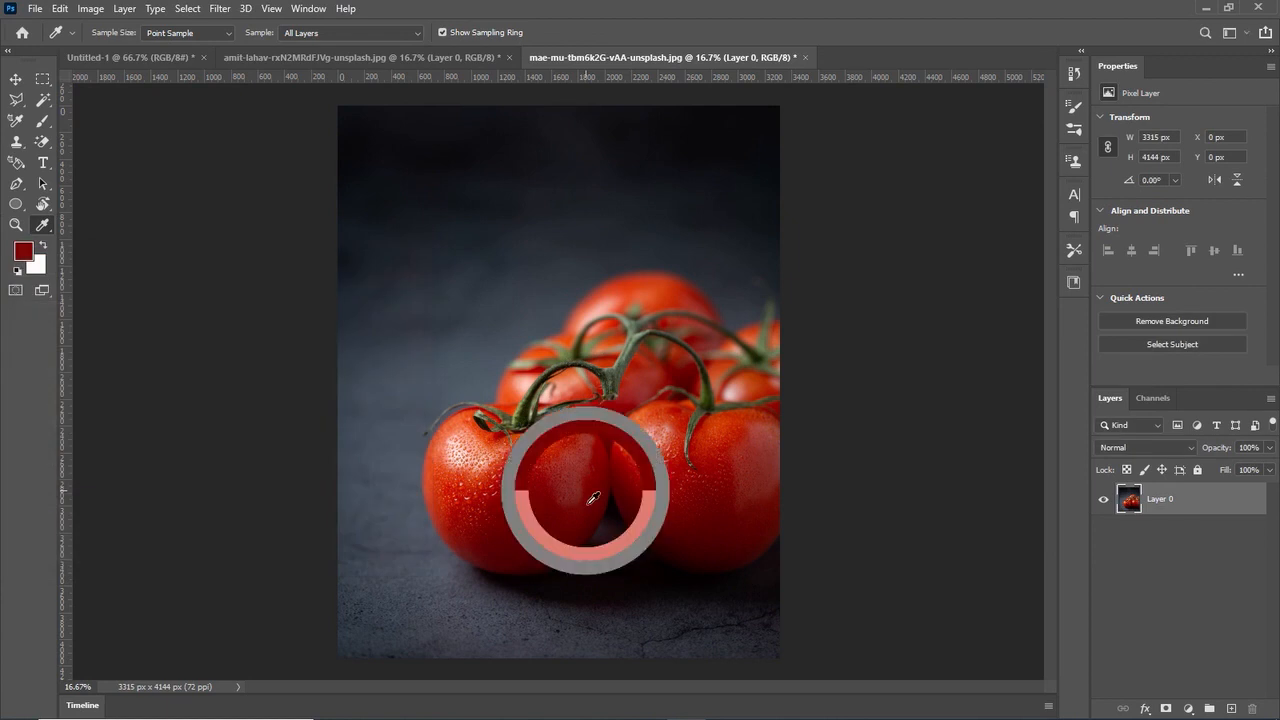
{"action": "left_click", "coordinate": [20, 256]}
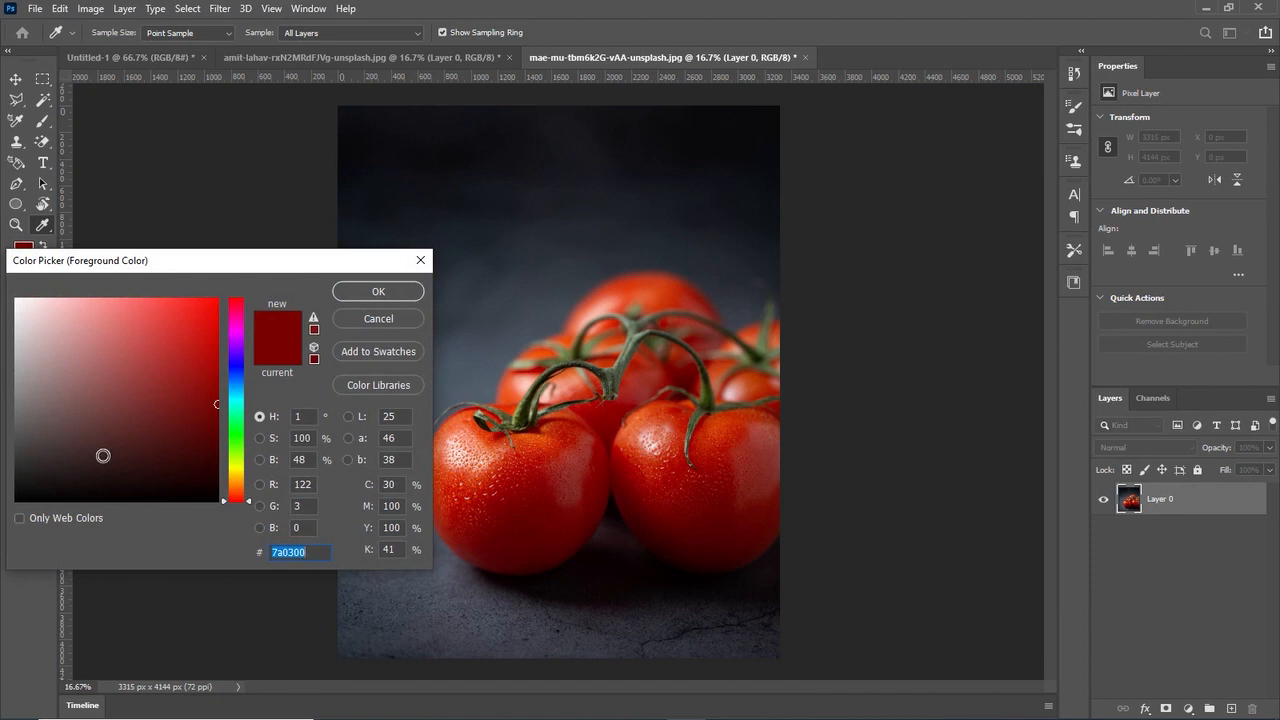
{"action": "left_click", "coordinate": [378, 291]}
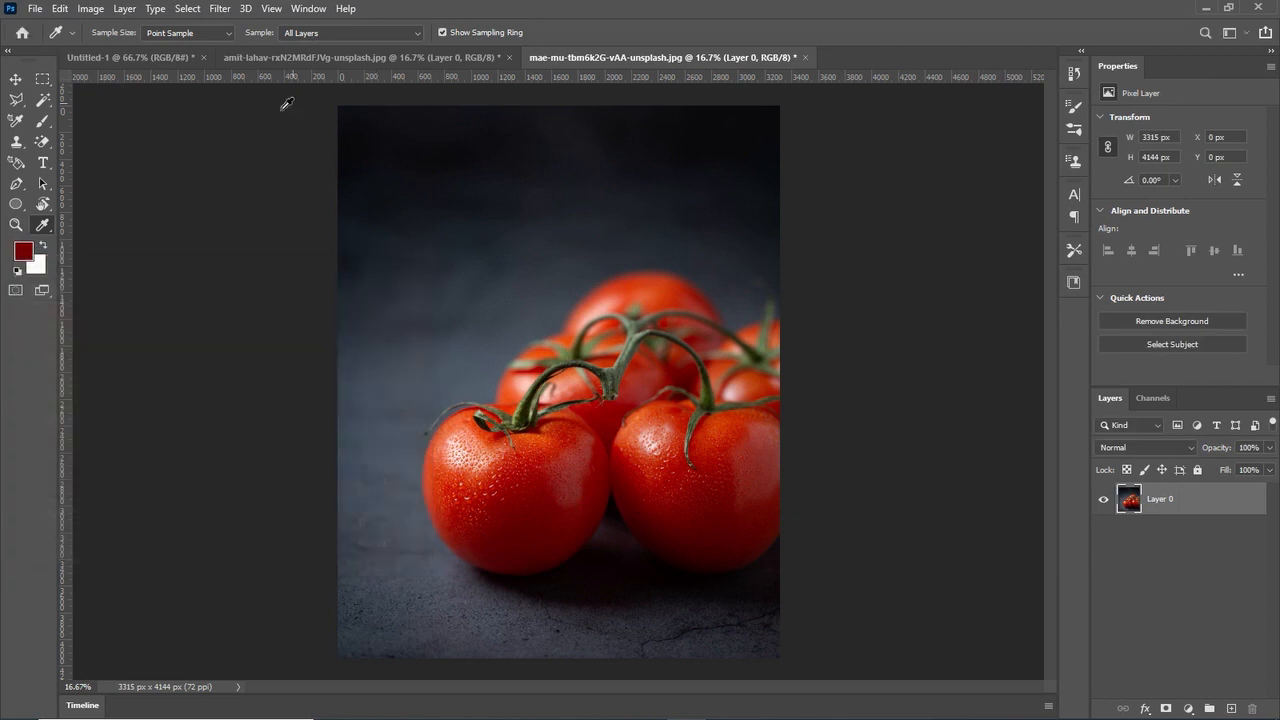
- Draw an ellipse about 403 by 424 px in the sampled dark red on the Untitled-1 canvas, and delete it
{"action": "left_click", "coordinate": [140, 58]}
{"action": "left_click", "coordinate": [14, 205]}
{"action": "left_click_drag", "start_coordinate": [346, 206], "coordinate": [563, 434]}
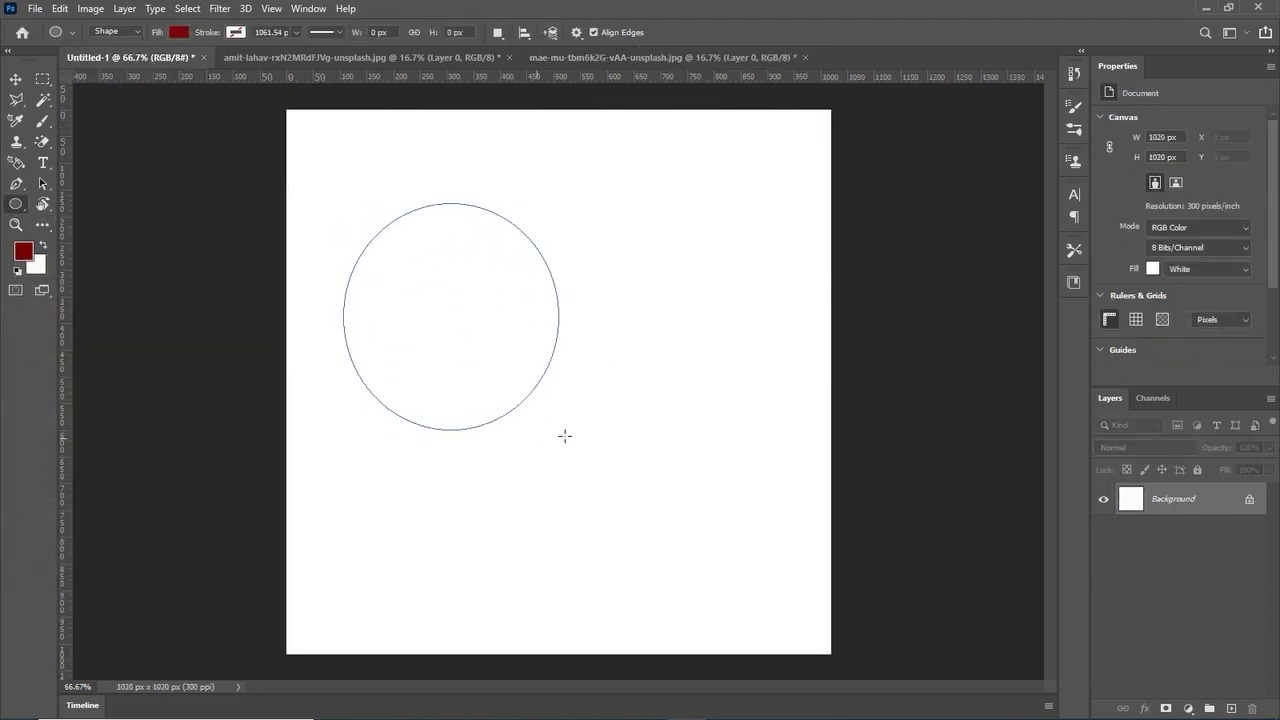
{"action": "left_click", "coordinate": [15, 78]}
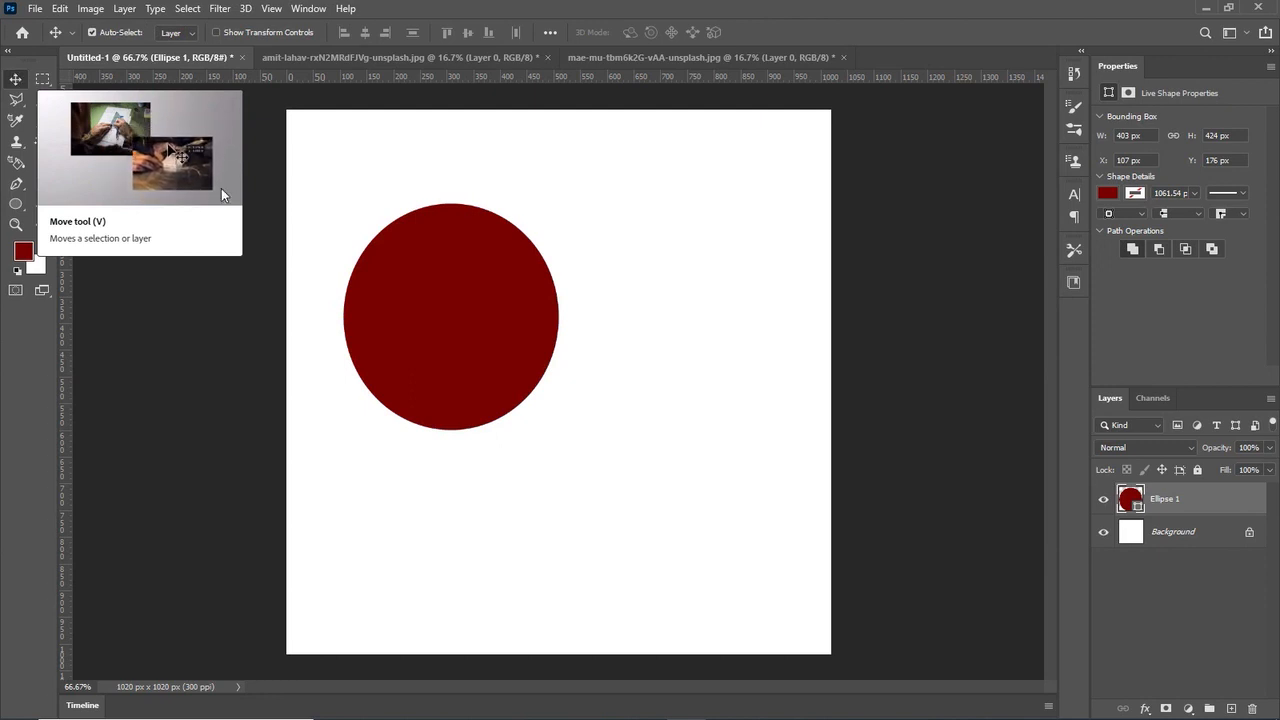
{"action": "key", "text": "Delete"}
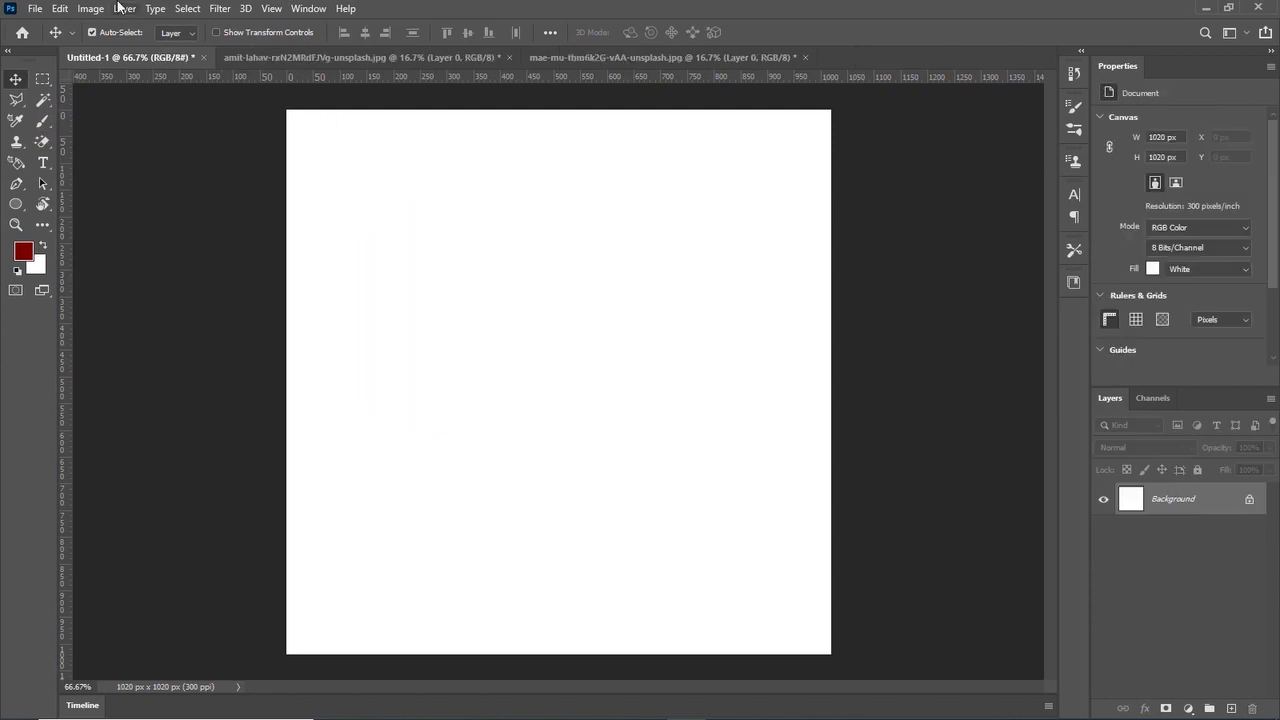
{"action": "left_click", "coordinate": [20, 127]}
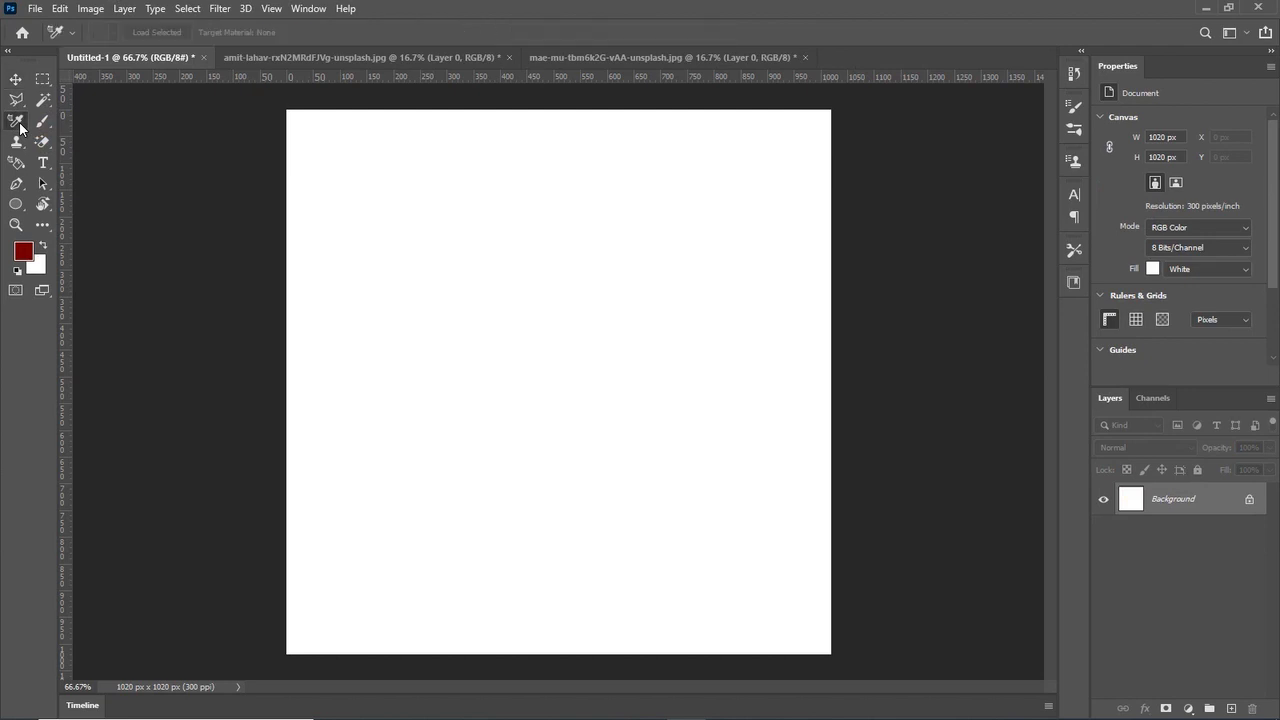
{"action": "left_click", "coordinate": [14, 82]}
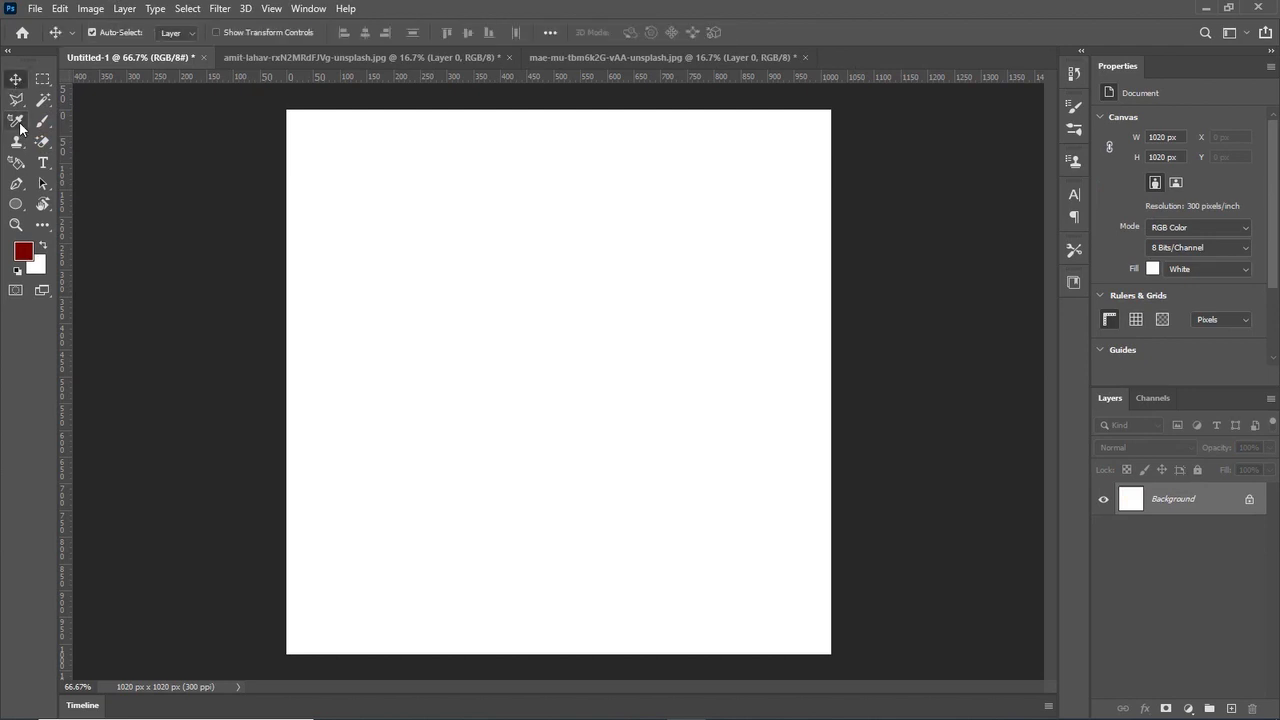
{"action": "left_click", "coordinate": [18, 127]}
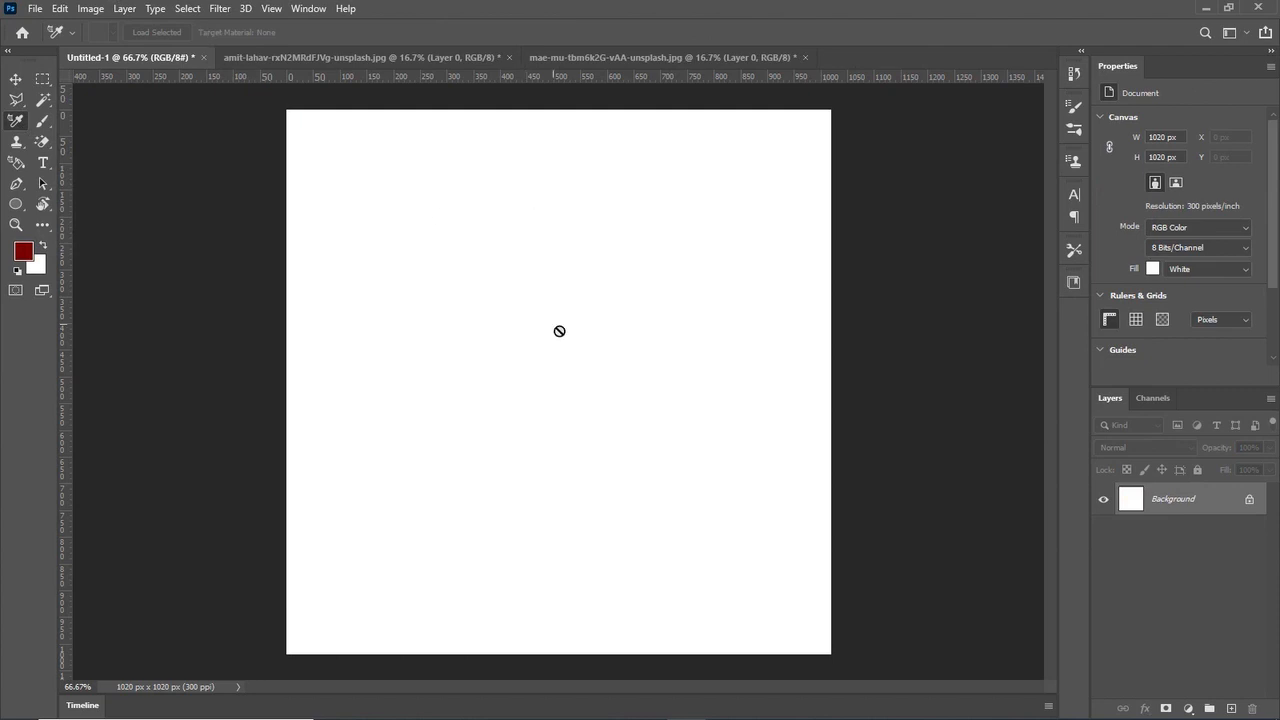
{"action": "left_click", "coordinate": [17, 84]}
- Convert the apple photo's Layer 0 into a 3D mesh using the Cube mesh preset
{"action": "left_click", "coordinate": [320, 60]}
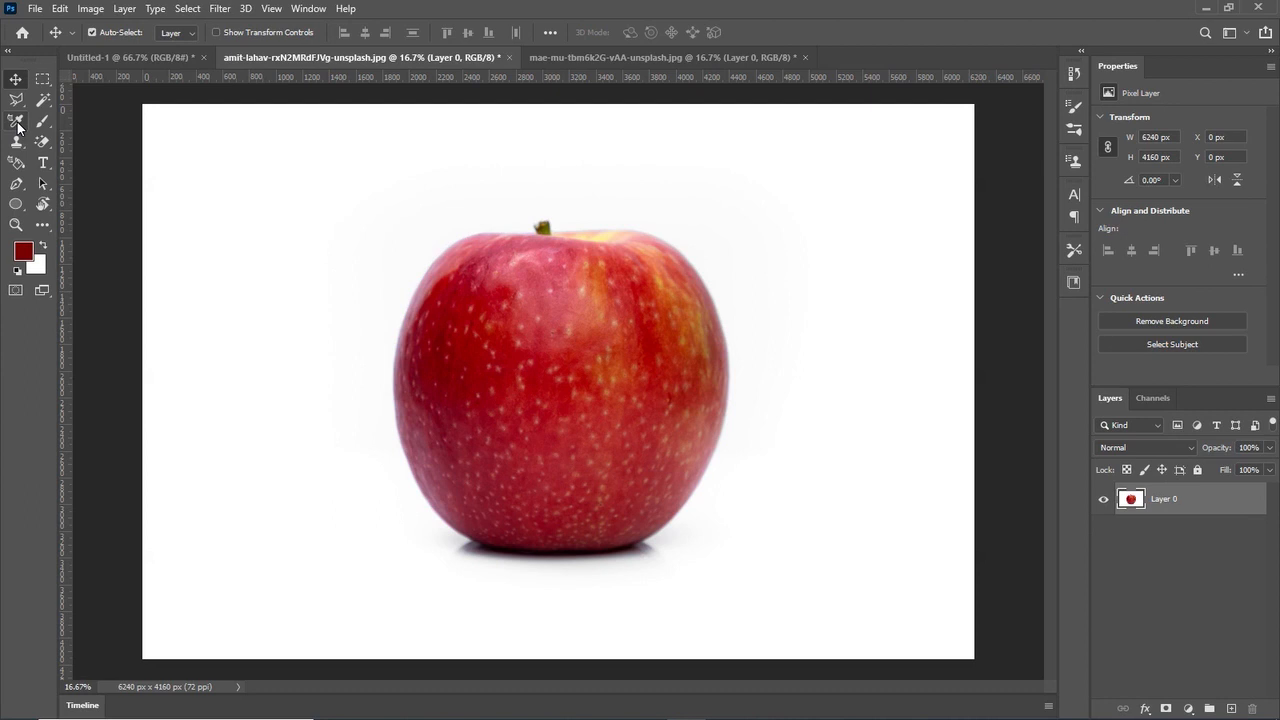
{"action": "left_click", "coordinate": [246, 9]}
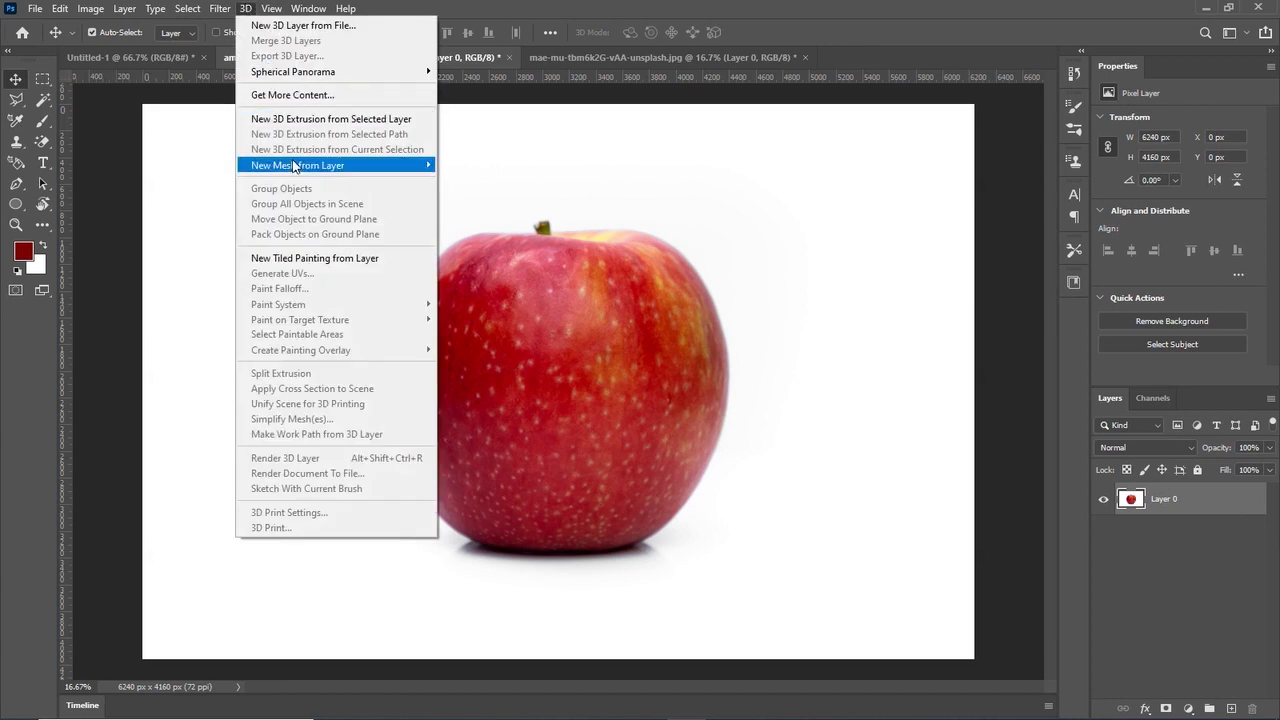
{"action": "mouse_move", "coordinate": [297, 172]}
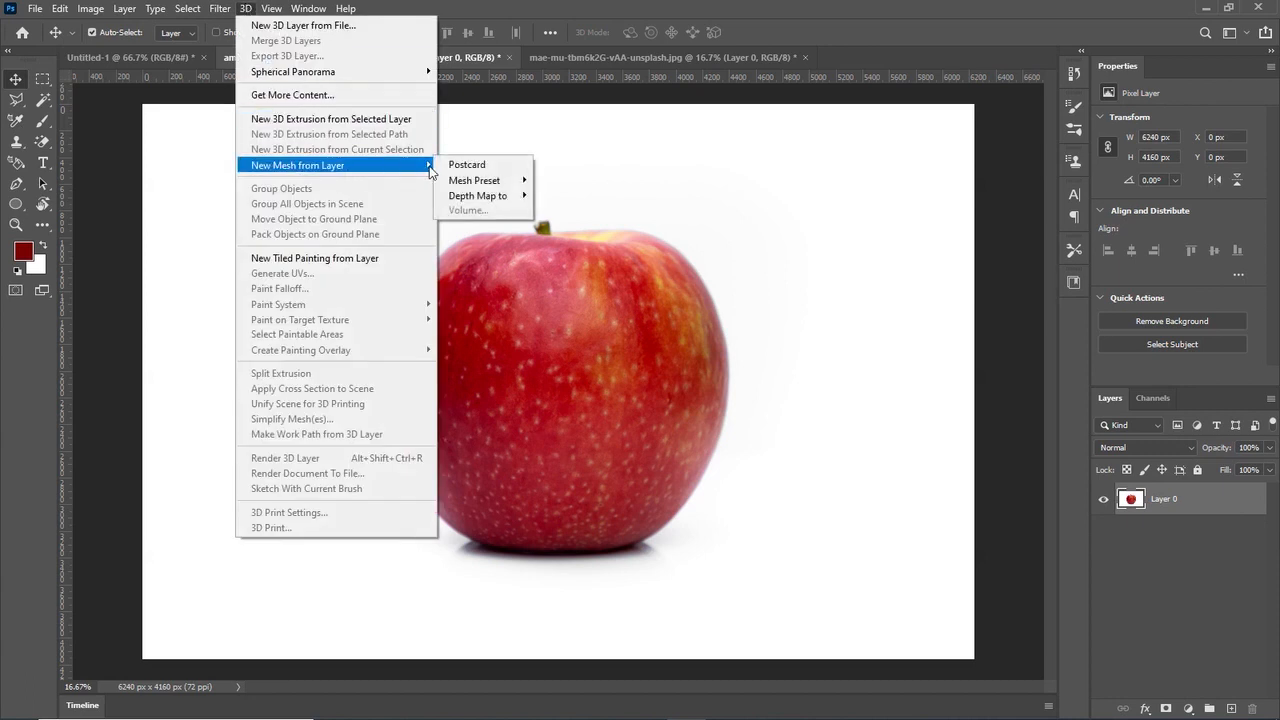
{"action": "mouse_move", "coordinate": [461, 186]}
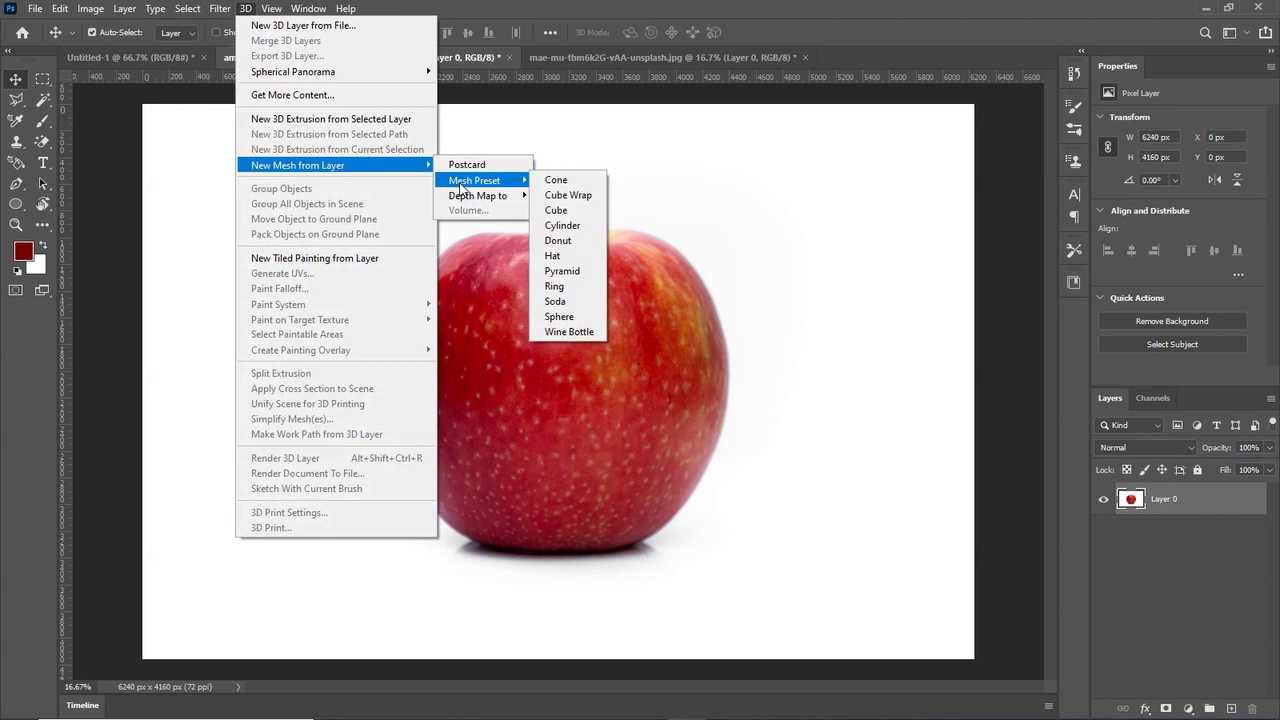
{"action": "left_click", "coordinate": [574, 211]}
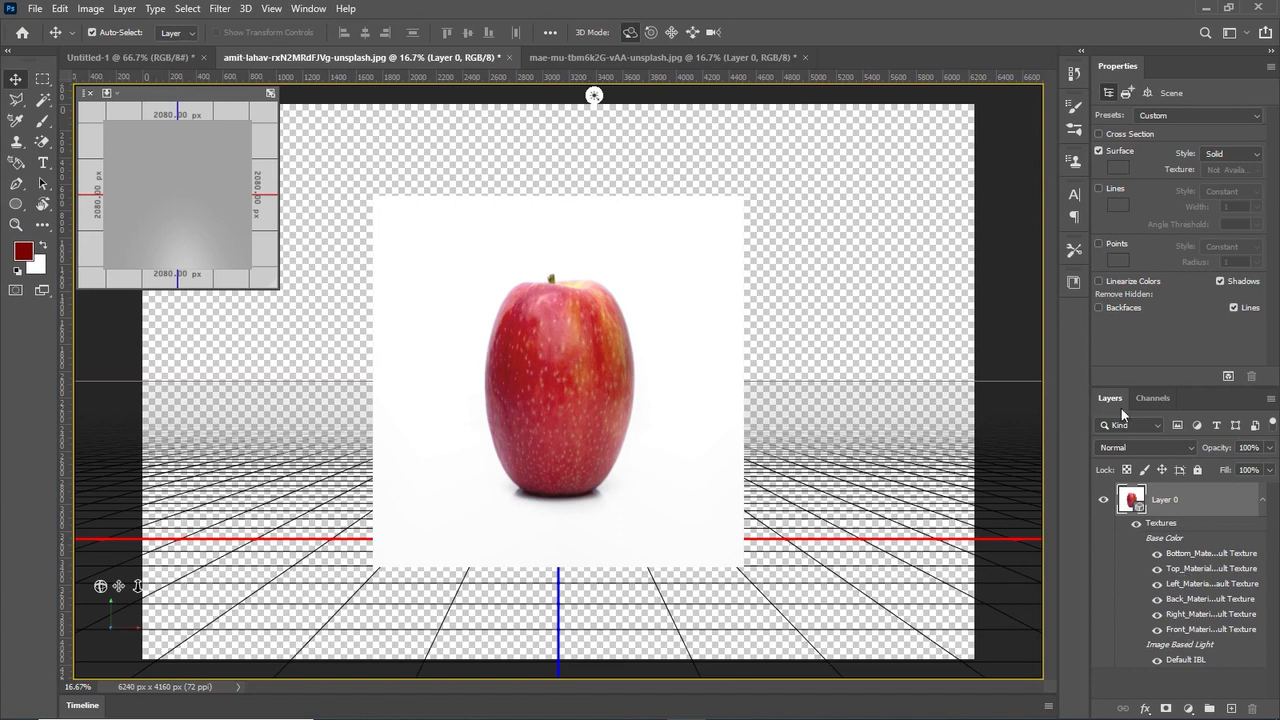
- Pick the cube's Front_Material with the 3D Material Eyedropper and set its interior color to apple red (R 162, G 24, B 15)
{"action": "left_click_drag", "start_coordinate": [512, 312], "coordinate": [599, 330]}
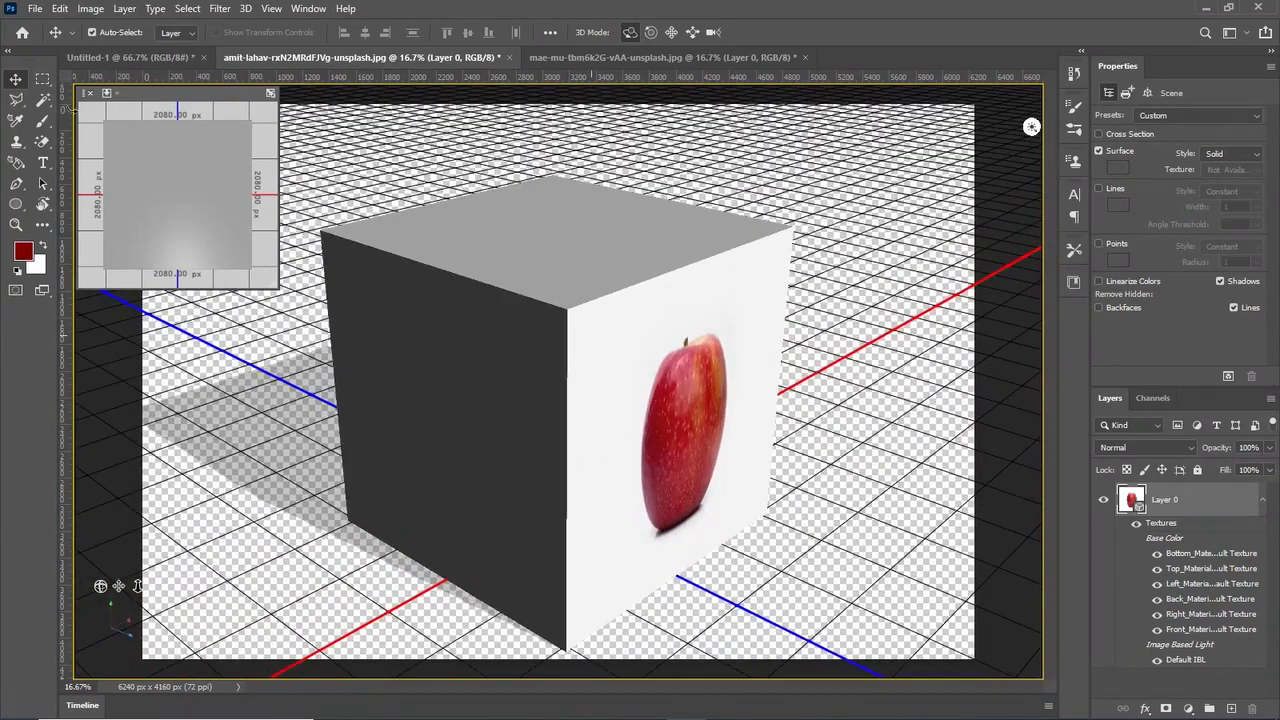
{"action": "left_click", "coordinate": [18, 126]}
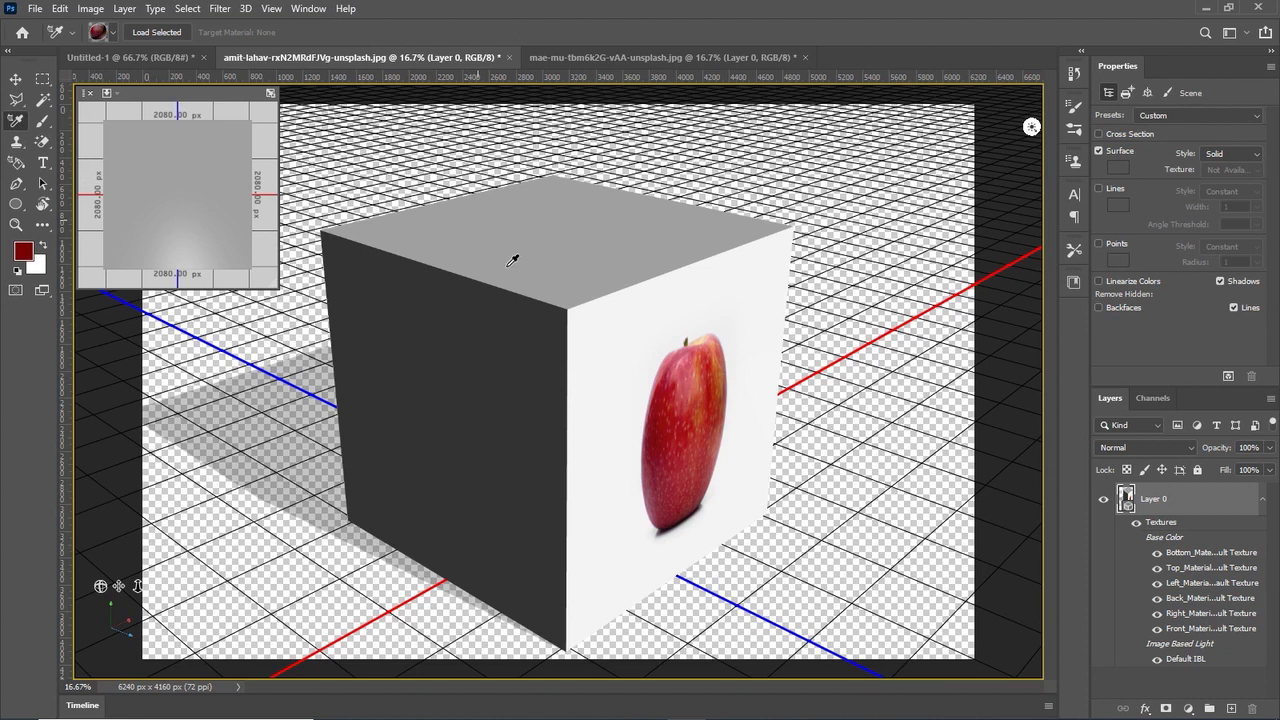
{"action": "left_click", "coordinate": [686, 396]}
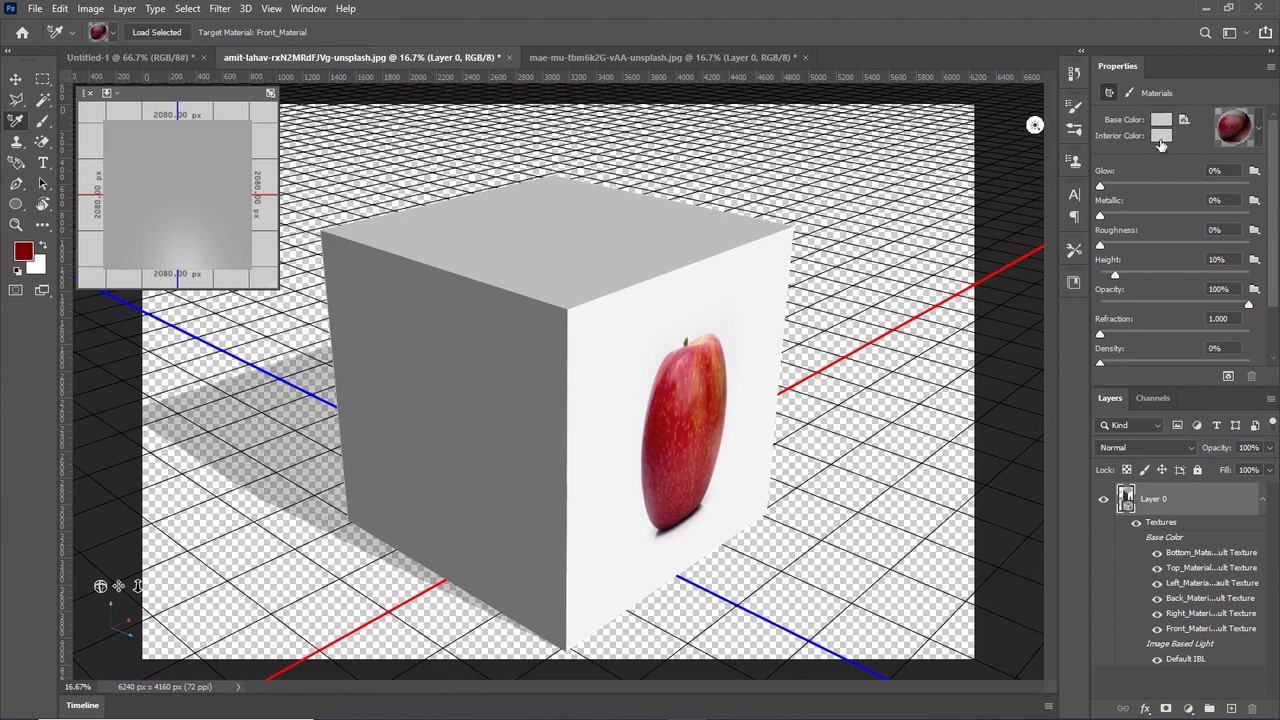
{"action": "left_click", "coordinate": [1162, 137]}
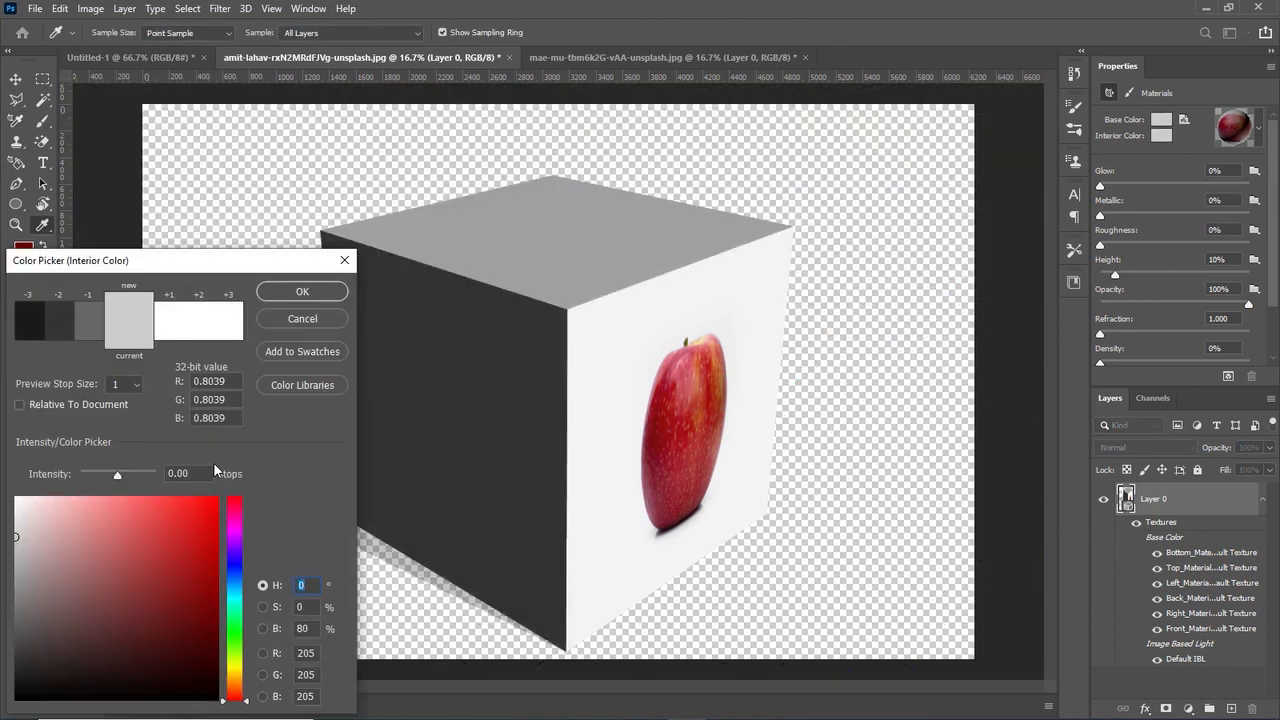
{"action": "left_click", "coordinate": [674, 421]}
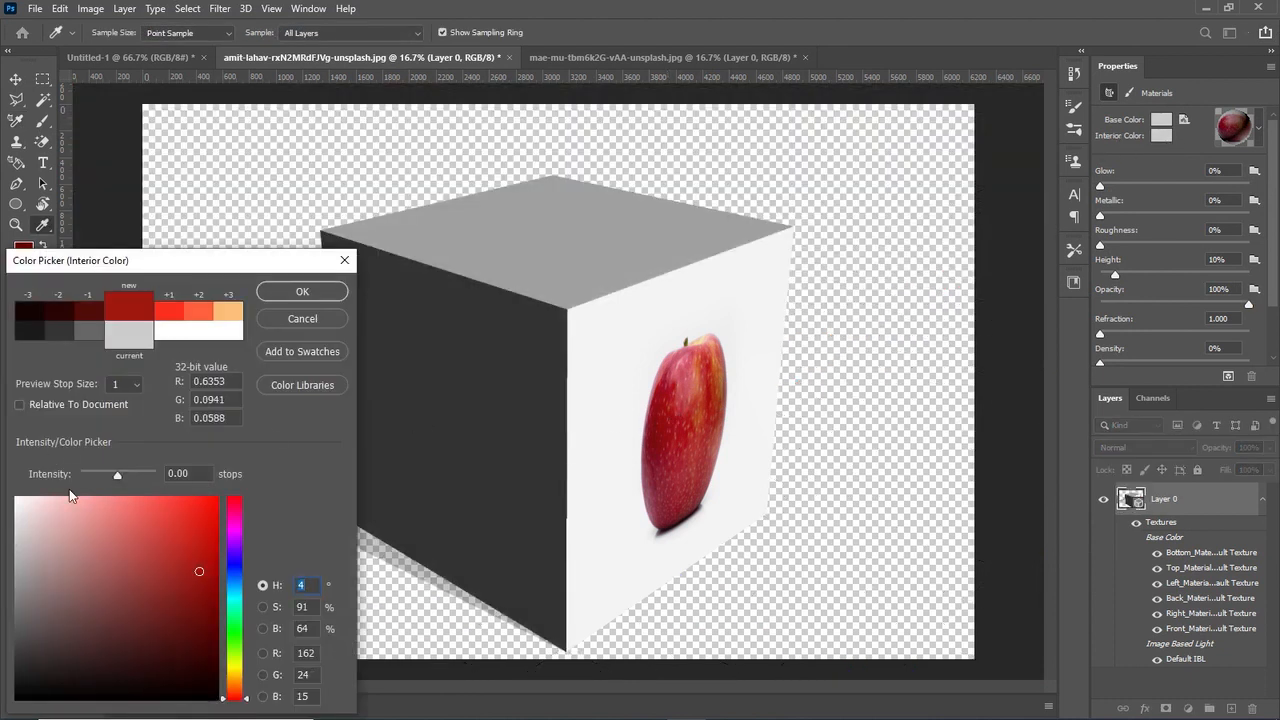
{"action": "left_click", "coordinate": [303, 292]}
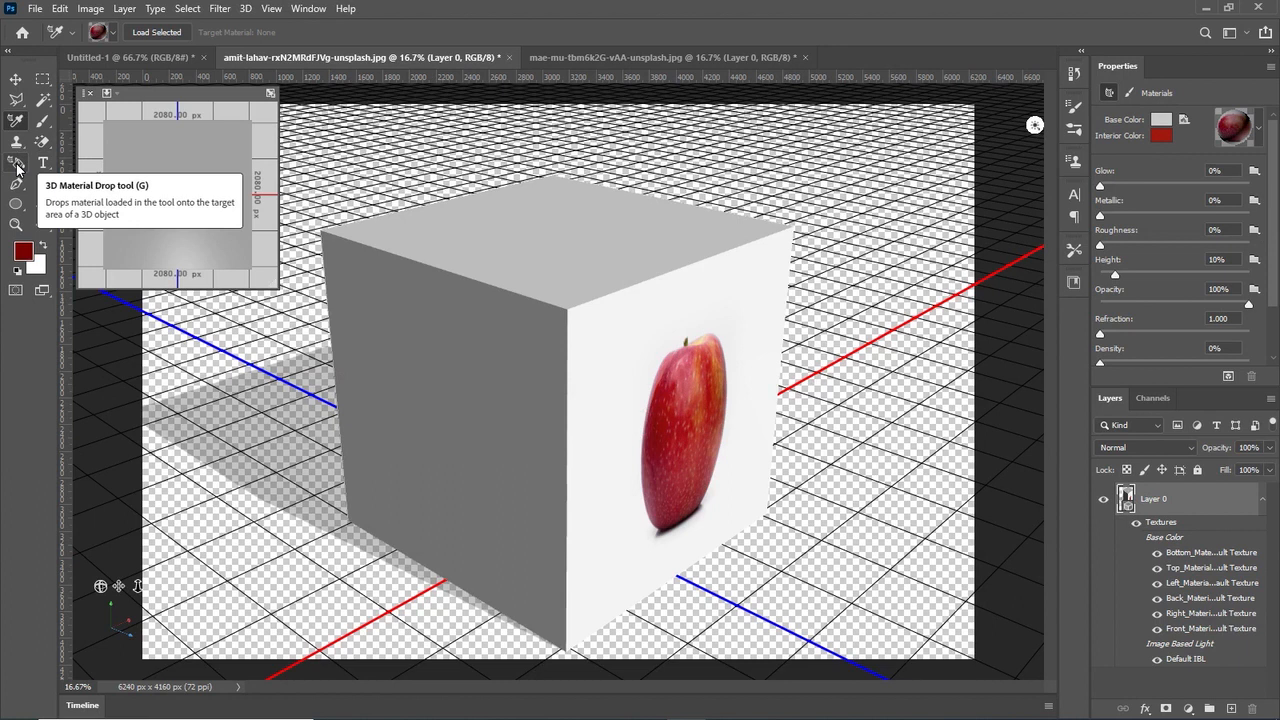
- Select the cube's front face mesh, and hide and show the bottom material's base color texture again
{"action": "left_click", "coordinate": [16, 165]}
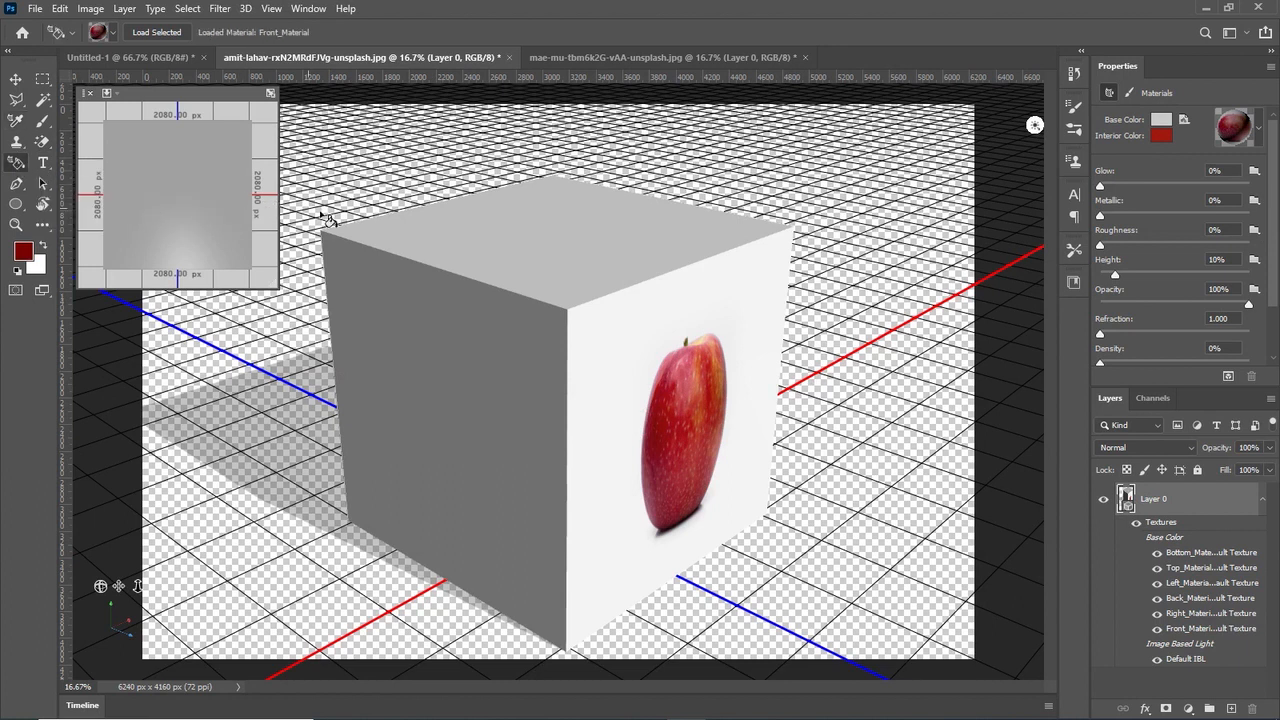
{"action": "left_click", "coordinate": [16, 85]}
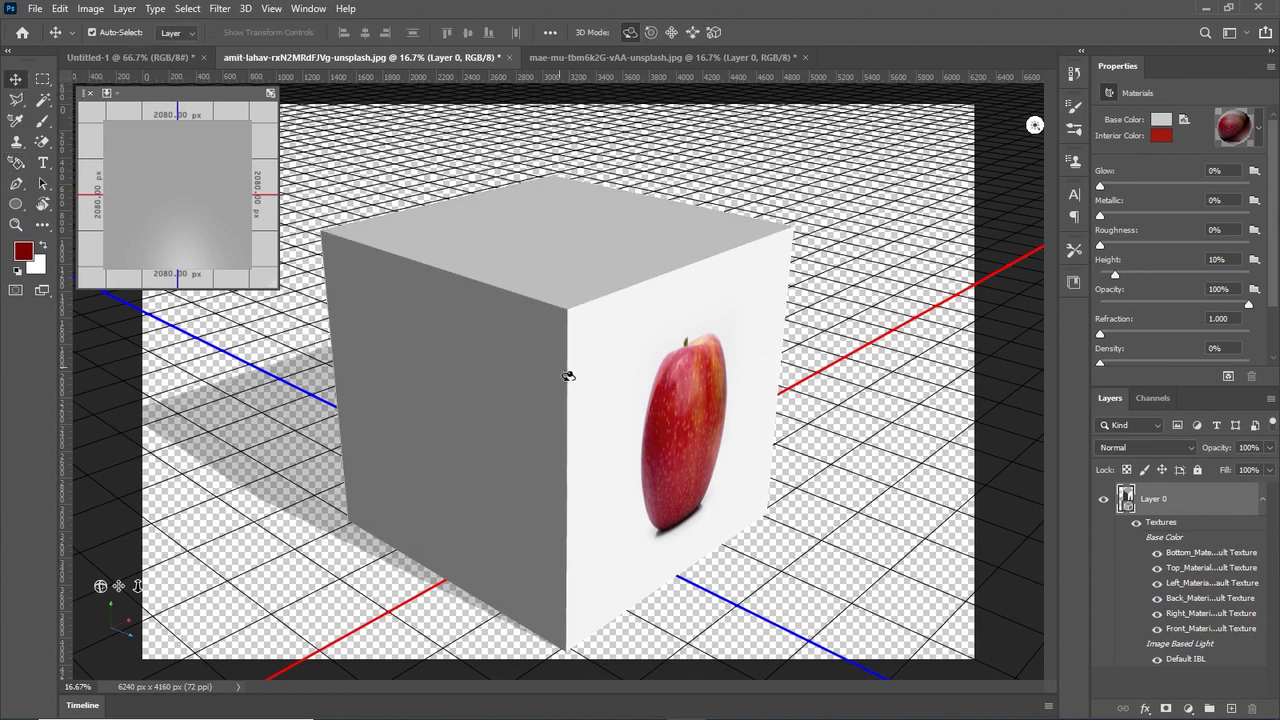
{"action": "left_click", "coordinate": [693, 408]}
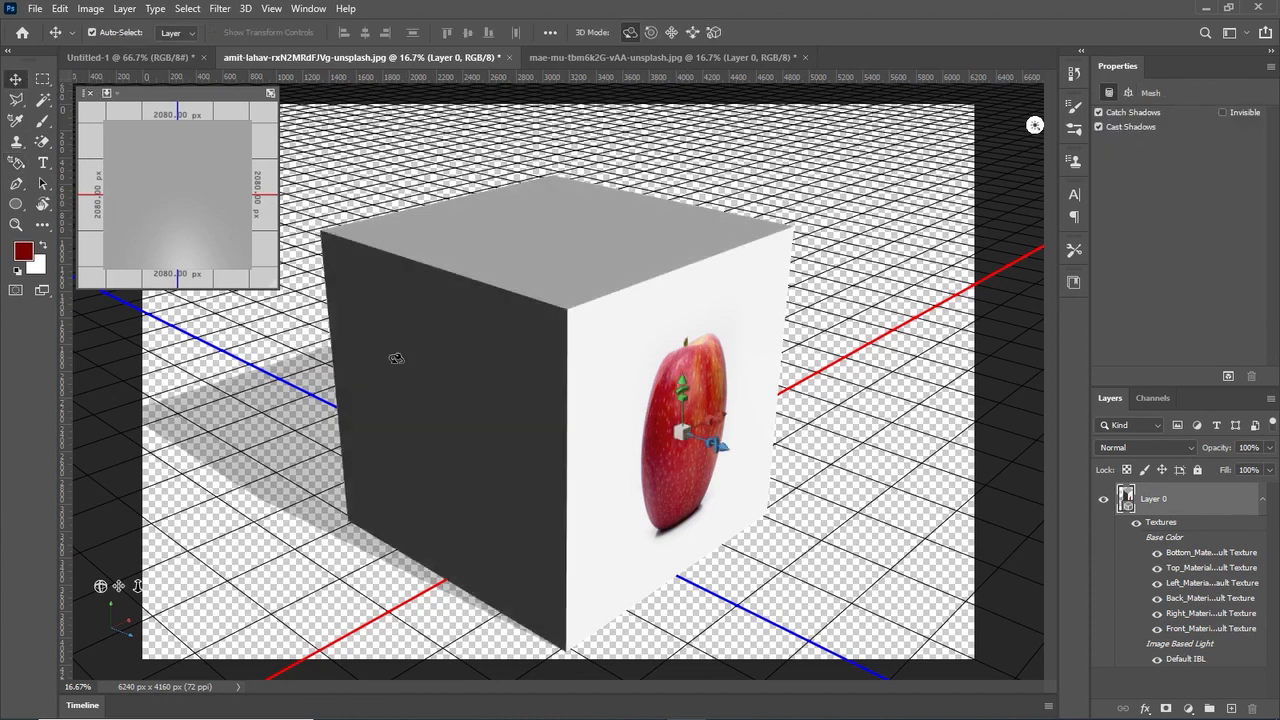
{"action": "left_click", "coordinate": [1159, 555]}
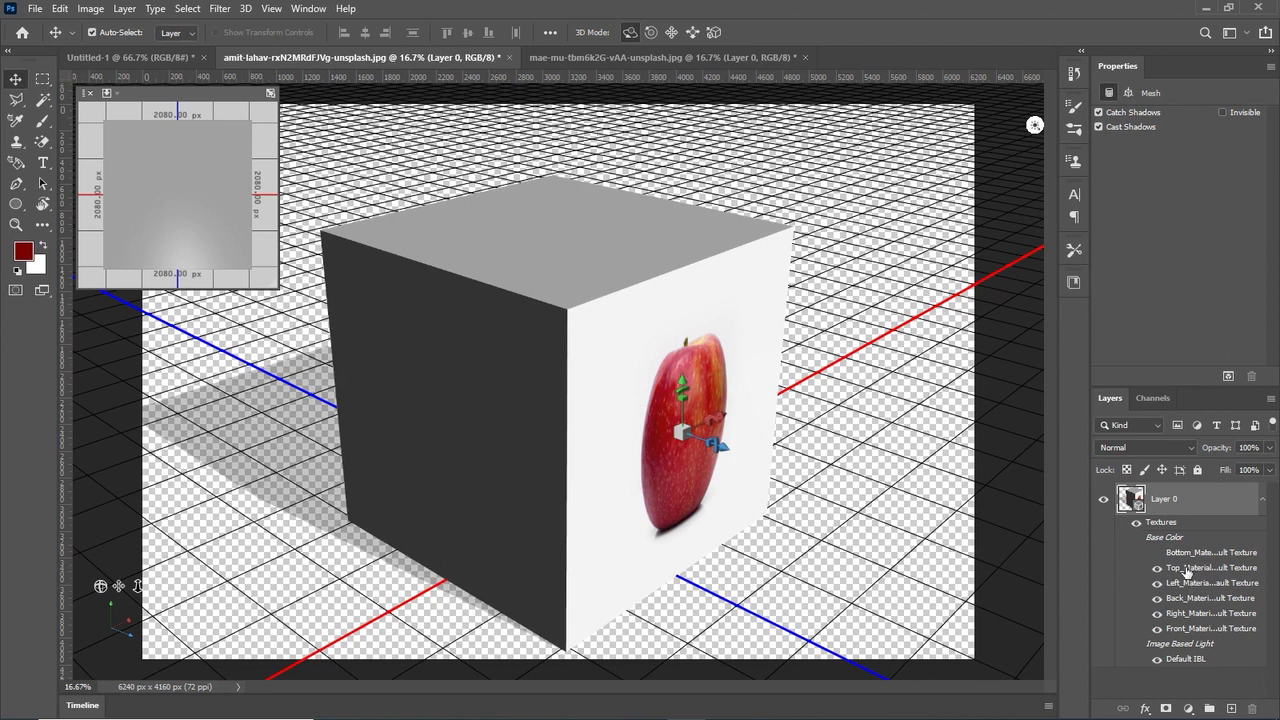
{"action": "left_click", "coordinate": [1158, 553]}
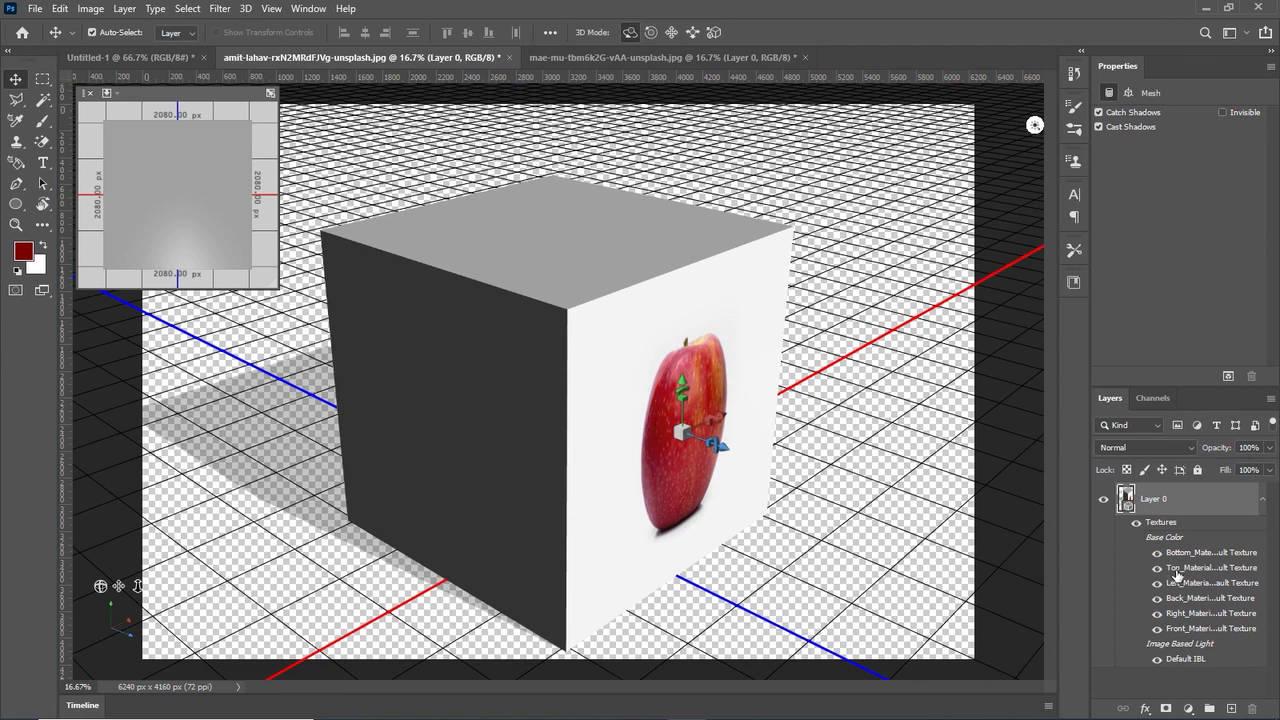
- Dock the Layers panel in its own column beside the canvas, and switch all of the cube's textures off and on again
{"action": "left_click_drag", "start_coordinate": [1112, 400], "coordinate": [1044, 214]}
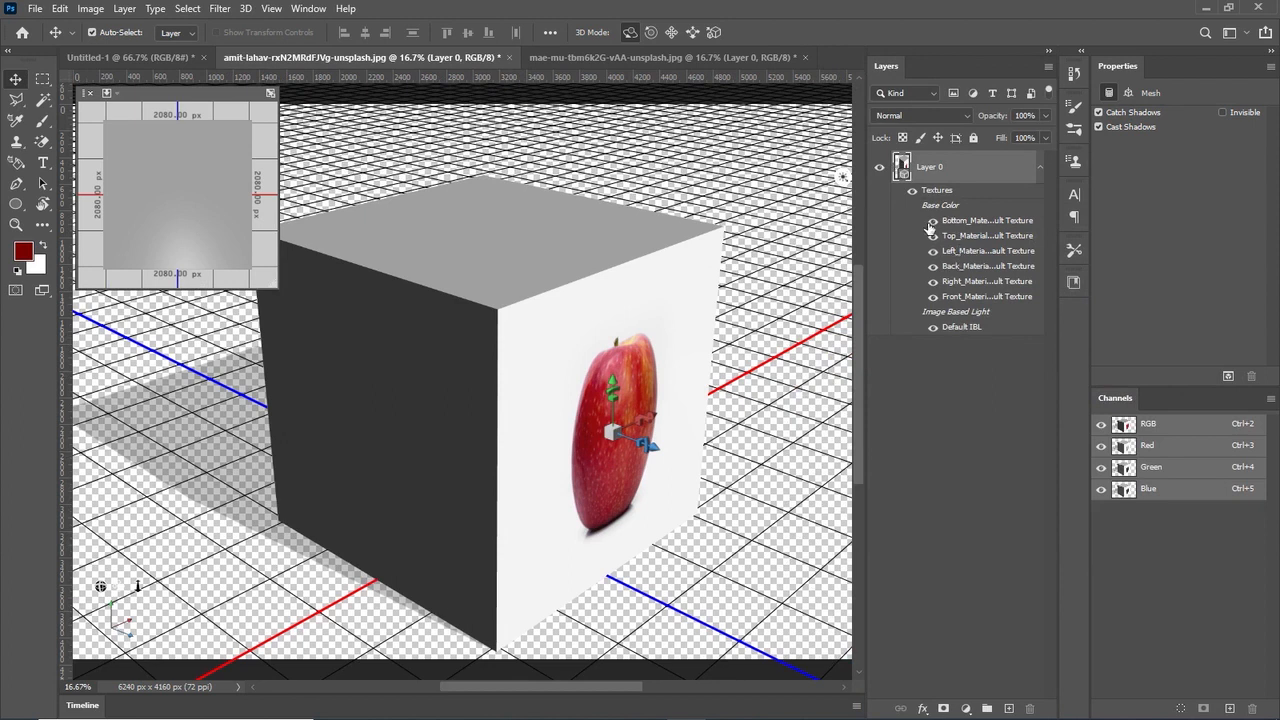
{"action": "left_click", "coordinate": [911, 190]}
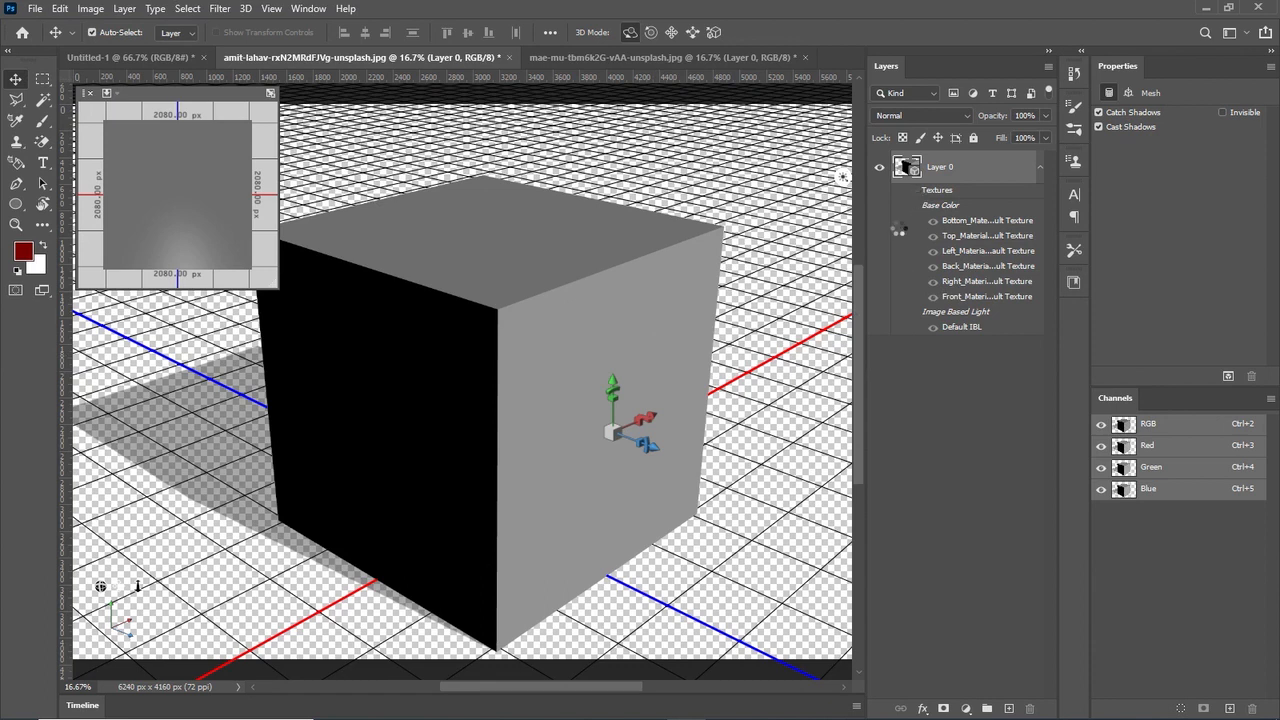
{"action": "left_click", "coordinate": [912, 190]}
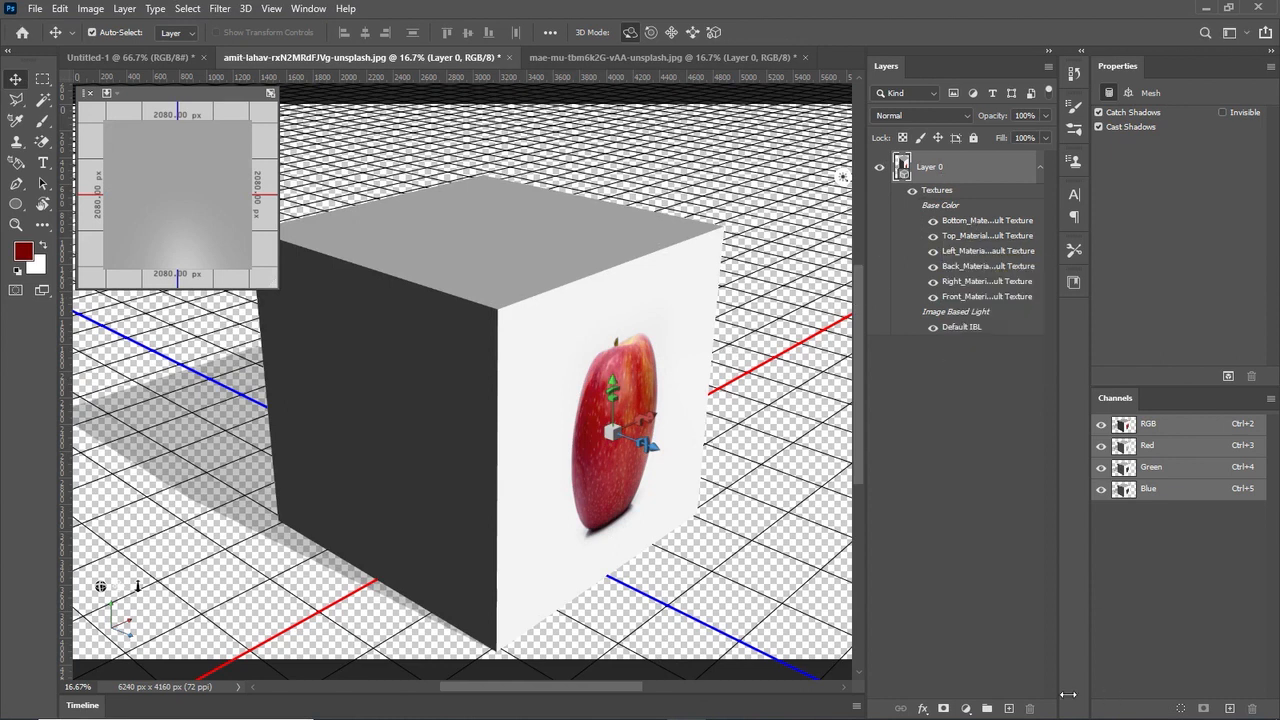
- Add an empty layer above Layer 0, and apply the loaded Front_Material to the cube's top and dark side faces with the 3D Material Drop tool
{"action": "left_click", "coordinate": [1019, 708]}
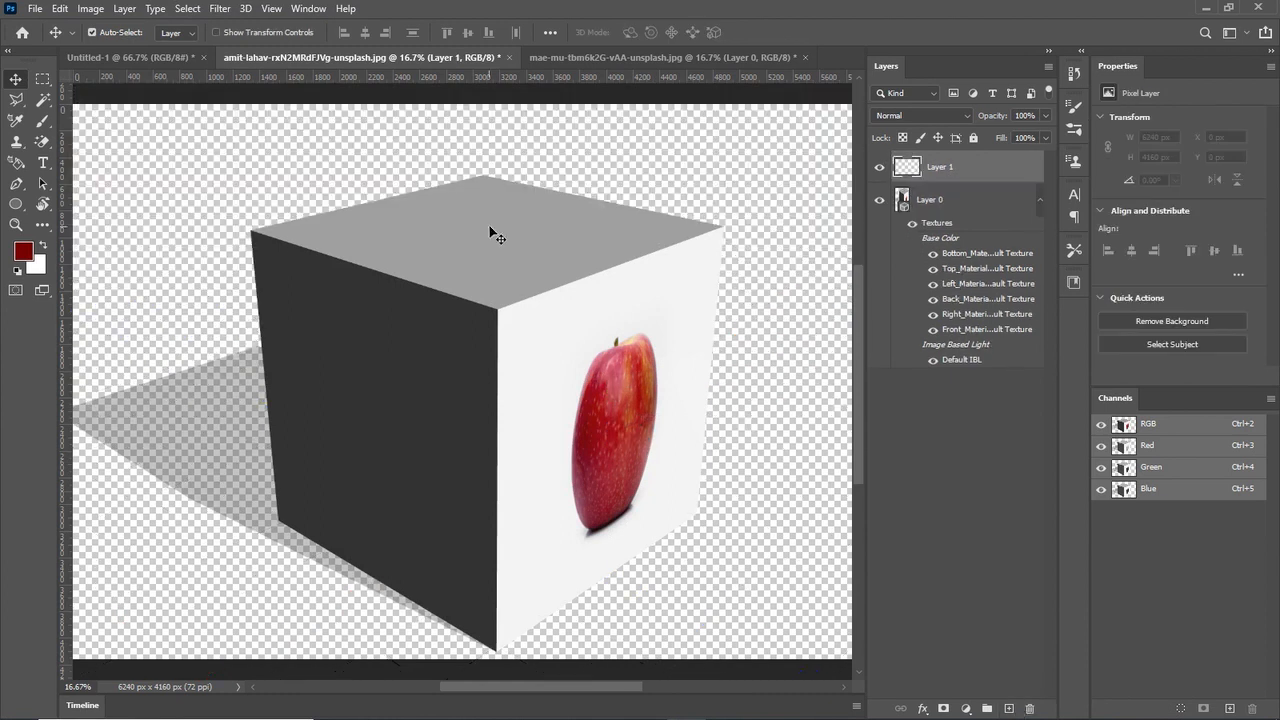
{"action": "left_click", "coordinate": [568, 368]}
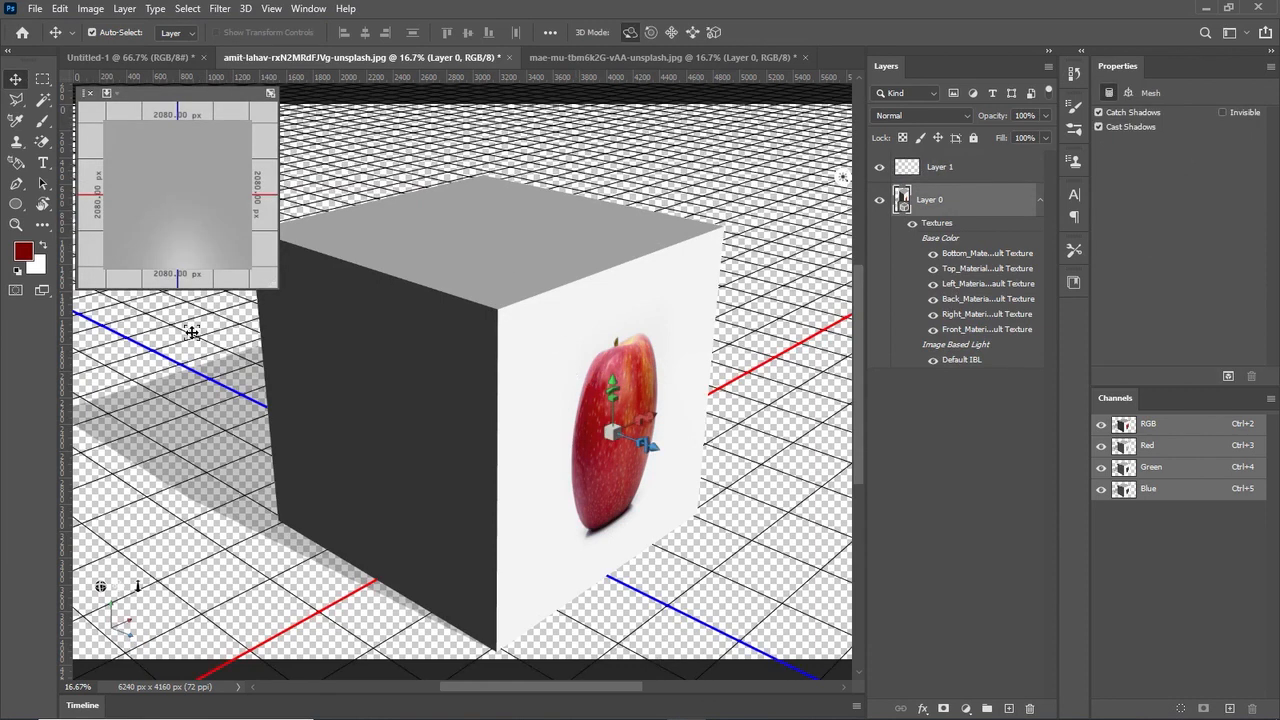
{"action": "left_click", "coordinate": [17, 163]}
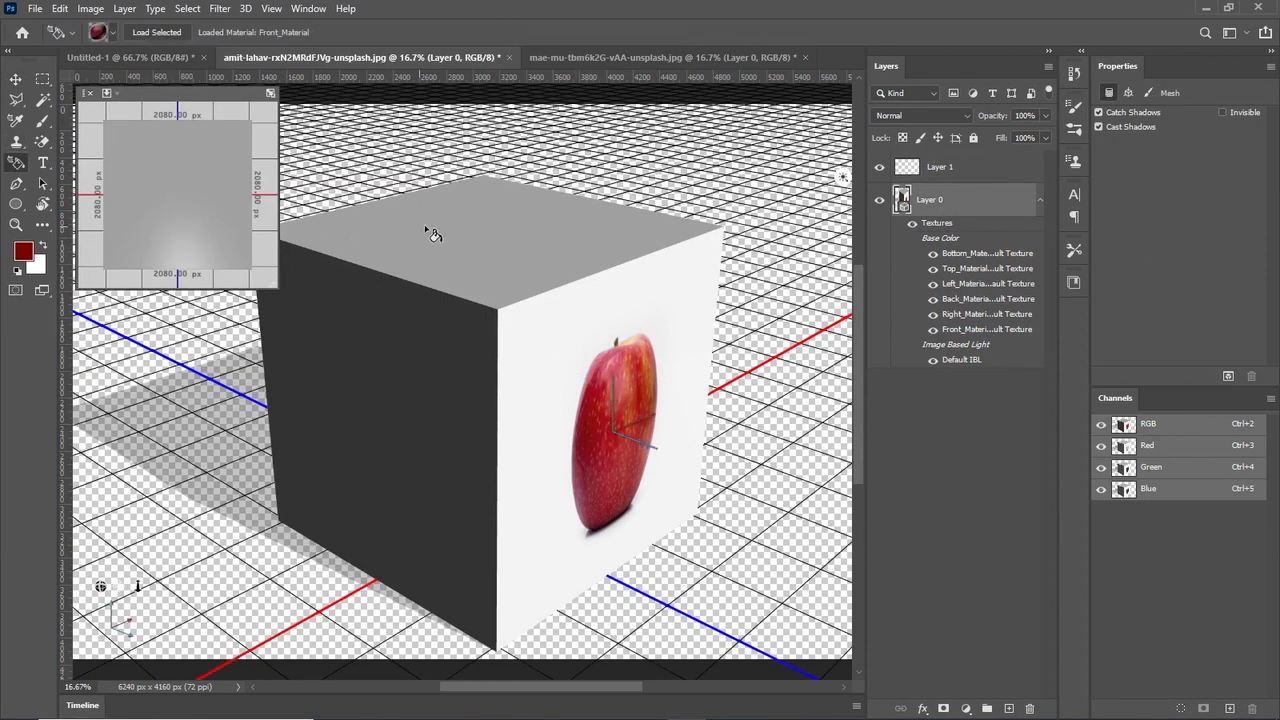
{"action": "left_click", "coordinate": [445, 220]}
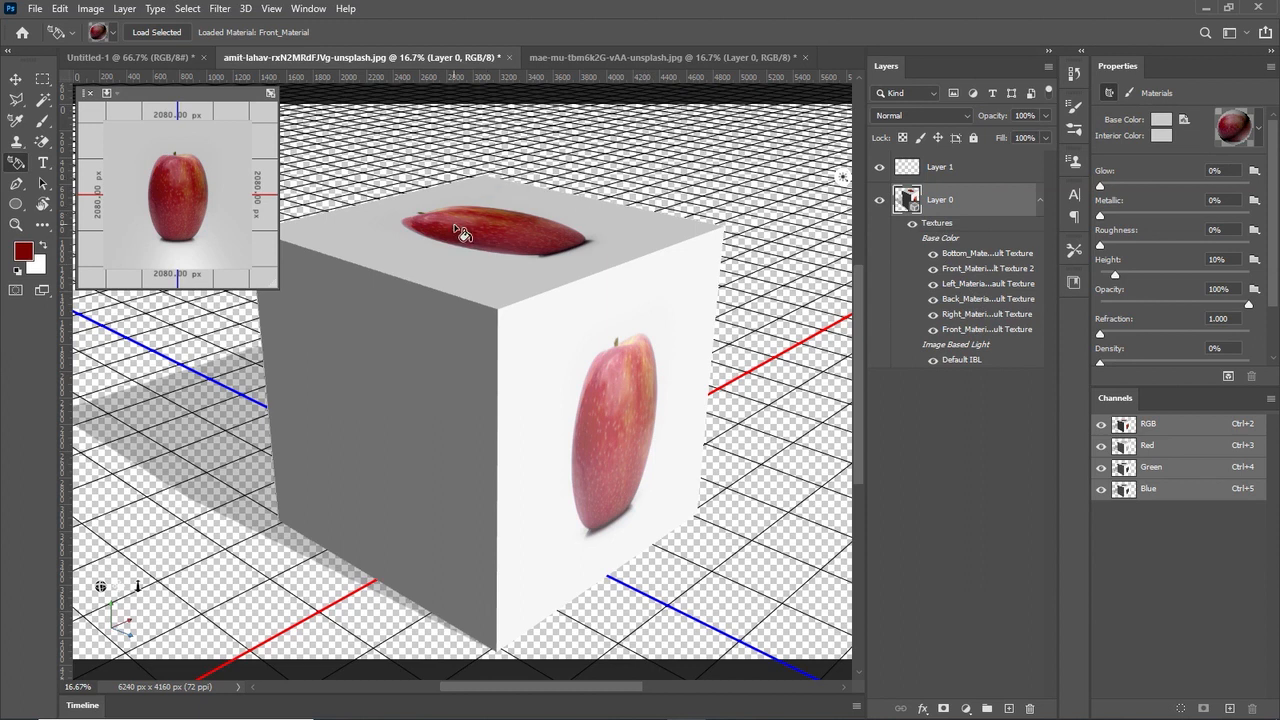
{"action": "left_click", "coordinate": [427, 322]}
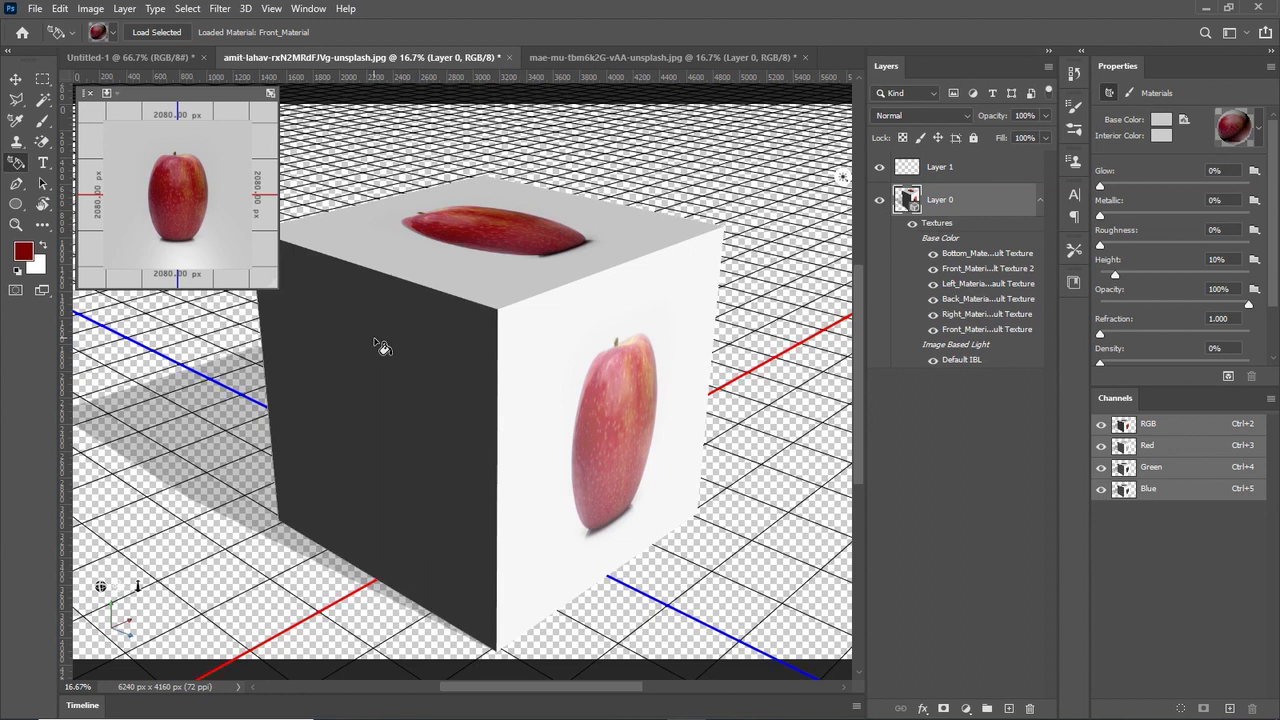
{"action": "left_click", "coordinate": [378, 345]}
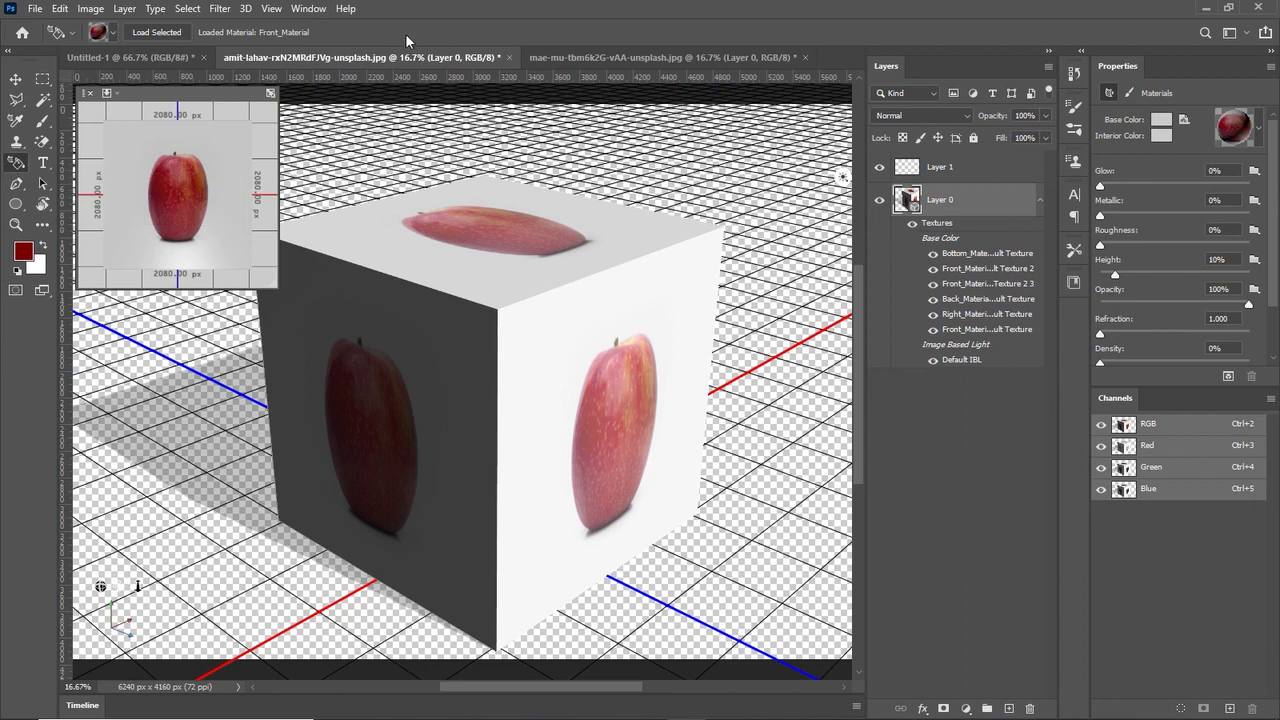
- Close the apple cube document without saving its changes
{"action": "left_click", "coordinate": [506, 57]}
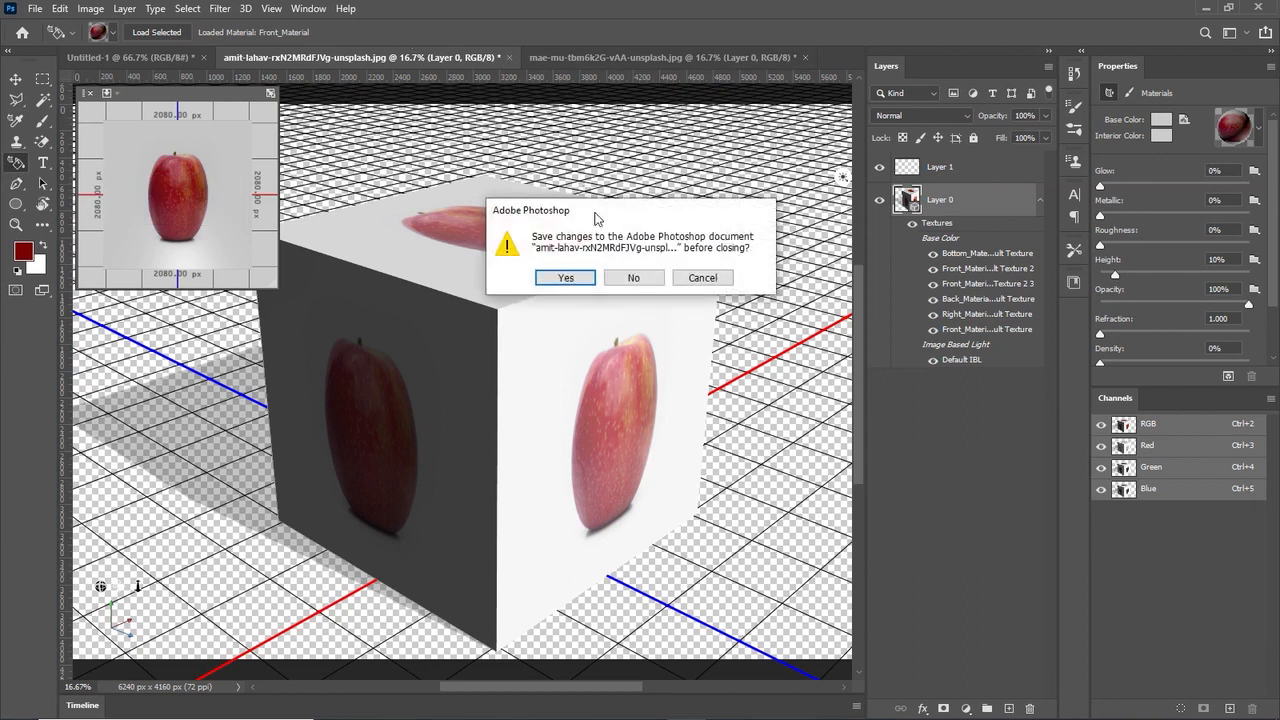
{"action": "left_click", "coordinate": [647, 279]}
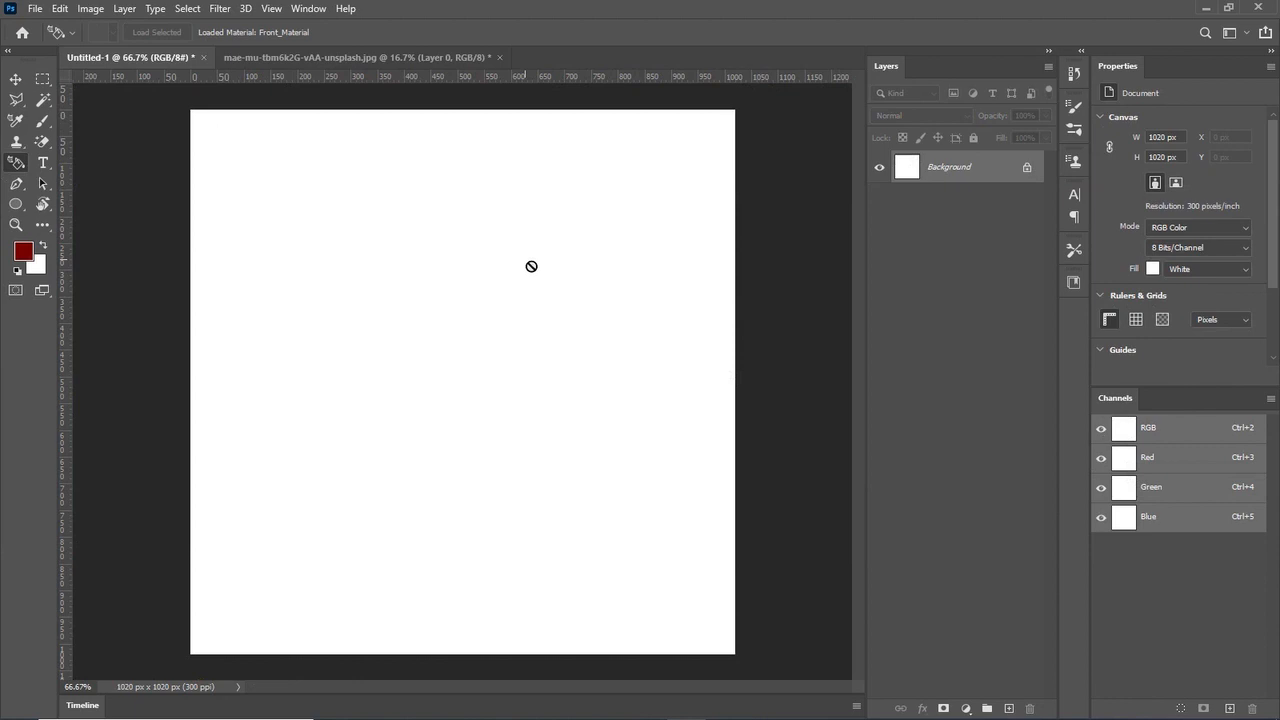
- Activate the Brush tool on the Untitled-1 canvas and adjust the brush size to 70 px
{"action": "left_click", "coordinate": [40, 122]}
{"action": "left_click", "coordinate": [104, 123]}
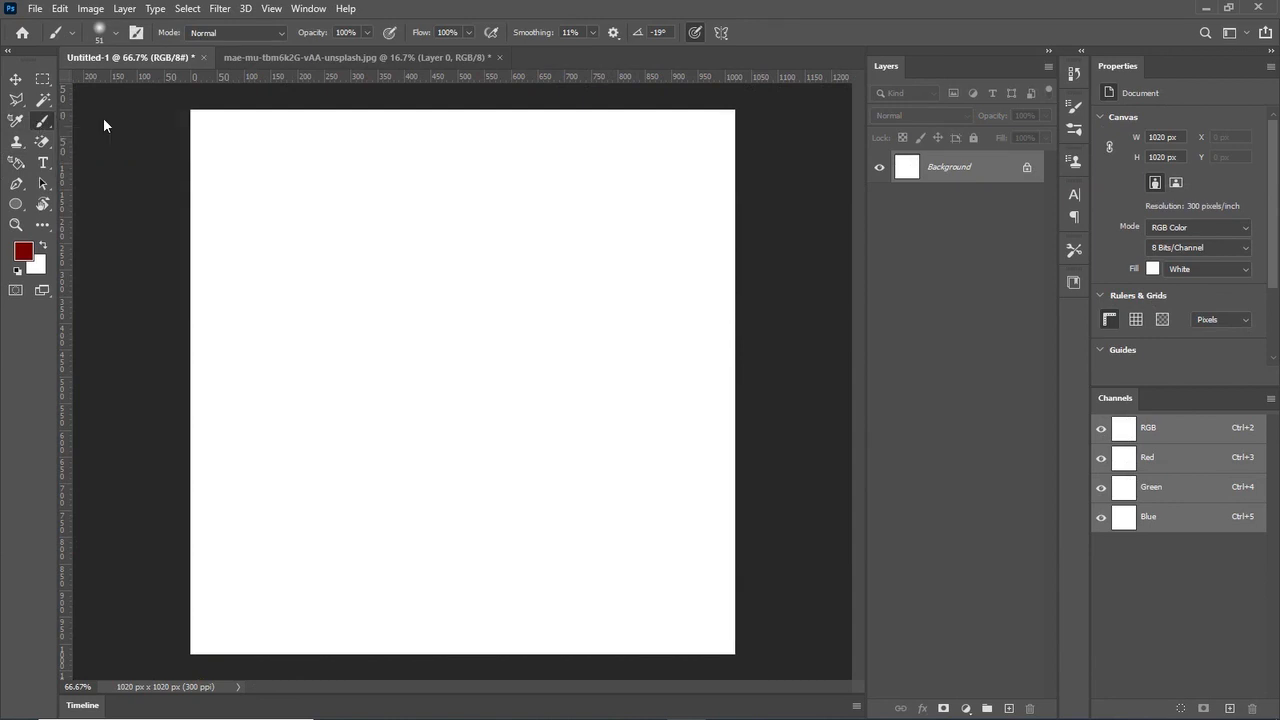
{"action": "right_click", "coordinate": [42, 126]}
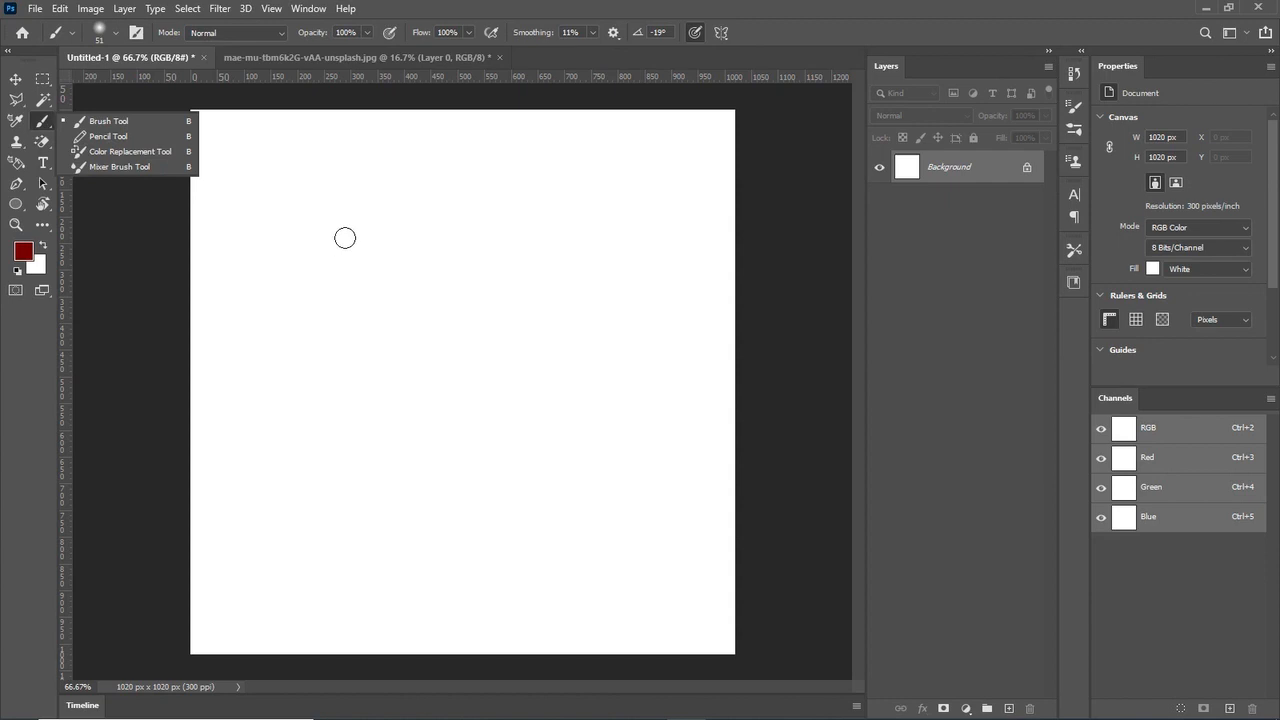
{"action": "left_click", "coordinate": [345, 238]}
{"action": "key", "text": "bracketleft"}
{"action": "key", "text": "bracketleft"}
{"action": "key", "text": "bracketleft"}
{"action": "key", "text": "bracketleft"}
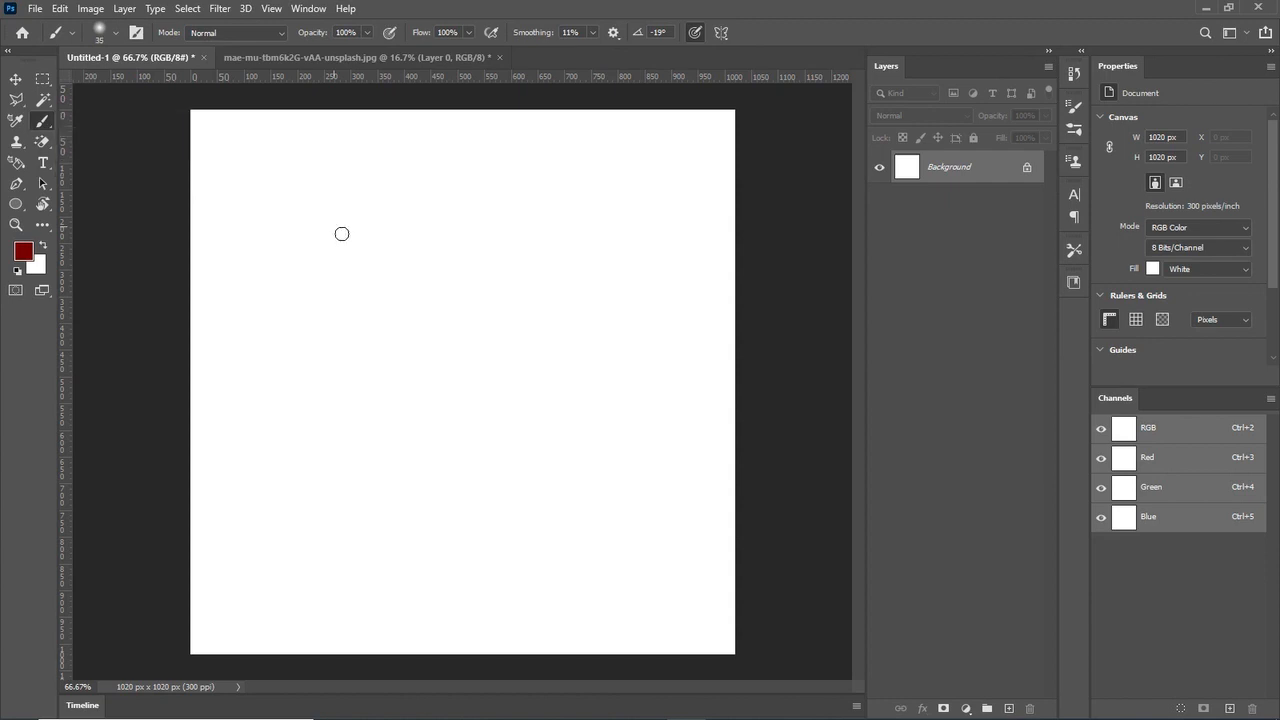
{"action": "key", "text": "bracketright"}
{"action": "key", "text": "bracketright"}
{"action": "key", "text": "bracketright"}
{"action": "key", "text": "bracketright"}
{"action": "key", "text": "bracketright"}
{"action": "key", "text": "bracketright"}
{"action": "key", "text": "bracketright"}
{"action": "key", "text": "bracketright"}
{"action": "key", "text": "bracketright"}
{"action": "key", "text": "bracketright"}
{"action": "key", "text": "bracketright"}
{"action": "key", "text": "bracketright"}
{"action": "key", "text": "bracketright"}
{"action": "key", "text": "bracketleft"}
{"action": "key", "text": "bracketleft"}
{"action": "key", "text": "bracketleft"}
- Paint a small dark red test dab on the canvas, undo it, and sample the white canvas color as the foreground color
{"action": "left_click_drag", "start_coordinate": [364, 226], "coordinate": [350, 237]}
{"action": "left_click", "coordinate": [351, 238], "text": "ctrl"}
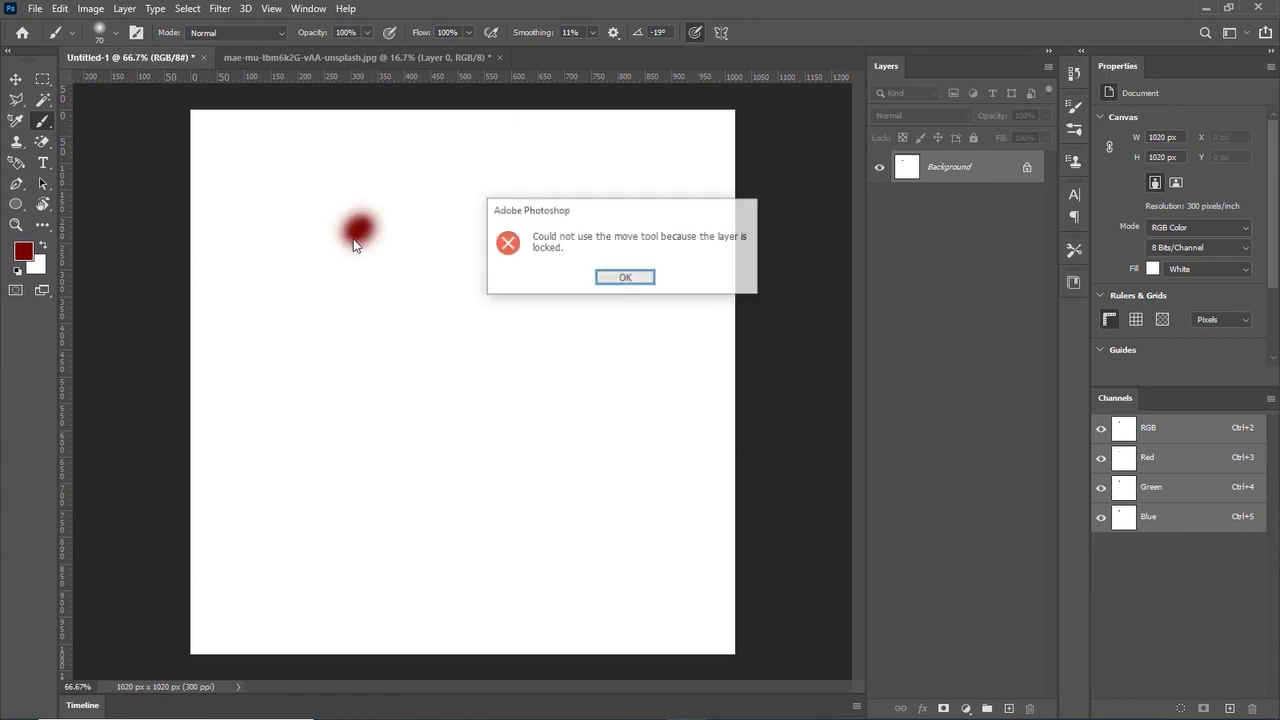
{"action": "left_click", "coordinate": [625, 278]}
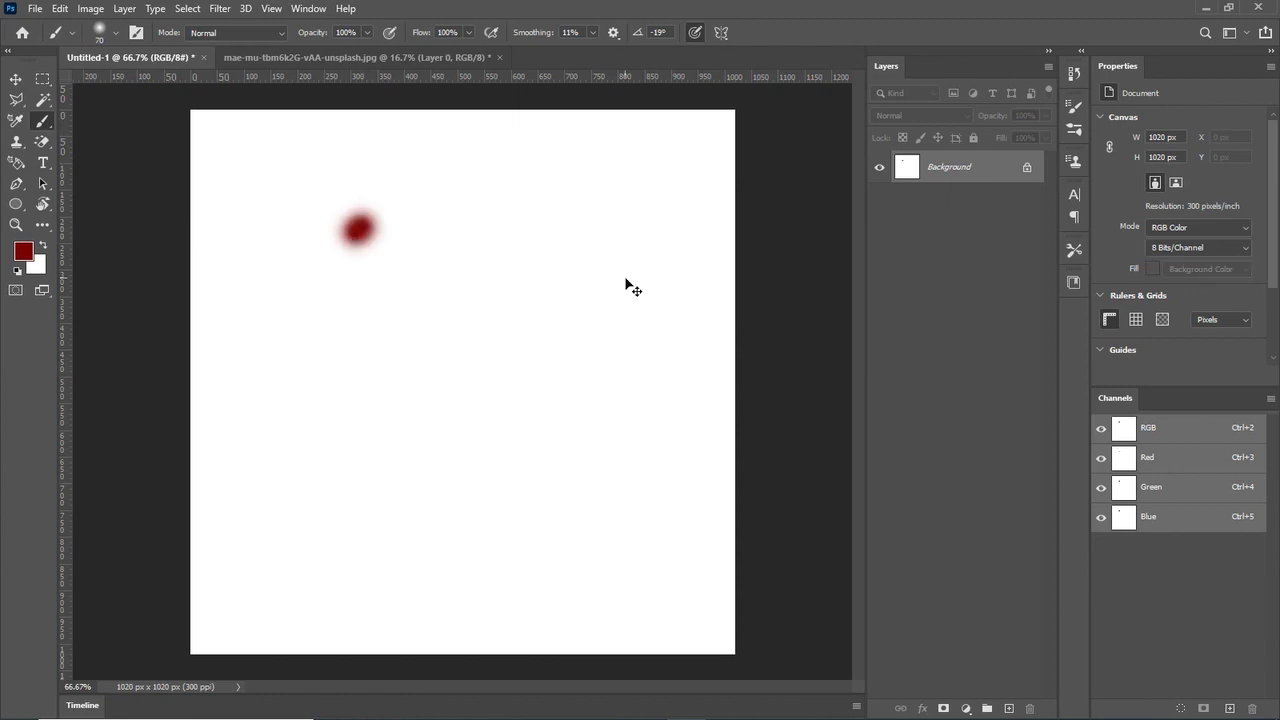
{"action": "key", "text": "ctrl+z"}
{"action": "left_click", "coordinate": [351, 249], "text": "alt"}
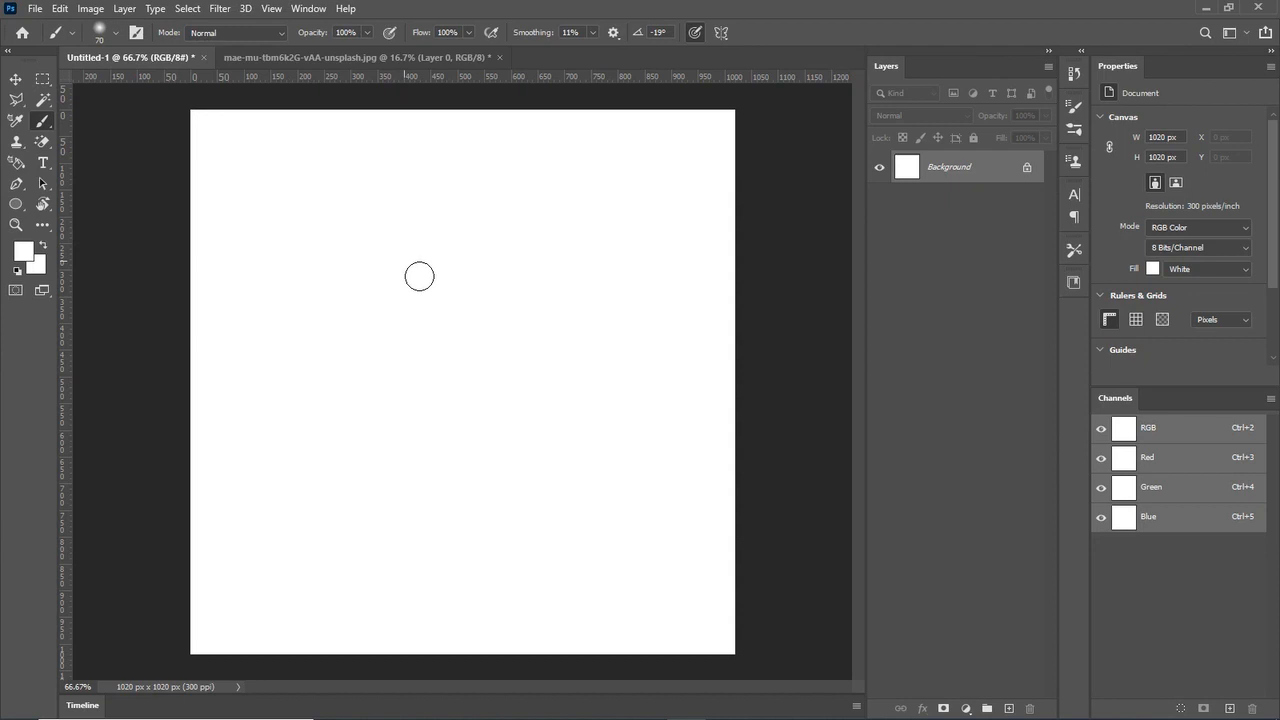
- Set the foreground color to a bright magenta
{"action": "left_click", "coordinate": [21, 255]}
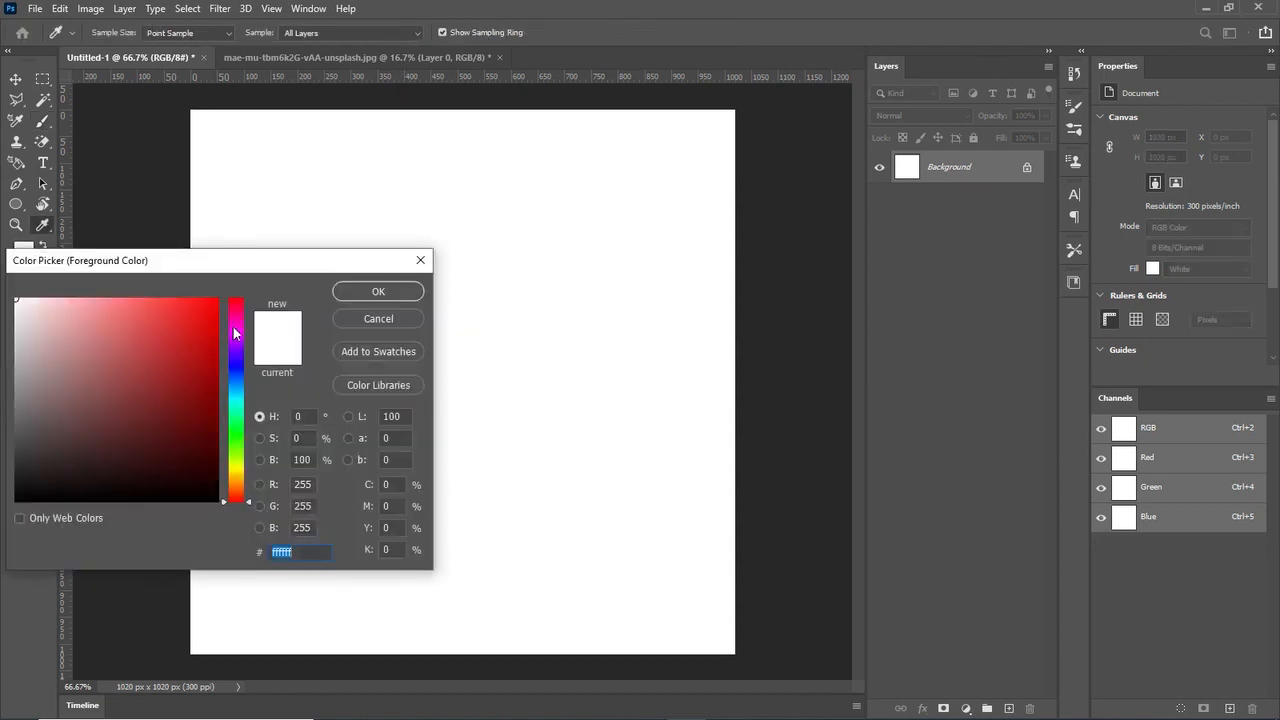
{"action": "left_click", "coordinate": [235, 327]}
{"action": "left_click", "coordinate": [216, 309]}
{"action": "left_click", "coordinate": [359, 299]}
- Paint a looping magenta scribble across the canvas, plus one long stroke on each side of it
{"action": "mouse_move", "coordinate": [286, 250]}
{"action": "left_mouse_down"}
{"action": "mouse_move", "coordinate": [303, 260]}
{"action": "mouse_move", "coordinate": [477, 217]}
{"action": "mouse_move", "coordinate": [351, 386]}
{"action": "mouse_move", "coordinate": [549, 320]}
{"action": "mouse_move", "coordinate": [428, 298]}
{"action": "left_mouse_up"}
{"action": "mouse_move", "coordinate": [459, 362]}
{"action": "left_mouse_down"}
{"action": "mouse_move", "coordinate": [466, 420]}
{"action": "mouse_move", "coordinate": [339, 484]}
{"action": "mouse_move", "coordinate": [444, 451]}
{"action": "mouse_move", "coordinate": [605, 444]}
{"action": "mouse_move", "coordinate": [616, 384]}
{"action": "mouse_move", "coordinate": [543, 440]}
{"action": "mouse_move", "coordinate": [487, 623]}
{"action": "mouse_move", "coordinate": [473, 591]}
{"action": "mouse_move", "coordinate": [605, 560]}
{"action": "left_mouse_up"}
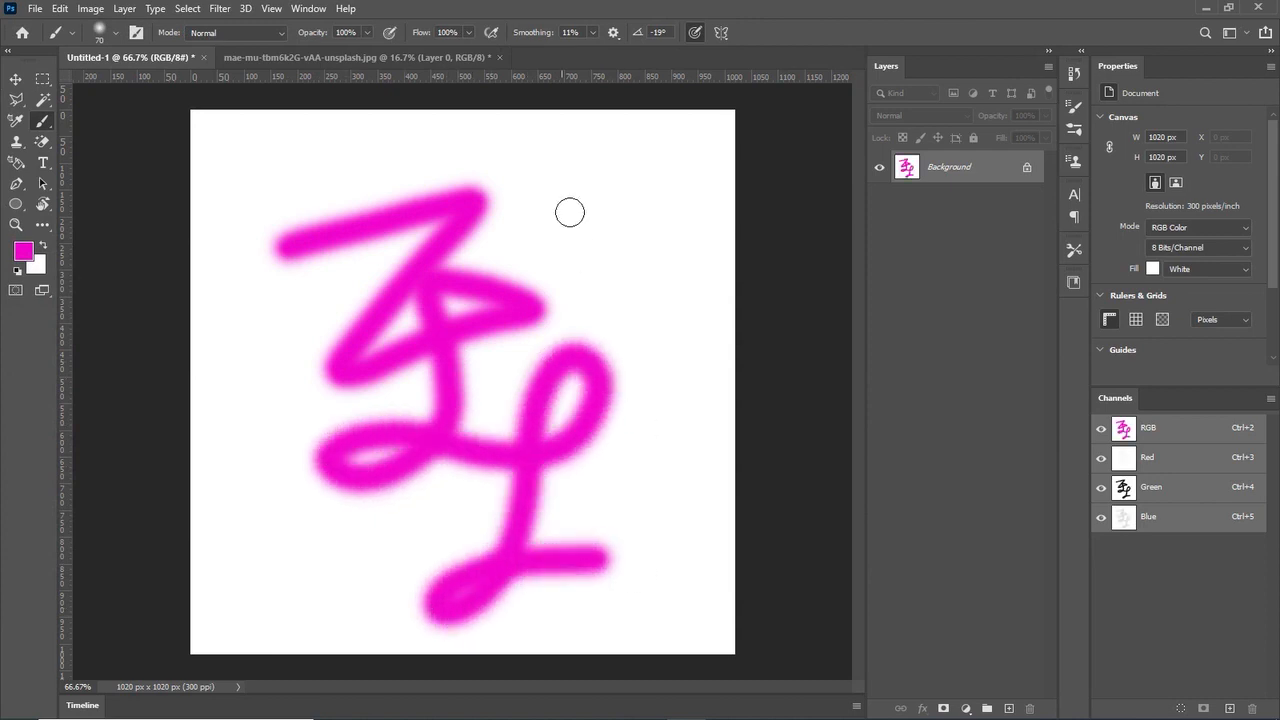
{"action": "left_click_drag", "start_coordinate": [535, 145], "coordinate": [700, 525]}
{"action": "left_click_drag", "start_coordinate": [230, 215], "coordinate": [236, 250]}
{"action": "left_click_drag", "start_coordinate": [289, 440], "coordinate": [291, 457]}
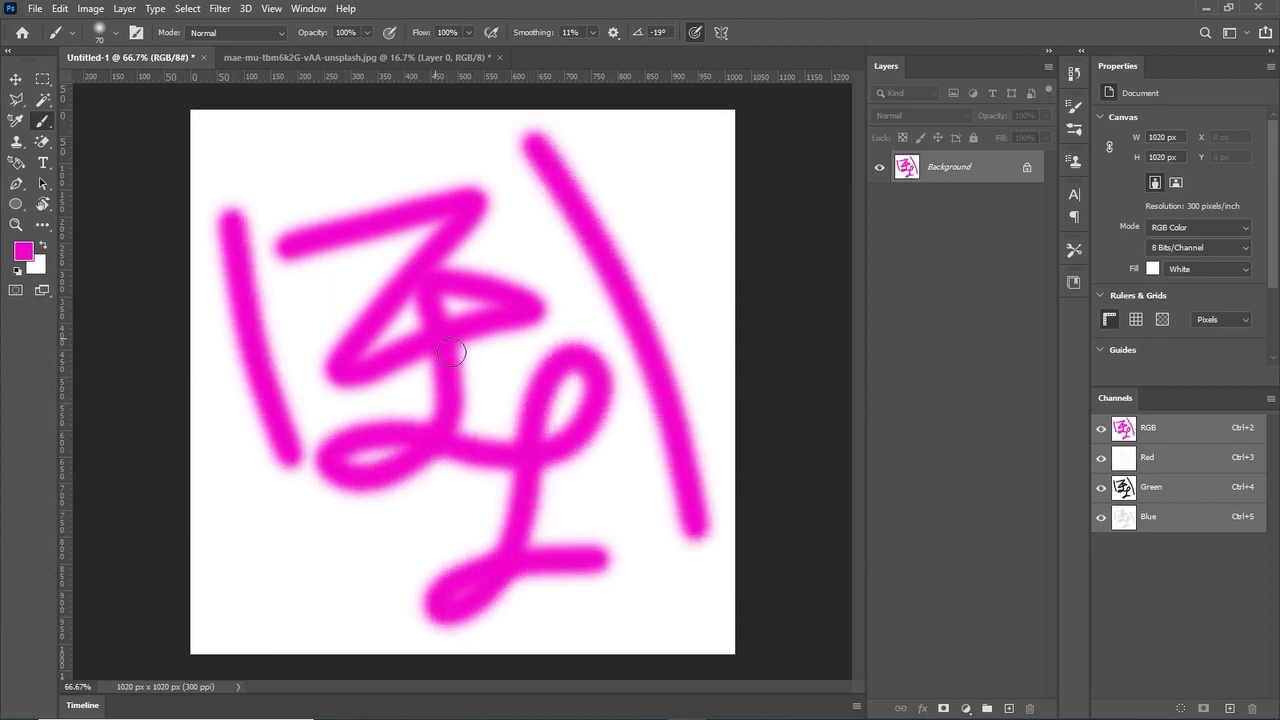
- Set the brush size to 464 px and paint broad soft magenta strokes over the scribble
{"action": "right_click", "coordinate": [480, 290]}
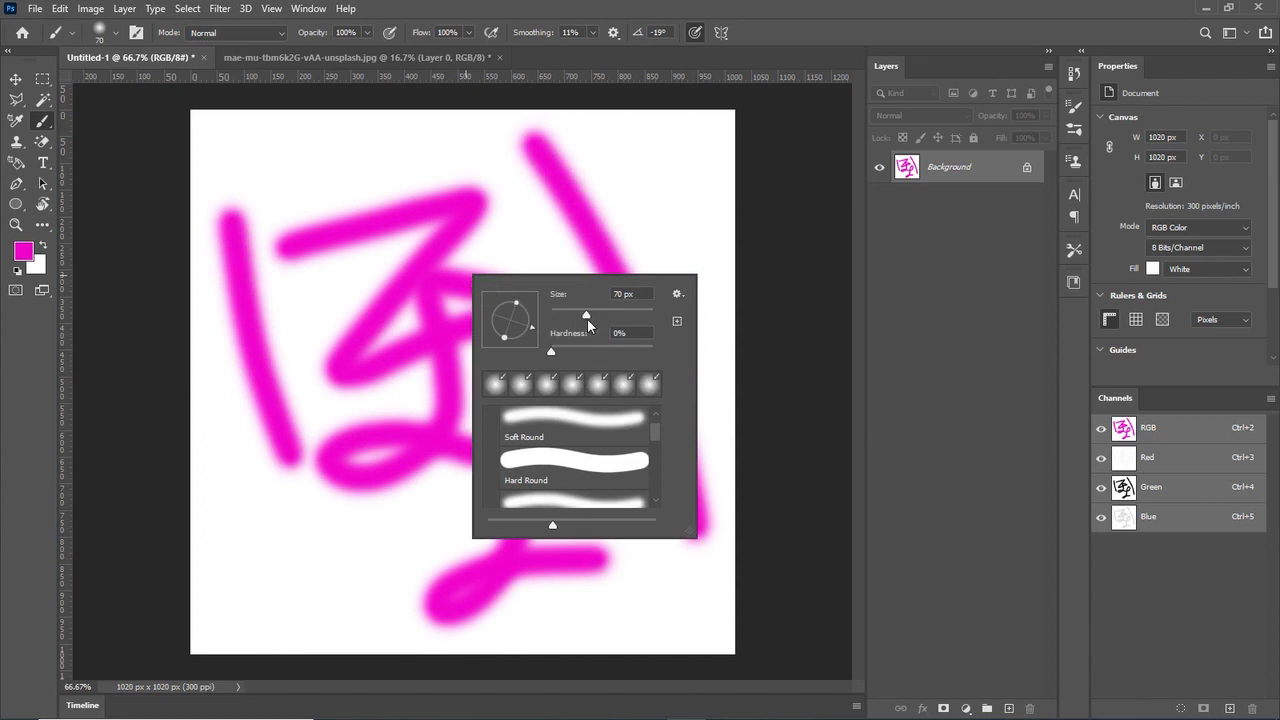
{"action": "left_click", "coordinate": [641, 318]}
{"action": "mouse_move", "coordinate": [429, 286]}
{"action": "left_mouse_down"}
{"action": "mouse_move", "coordinate": [614, 266]}
{"action": "mouse_move", "coordinate": [491, 400]}
{"action": "mouse_move", "coordinate": [360, 304]}
{"action": "mouse_move", "coordinate": [514, 300]}
{"action": "mouse_move", "coordinate": [609, 600]}
{"action": "mouse_move", "coordinate": [657, 580]}
{"action": "left_mouse_up"}
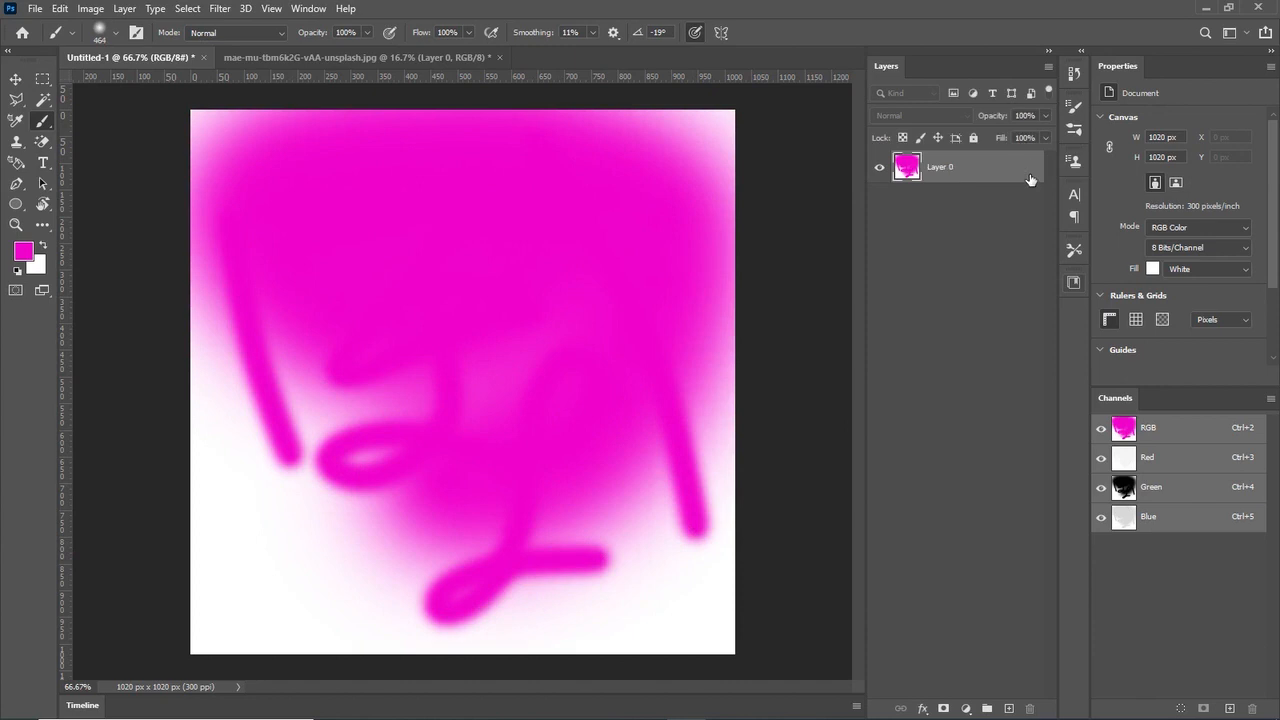
- Unlock the Background layer, add an empty layer above it, and reselect the painted layer
{"action": "left_click", "coordinate": [1027, 168]}
{"action": "left_click", "coordinate": [1008, 706]}
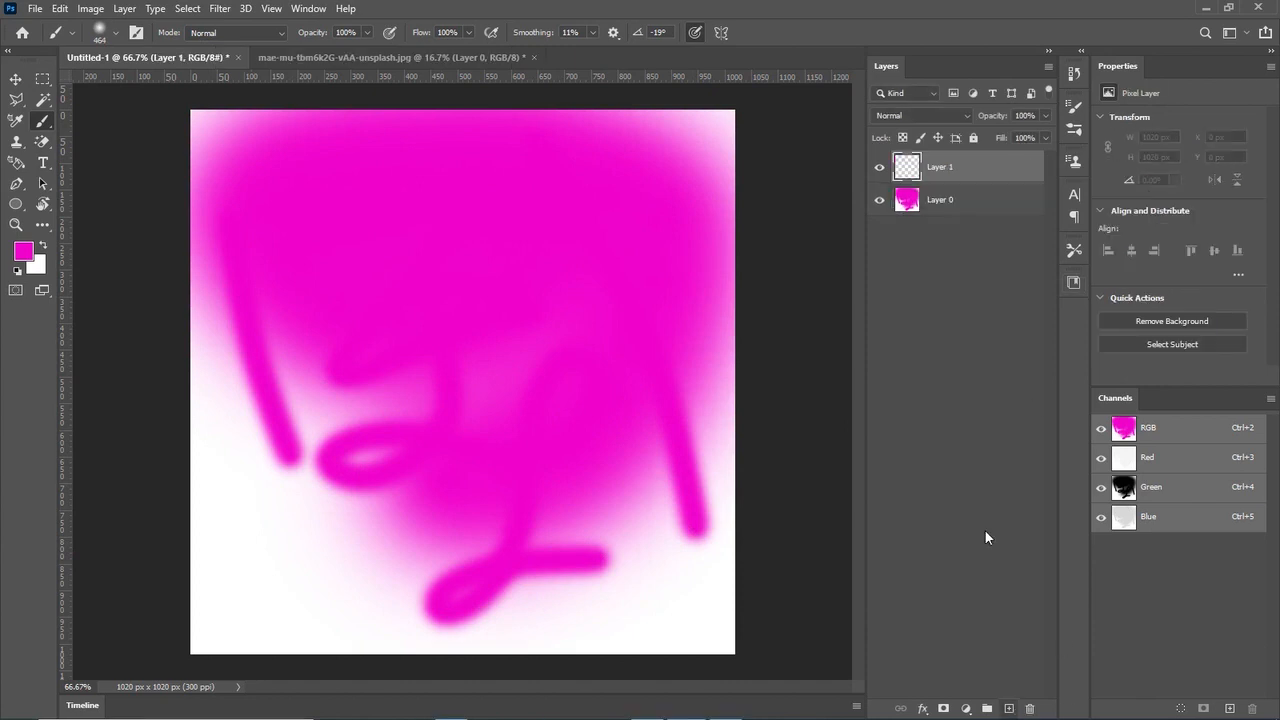
{"action": "left_click", "coordinate": [926, 208]}
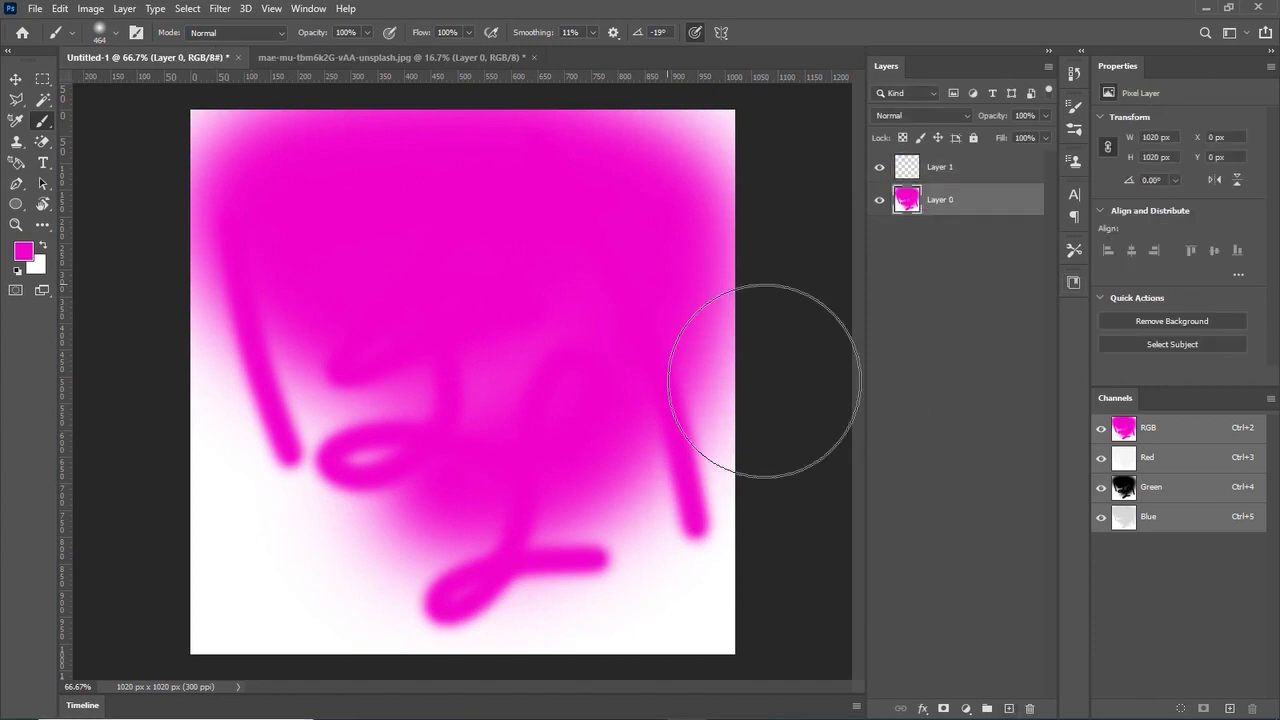
- Undo the layer changes and all the magenta brush strokes back to a blank white canvas
{"action": "key", "text": "ctrl+z"}
{"action": "key", "text": "ctrl+z"}
{"action": "key", "text": "ctrl+z"}
{"action": "key", "text": "ctrl+z"}
{"action": "key", "text": "ctrl+z"}
{"action": "key", "text": "ctrl+z"}
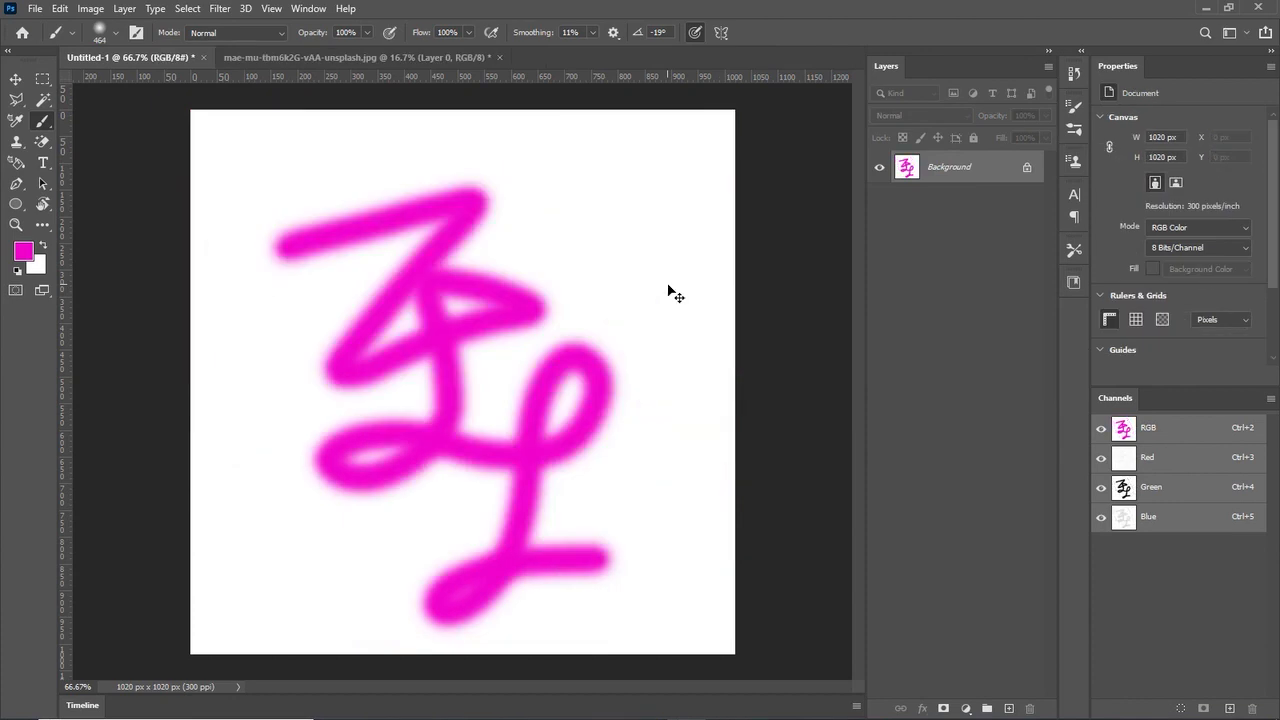
{"action": "key", "text": "z"}
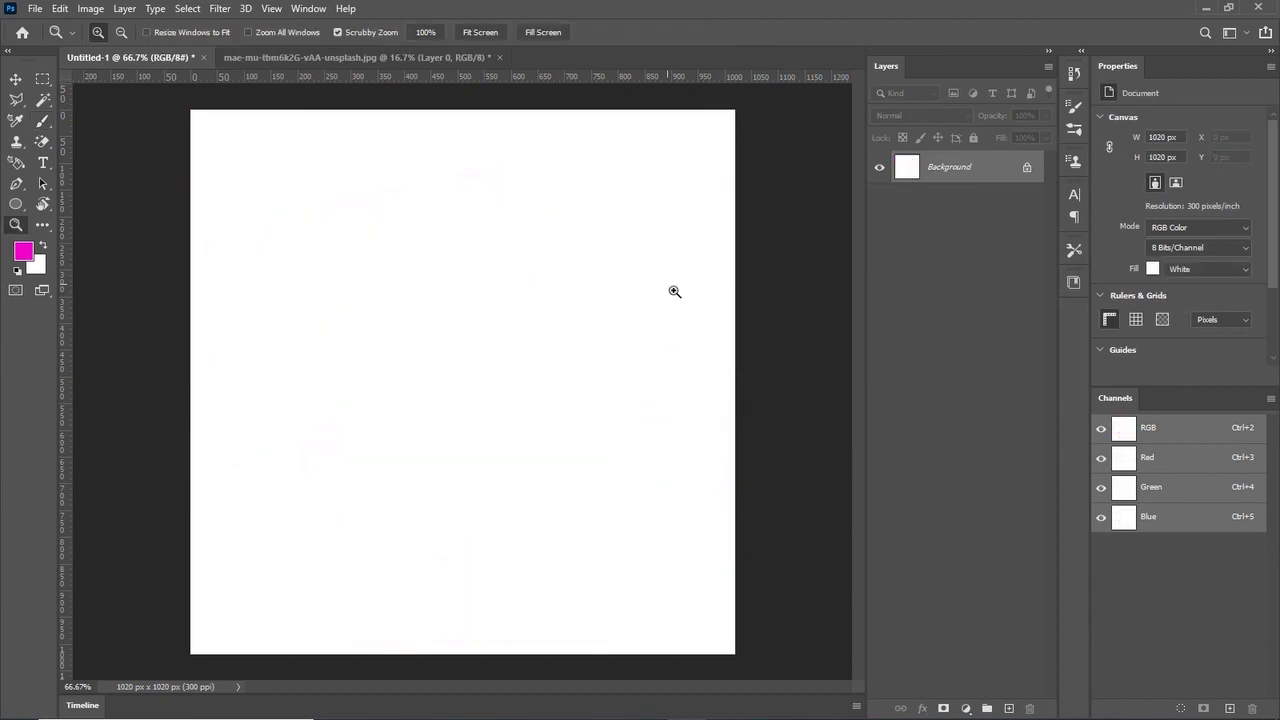
- Add an empty layer above the unlocked Background and paint a large soft magenta area on it with the Brush tool
{"action": "left_click", "coordinate": [1026, 167]}
{"action": "left_click", "coordinate": [1009, 708]}
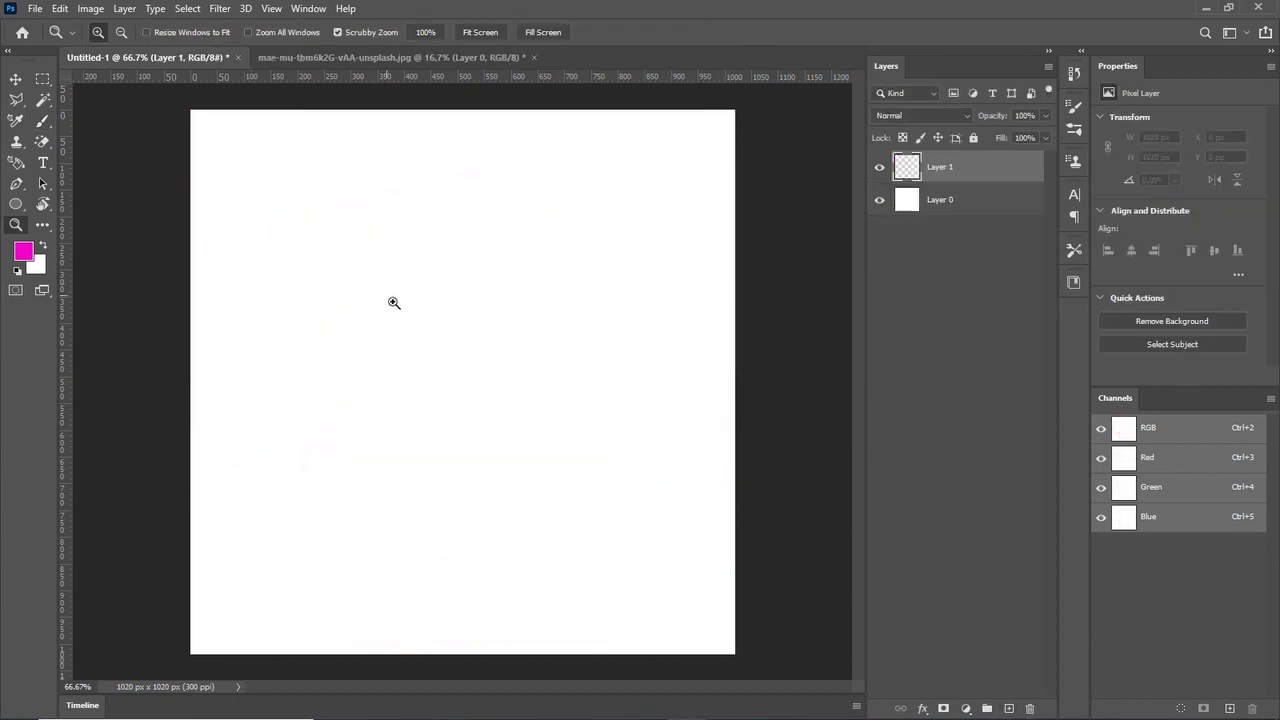
{"action": "left_click", "coordinate": [43, 120]}
{"action": "mouse_move", "coordinate": [235, 160]}
{"action": "left_mouse_down"}
{"action": "mouse_move", "coordinate": [391, 309]}
{"action": "mouse_move", "coordinate": [645, 375]}
{"action": "mouse_move", "coordinate": [400, 400]}
{"action": "mouse_move", "coordinate": [714, 529]}
{"action": "mouse_move", "coordinate": [511, 448]}
{"action": "mouse_move", "coordinate": [463, 371]}
{"action": "left_mouse_up"}
- Set the brush size to 80 px with a harder edge, and paint magenta strokes along the canvas's right, lower-left and top edges
{"action": "right_click", "coordinate": [463, 371]}
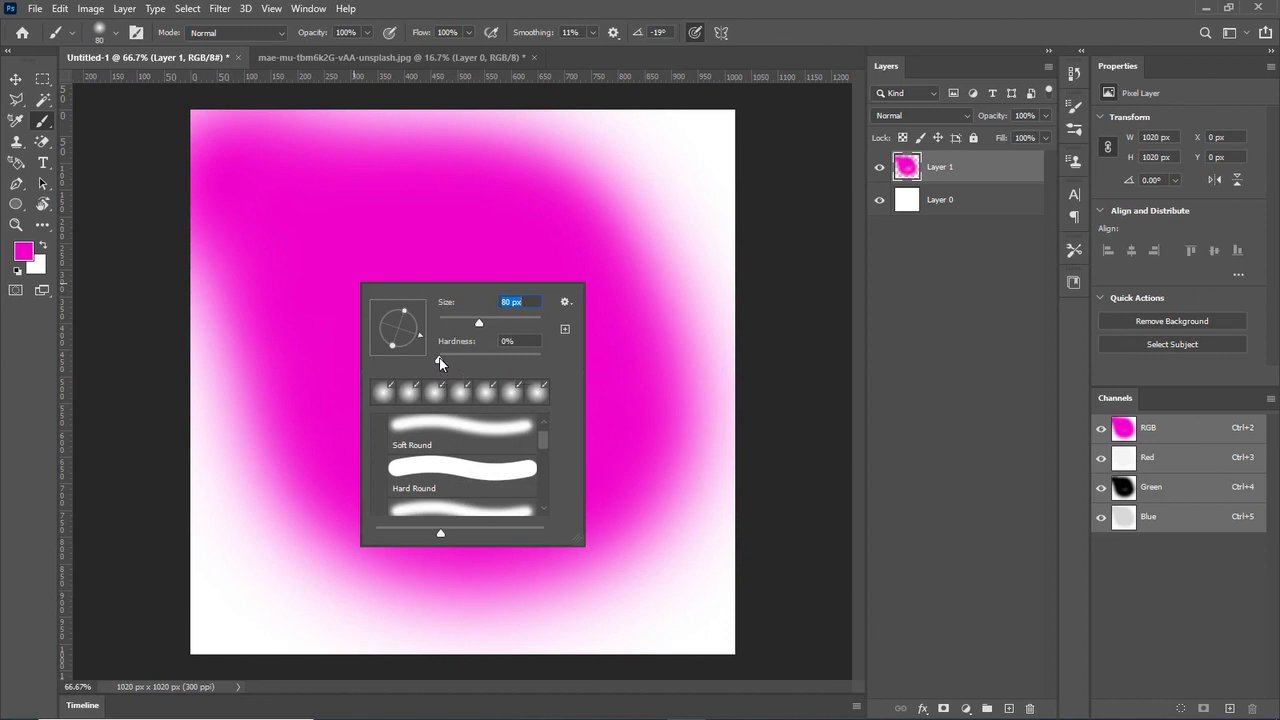
{"action": "mouse_move", "coordinate": [633, 156]}
{"action": "left_mouse_down"}
{"action": "mouse_move", "coordinate": [680, 223]}
{"action": "mouse_move", "coordinate": [705, 395]}
{"action": "left_mouse_up"}
{"action": "mouse_move", "coordinate": [688, 160]}
{"action": "left_mouse_down"}
{"action": "mouse_move", "coordinate": [720, 229]}
{"action": "mouse_move", "coordinate": [717, 457]}
{"action": "mouse_move", "coordinate": [705, 440]}
{"action": "left_mouse_up"}
{"action": "mouse_move", "coordinate": [208, 428]}
{"action": "left_mouse_down"}
{"action": "mouse_move", "coordinate": [357, 591]}
{"action": "mouse_move", "coordinate": [505, 577]}
{"action": "left_mouse_up"}
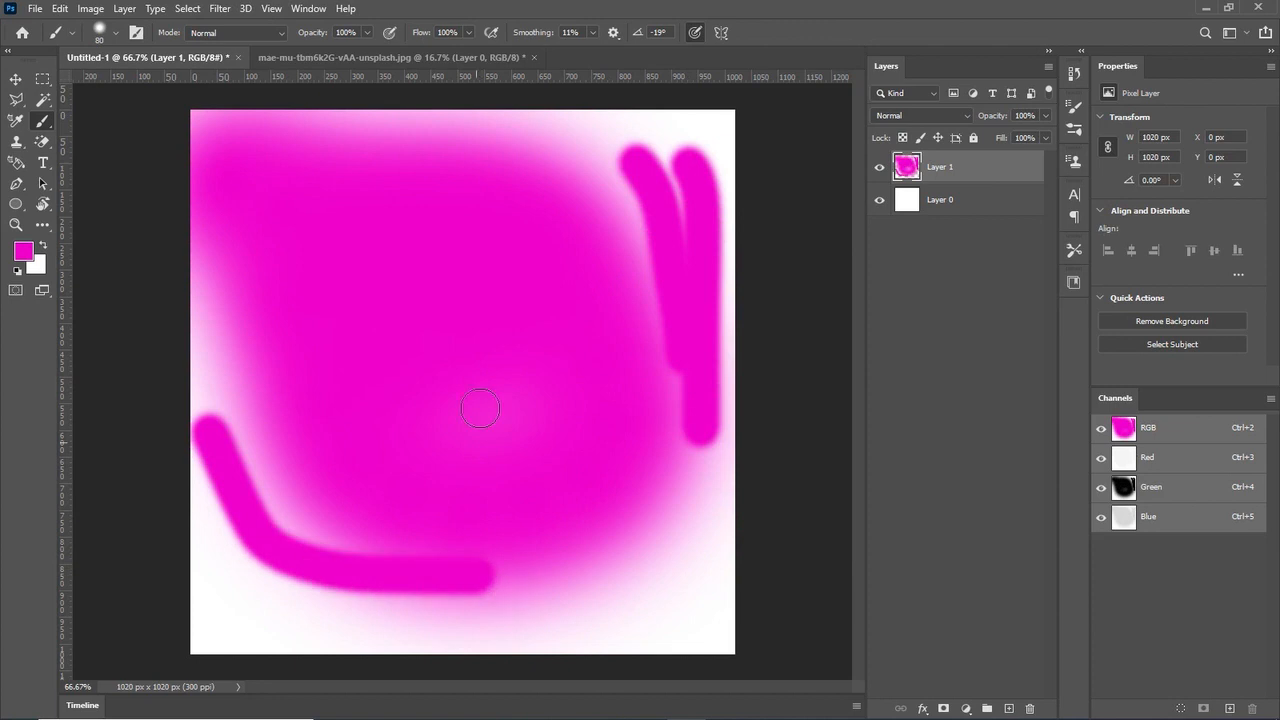
{"action": "mouse_move", "coordinate": [655, 118]}
{"action": "left_mouse_down"}
{"action": "mouse_move", "coordinate": [674, 131]}
{"action": "mouse_move", "coordinate": [506, 197]}
{"action": "mouse_move", "coordinate": [490, 172]}
{"action": "left_mouse_up"}
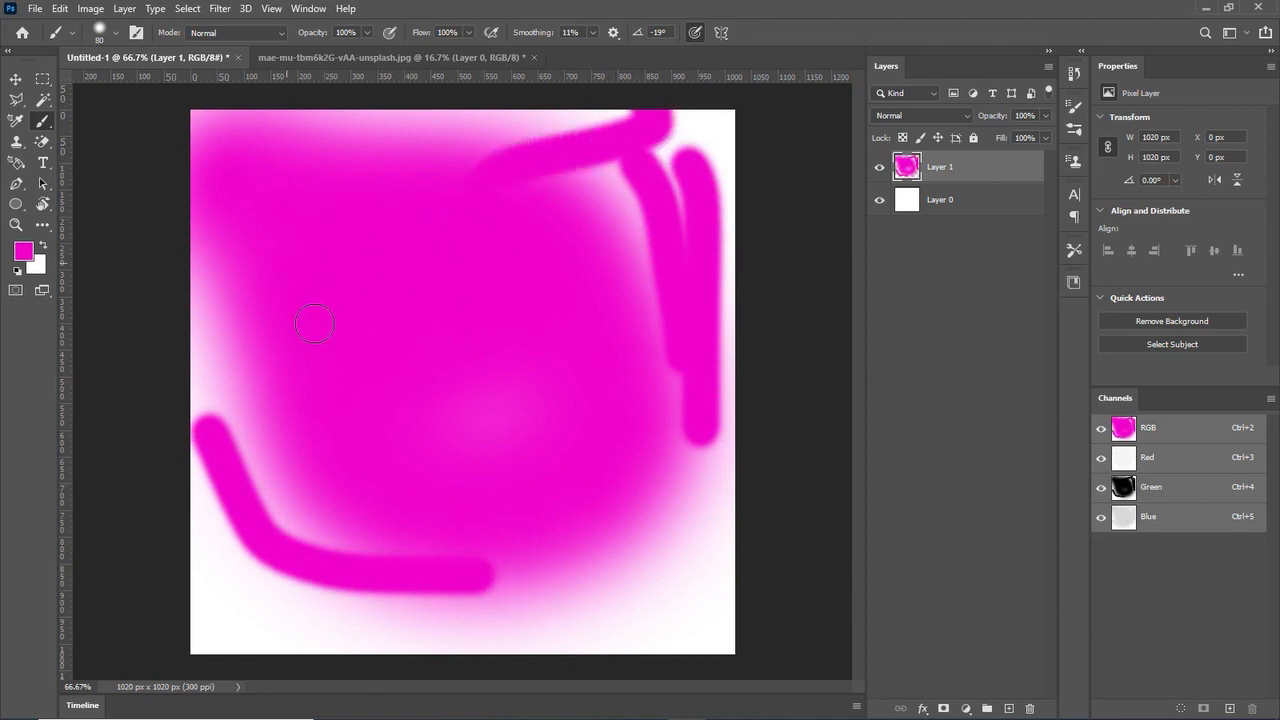
- Try the recently used brush presets in turn and settle on an 80 px soft round tip with 0% hardness
{"action": "right_click", "coordinate": [472, 331]}
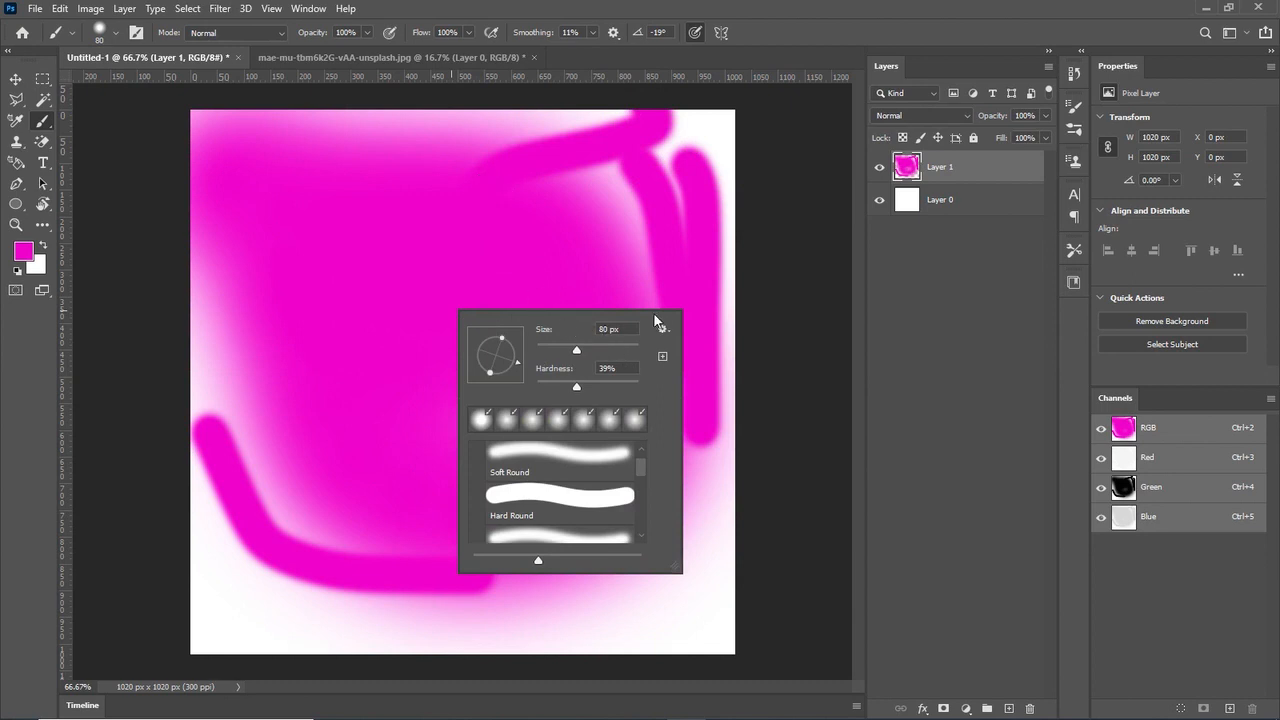
{"action": "left_click", "coordinate": [483, 424]}
{"action": "left_click", "coordinate": [508, 424]}
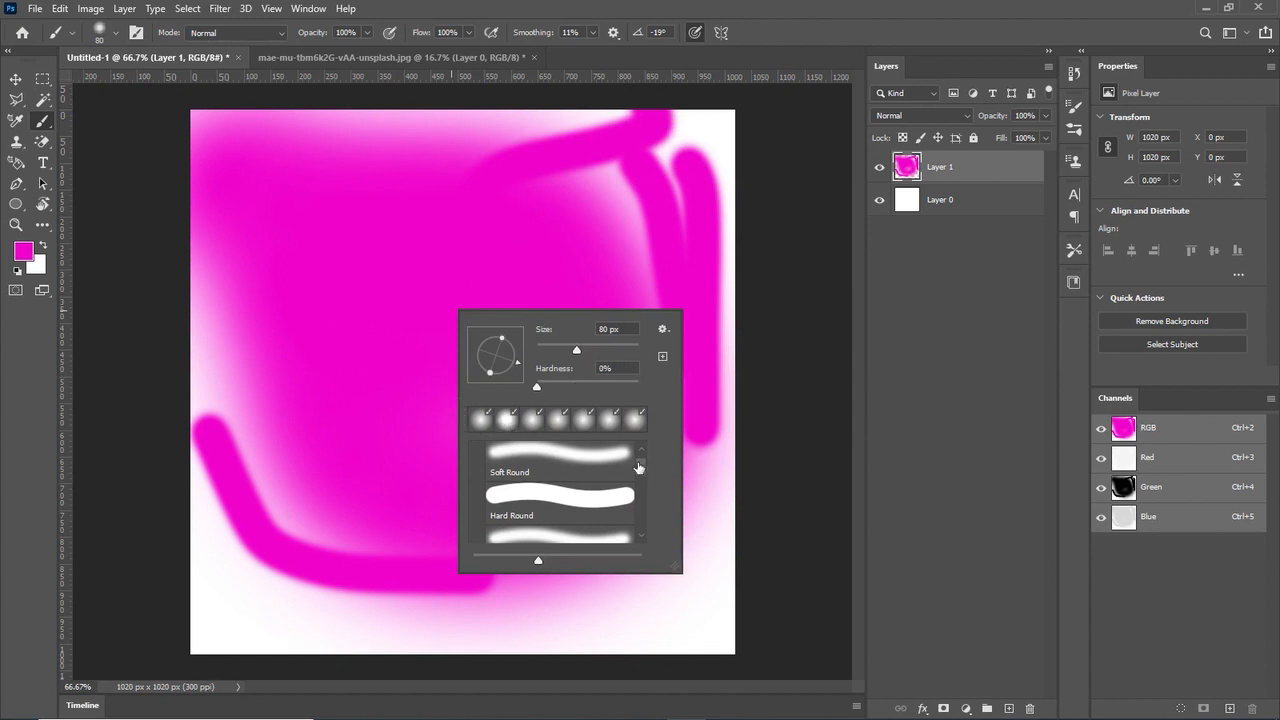
{"action": "left_click", "coordinate": [533, 420]}
{"action": "left_click", "coordinate": [557, 423]}
{"action": "left_click", "coordinate": [569, 425]}
{"action": "left_click", "coordinate": [584, 423]}
{"action": "left_click", "coordinate": [616, 425]}
{"action": "left_click", "coordinate": [634, 425]}
{"action": "left_click", "coordinate": [635, 425]}
{"action": "left_click", "coordinate": [634, 425]}
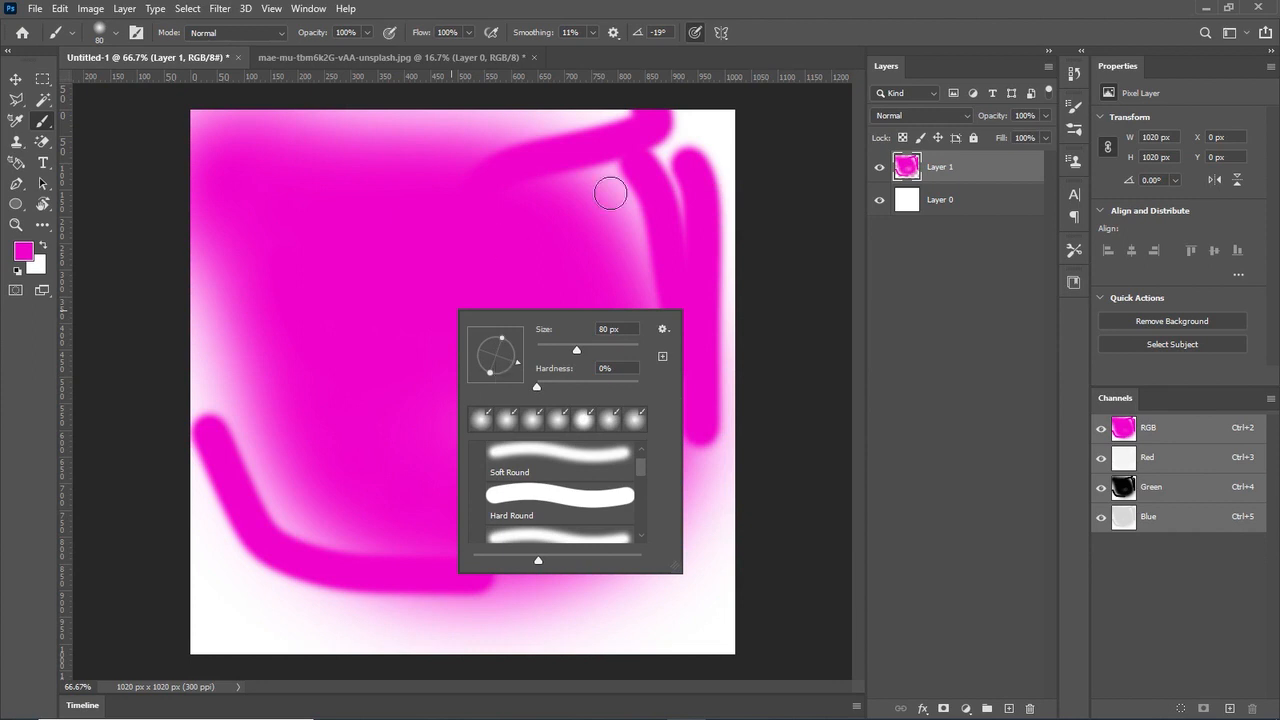
- Delete the painted magenta layer and add a new empty layer above Layer 0
{"action": "left_click", "coordinate": [907, 168]}
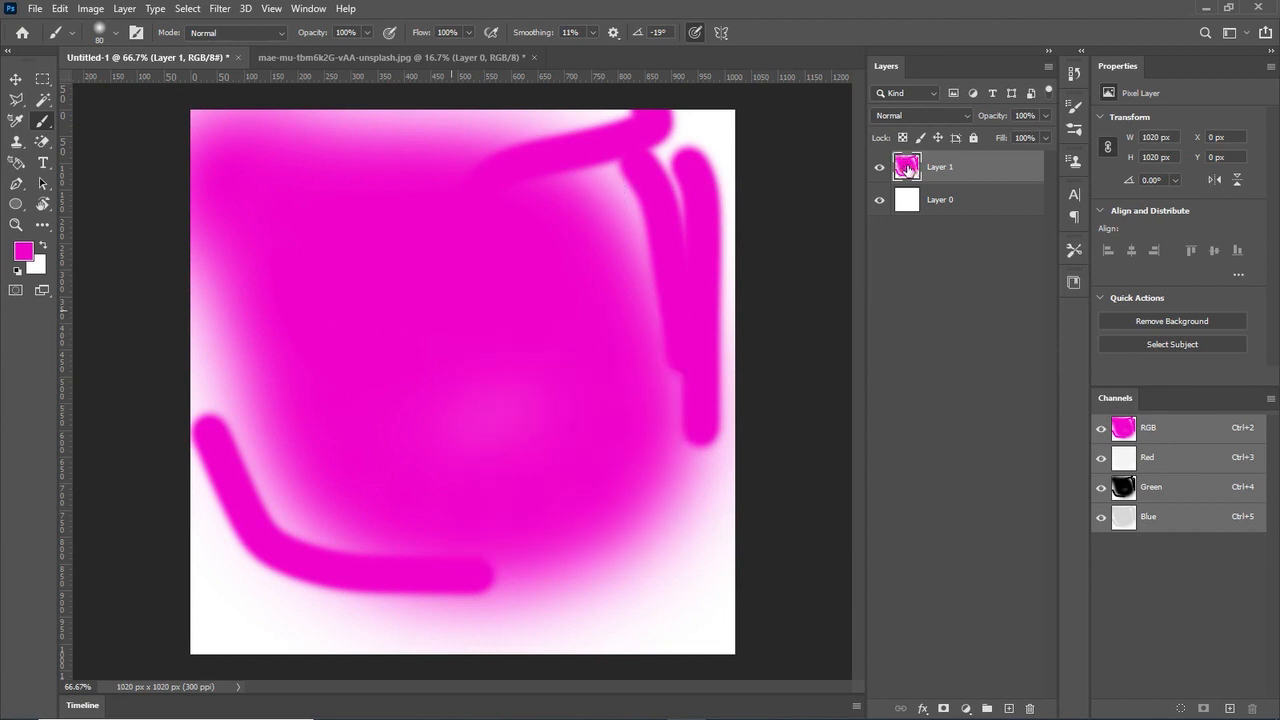
{"action": "key", "text": "Delete"}
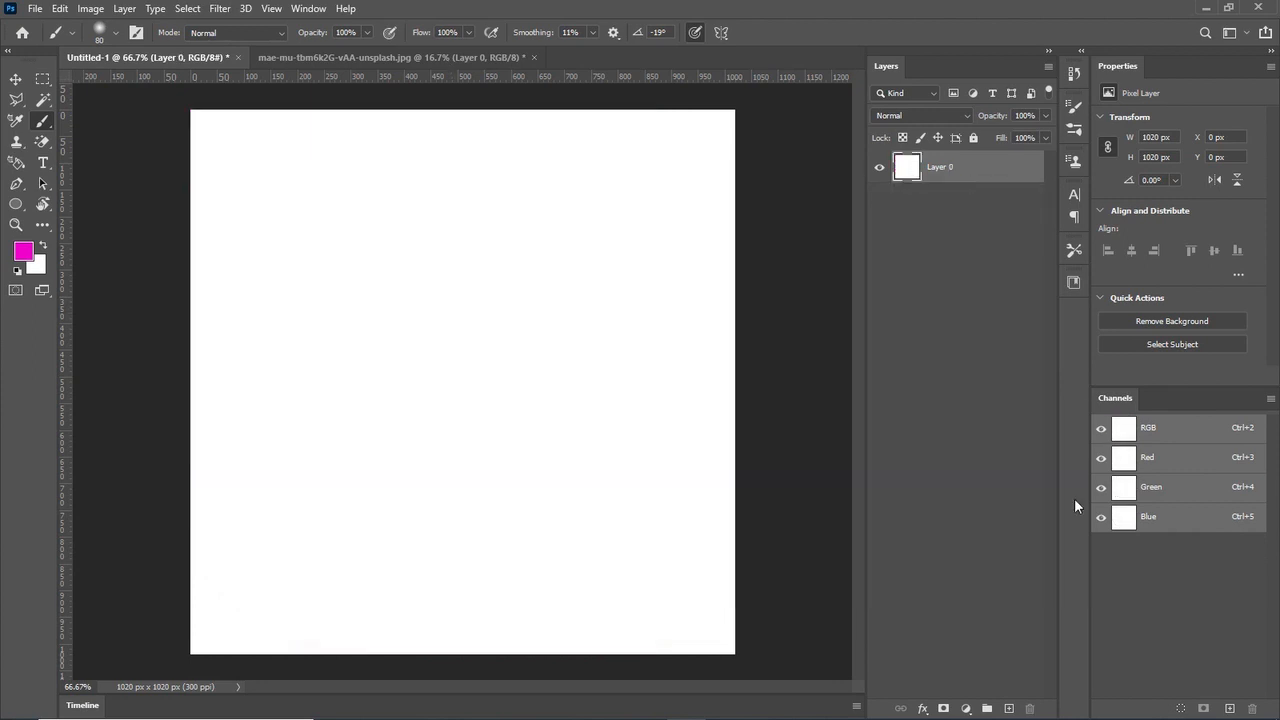
{"action": "left_click", "coordinate": [1009, 709]}
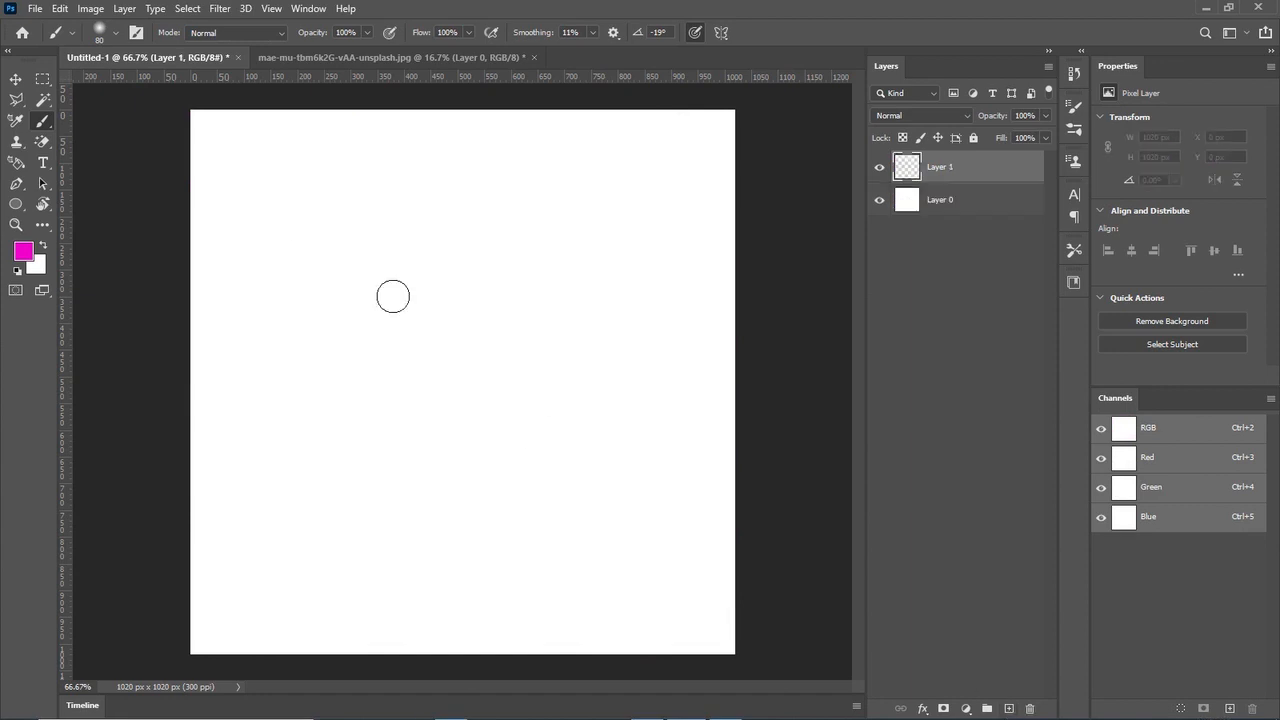
- Reselect the Brush tool and paint a soft magenta zigzag stroke in the canvas's upper-left area
{"action": "right_click", "coordinate": [42, 124]}
{"action": "left_click", "coordinate": [105, 121]}
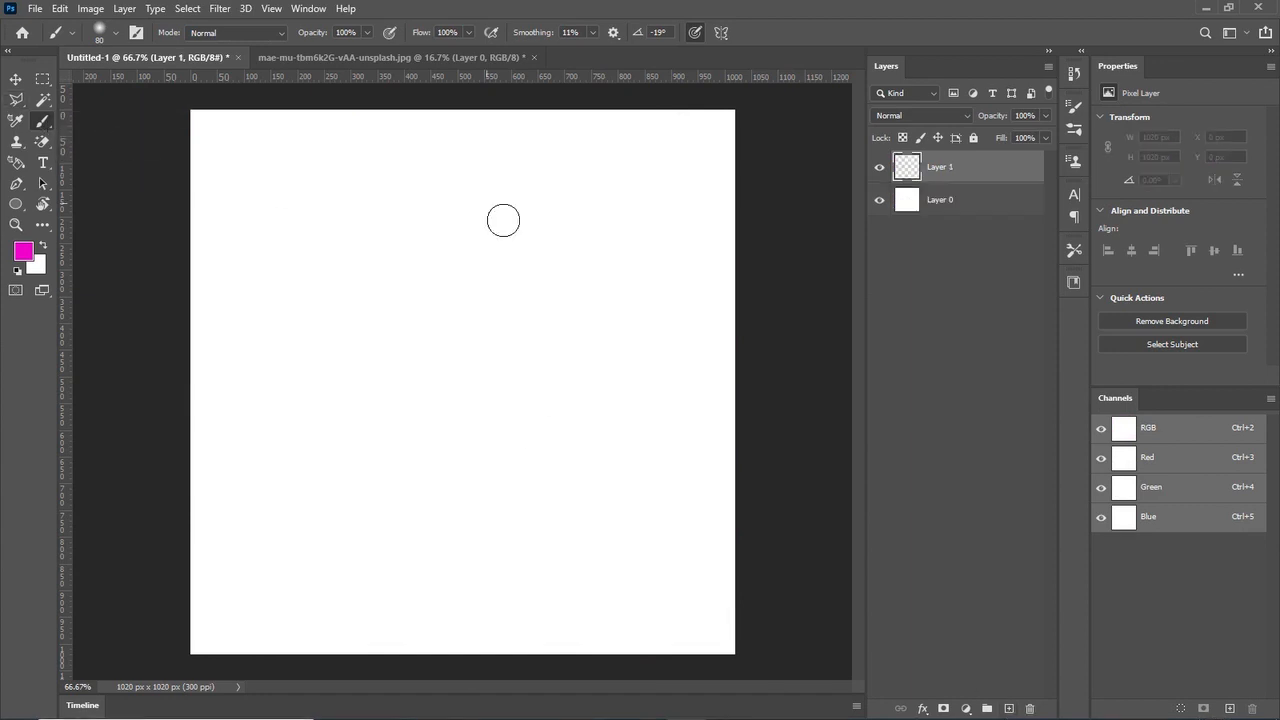
{"action": "left_click", "coordinate": [281, 253]}
{"action": "mouse_move", "coordinate": [298, 269]}
{"action": "left_mouse_down"}
{"action": "mouse_move", "coordinate": [374, 311]}
{"action": "mouse_move", "coordinate": [394, 349]}
{"action": "mouse_move", "coordinate": [387, 319]}
{"action": "mouse_move", "coordinate": [419, 338]}
{"action": "mouse_move", "coordinate": [411, 347]}
{"action": "mouse_move", "coordinate": [437, 350]}
{"action": "mouse_move", "coordinate": [417, 367]}
{"action": "mouse_move", "coordinate": [418, 350]}
{"action": "left_mouse_up"}
- Flatten the brush tip to 13% roundness at a 5° angle and paint calligraphic magenta strokes in the canvas's middle
{"action": "right_click", "coordinate": [387, 319]}
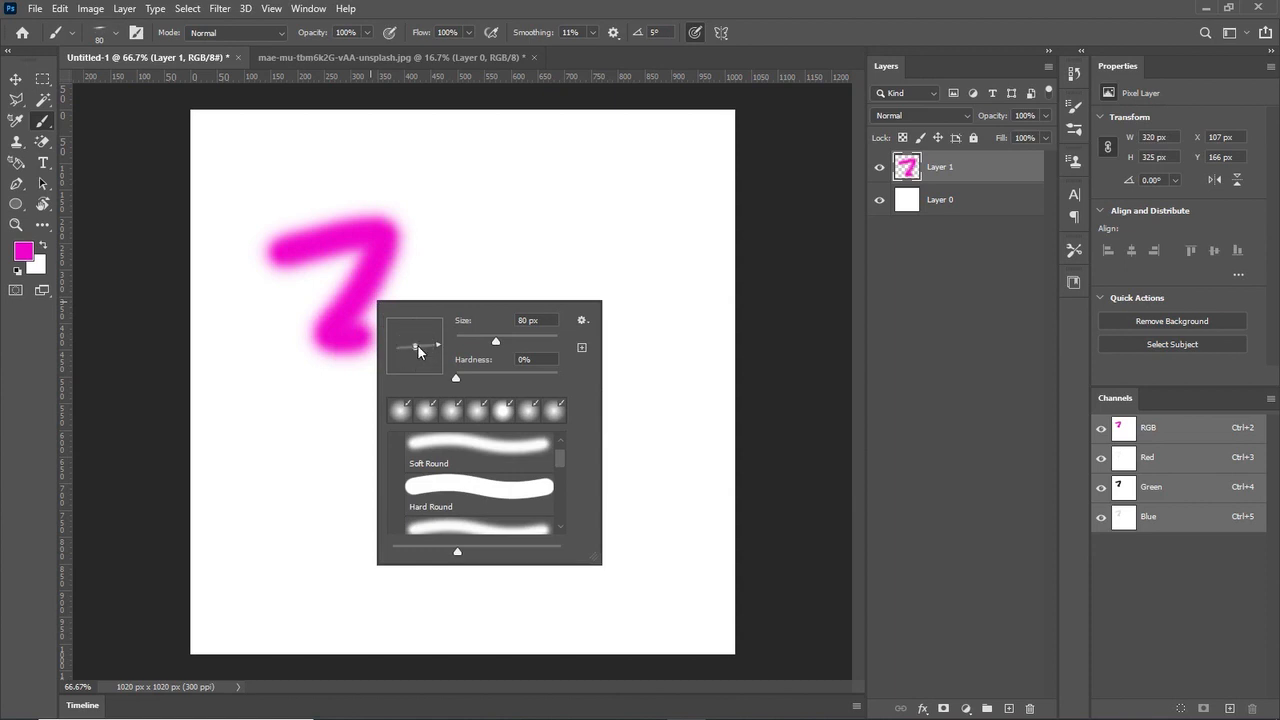
{"action": "mouse_move", "coordinate": [478, 168]}
{"action": "left_mouse_down"}
{"action": "mouse_move", "coordinate": [468, 414]}
{"action": "mouse_move", "coordinate": [414, 434]}
{"action": "mouse_move", "coordinate": [389, 477]}
{"action": "mouse_move", "coordinate": [385, 524]}
{"action": "mouse_move", "coordinate": [405, 559]}
{"action": "mouse_move", "coordinate": [488, 550]}
{"action": "mouse_move", "coordinate": [515, 503]}
{"action": "mouse_move", "coordinate": [491, 483]}
{"action": "mouse_move", "coordinate": [436, 492]}
{"action": "left_mouse_up"}
{"action": "mouse_move", "coordinate": [532, 200]}
{"action": "left_mouse_down"}
{"action": "mouse_move", "coordinate": [569, 216]}
{"action": "mouse_move", "coordinate": [566, 443]}
{"action": "mouse_move", "coordinate": [472, 430]}
{"action": "mouse_move", "coordinate": [651, 358]}
{"action": "mouse_move", "coordinate": [666, 366]}
{"action": "mouse_move", "coordinate": [672, 405]}
{"action": "left_mouse_up"}
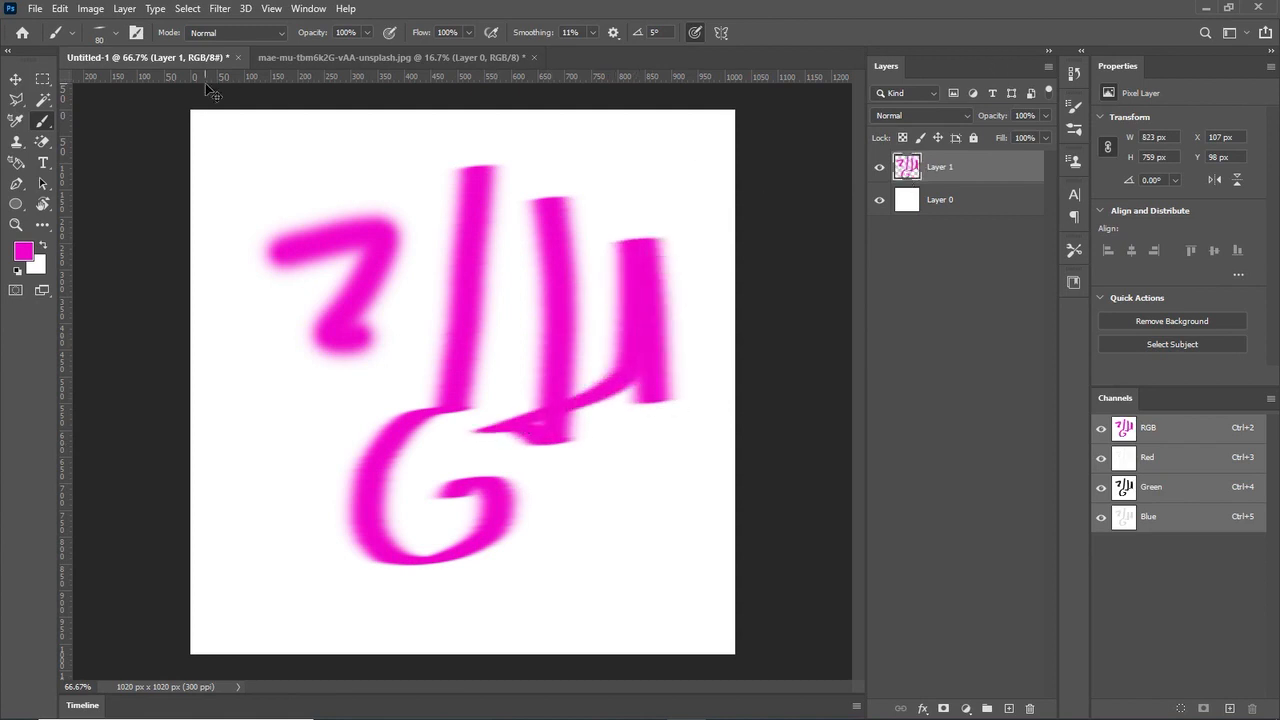
- Undo all the zigzag and calligraphic brush strokes on the new layer
{"action": "key", "text": "ctrl+z"}
{"action": "key", "text": "ctrl+z"}
{"action": "key", "text": "ctrl+z"}
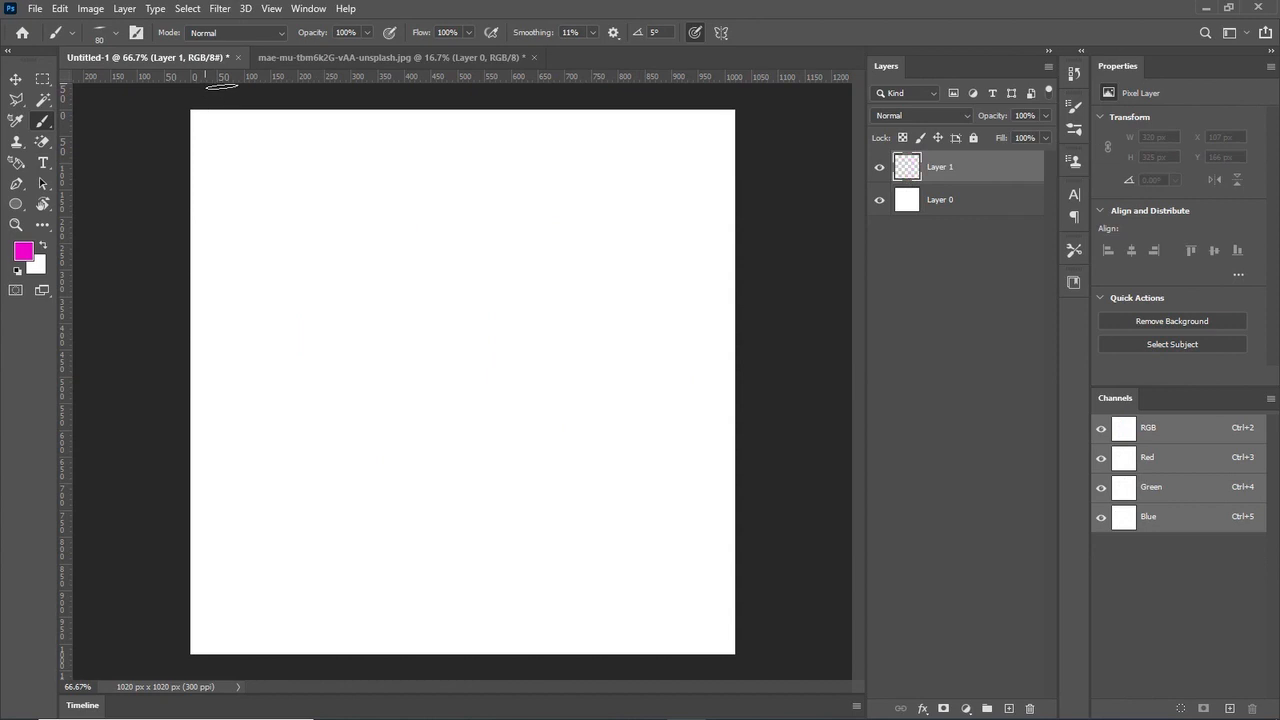
- Open the detailed brush settings, choose the 123 px hard round tip, and paint a solid magenta shape in the upper middle
{"action": "left_click", "coordinate": [77, 33]}
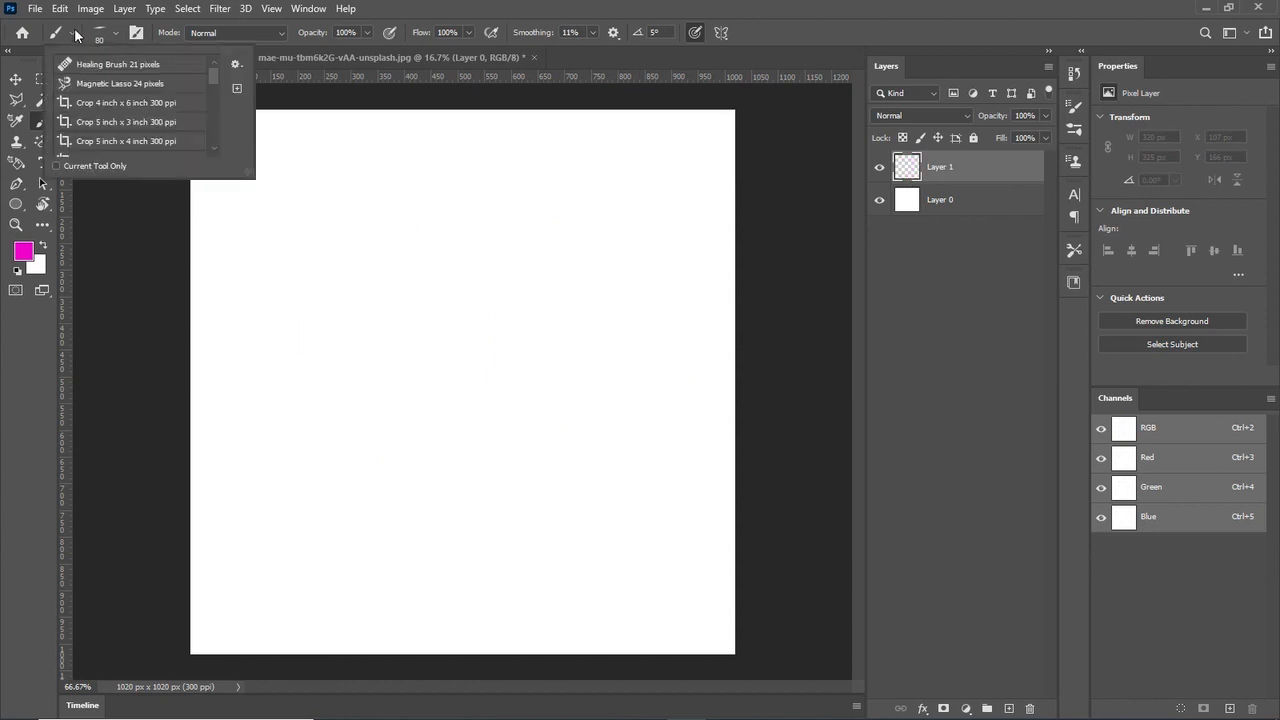
{"action": "left_click", "coordinate": [138, 36]}
{"action": "left_click", "coordinate": [133, 36]}
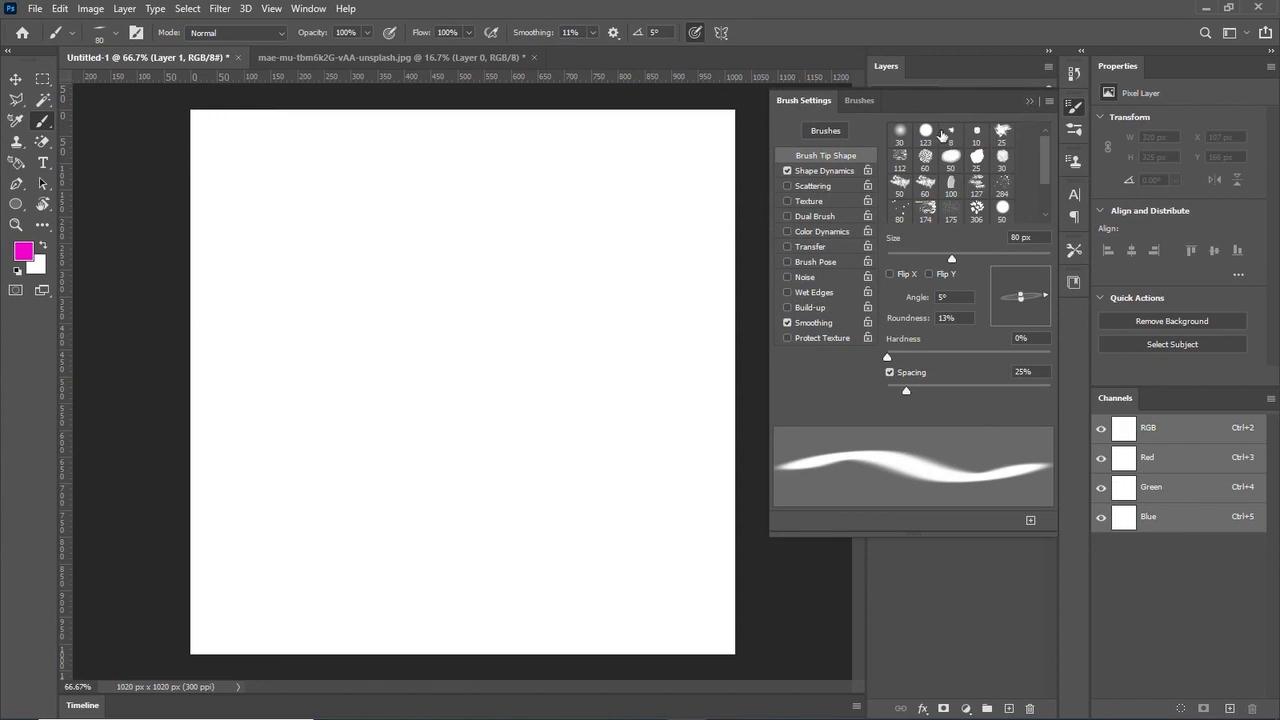
{"action": "left_click", "coordinate": [900, 131]}
{"action": "left_click", "coordinate": [927, 132]}
{"action": "mouse_move", "coordinate": [410, 282]}
{"action": "left_mouse_down"}
{"action": "mouse_move", "coordinate": [443, 320]}
{"action": "mouse_move", "coordinate": [455, 210]}
{"action": "mouse_move", "coordinate": [440, 235]}
{"action": "left_mouse_up"}
- Choose the 8 px brush tip, paint a thin magenta loop below the solid shape, and collapse the brush settings
{"action": "left_click", "coordinate": [952, 135]}
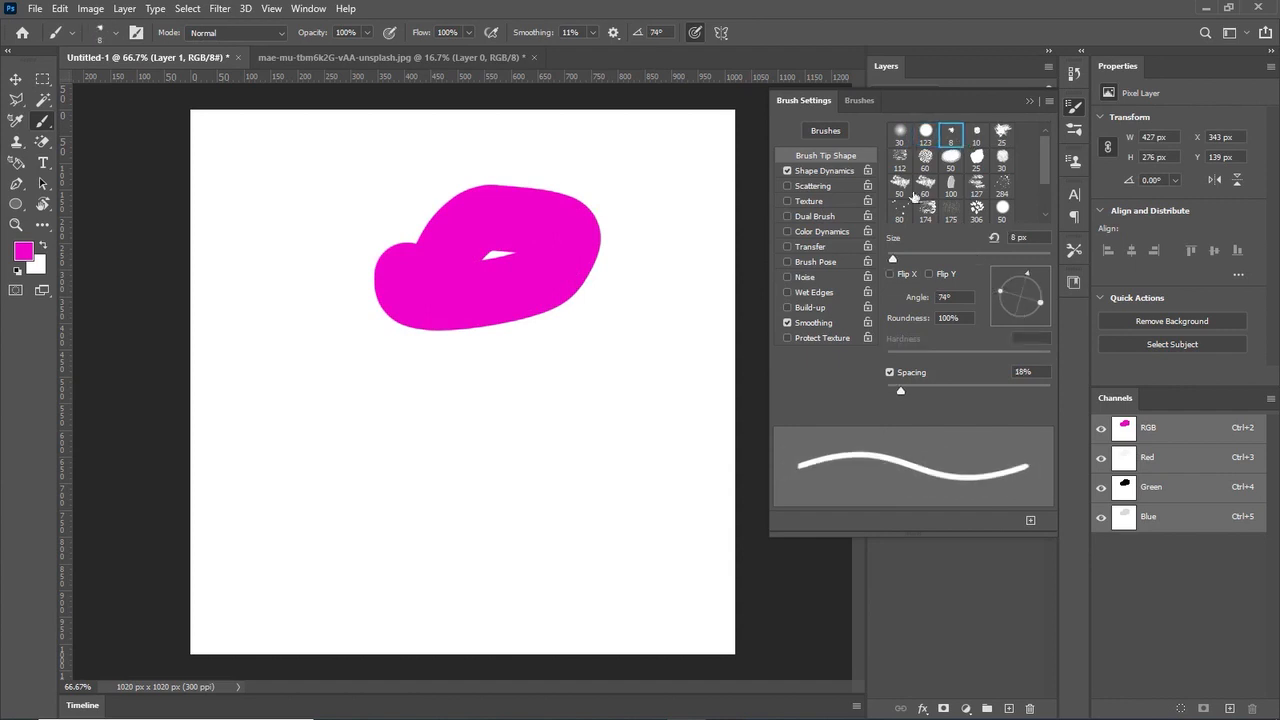
{"action": "mouse_move", "coordinate": [545, 406]}
{"action": "left_mouse_down"}
{"action": "mouse_move", "coordinate": [369, 423]}
{"action": "mouse_move", "coordinate": [480, 405]}
{"action": "mouse_move", "coordinate": [496, 452]}
{"action": "left_mouse_up"}
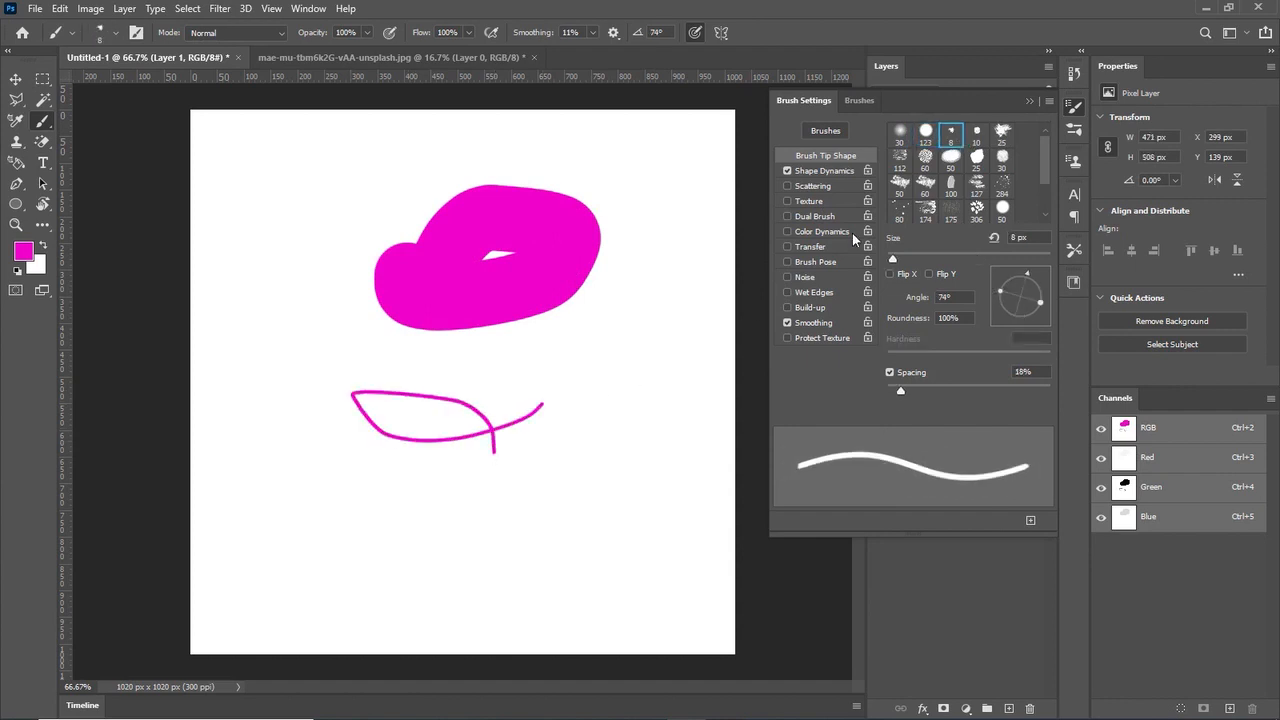
{"action": "left_click", "coordinate": [1029, 101]}
- Choose the KYLE Ultimate Pencil Hard preset from Dry Media Brushes and paint two thin curved lines beside the solid shape
{"action": "right_click", "coordinate": [460, 260]}
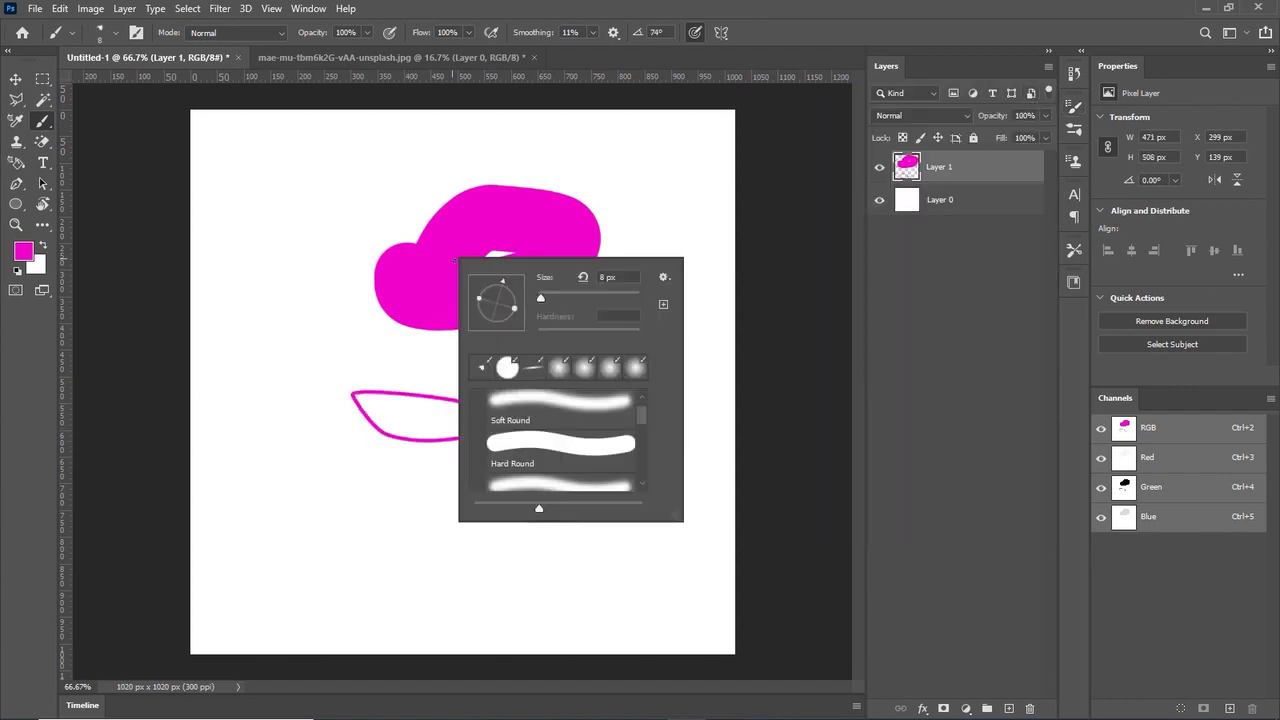
{"action": "scroll", "coordinate": [526, 400], "scroll_direction": "up", "scroll_amount": 2}
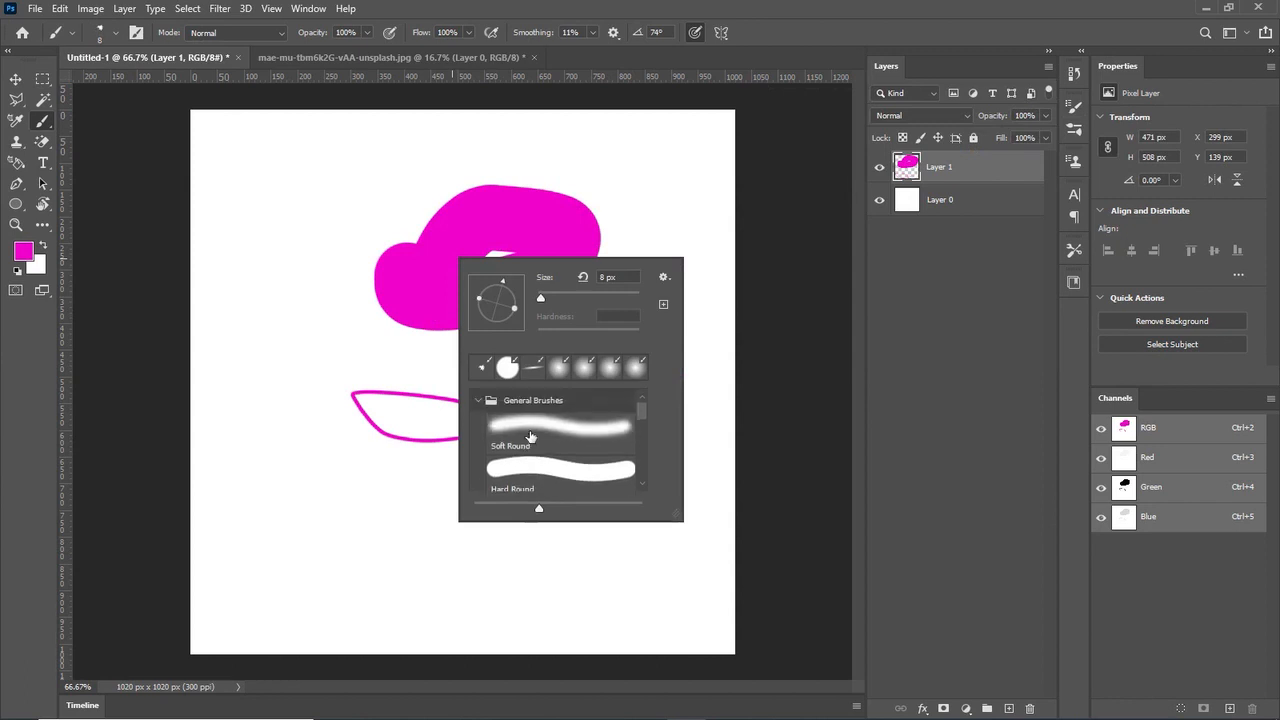
{"action": "left_click", "coordinate": [488, 402]}
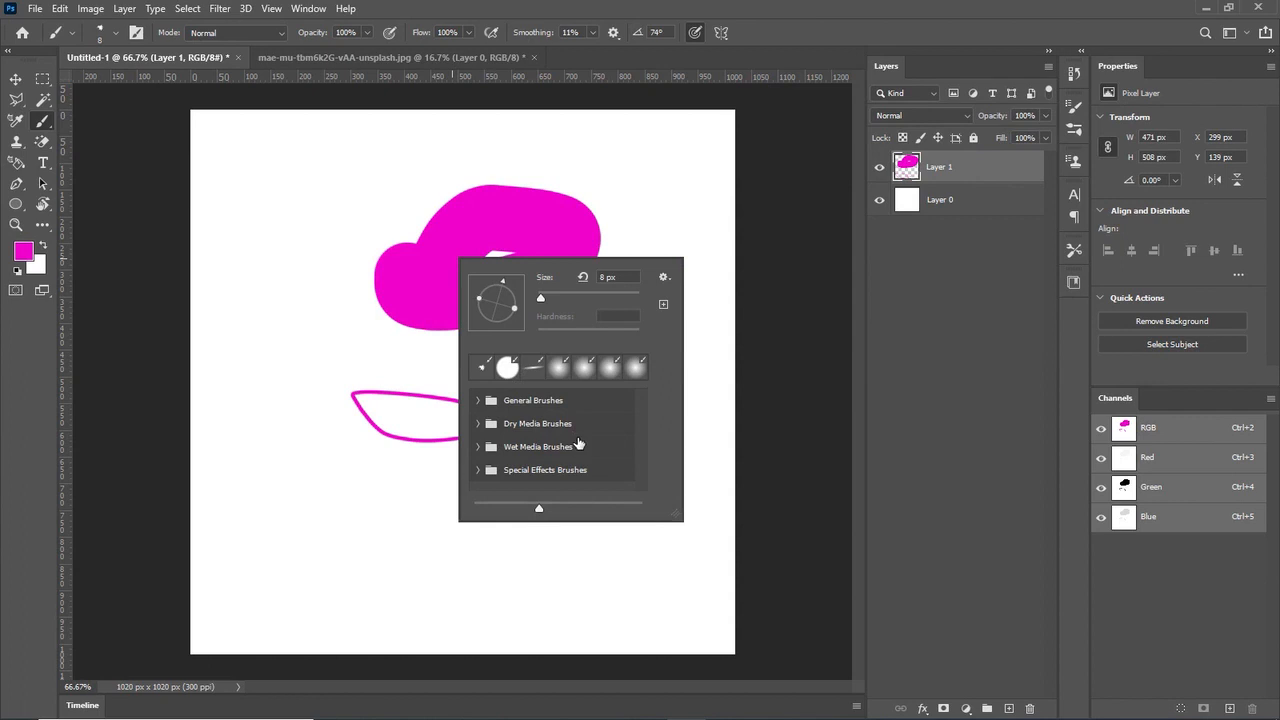
{"action": "left_click", "coordinate": [484, 430]}
{"action": "scroll", "coordinate": [557, 468], "scroll_direction": "down", "scroll_amount": 2}
{"action": "left_click", "coordinate": [566, 438]}
{"action": "mouse_move", "coordinate": [221, 181]}
{"action": "left_mouse_down"}
{"action": "mouse_move", "coordinate": [296, 210]}
{"action": "mouse_move", "coordinate": [294, 352]}
{"action": "mouse_move", "coordinate": [335, 433]}
{"action": "left_mouse_up"}
{"action": "left_click_drag", "start_coordinate": [364, 138], "coordinate": [364, 373]}
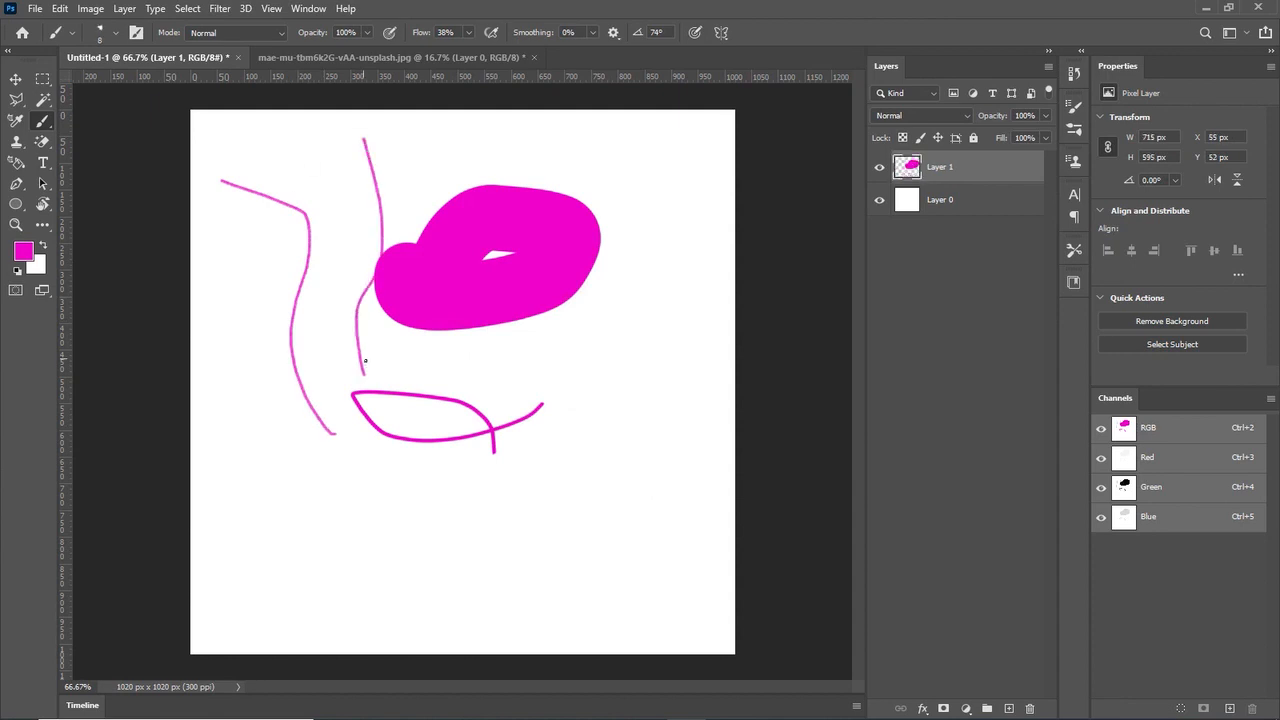
- Enlarge the pencil brush to 200 px and paint broad textured magenta strokes around the canvas
{"action": "key", "text": "bracketright"}
{"action": "key", "text": "bracketright"}
{"action": "key", "text": "bracketright"}
{"action": "key", "text": "bracketright"}
{"action": "key", "text": "bracketright"}
{"action": "key", "text": "bracketright"}
{"action": "key", "text": "bracketright"}
{"action": "key", "text": "bracketright"}
{"action": "key", "text": "bracketright"}
{"action": "key", "text": "bracketright"}
{"action": "key", "text": "bracketright"}
{"action": "key", "text": "bracketright"}
{"action": "mouse_move", "coordinate": [405, 412]}
{"action": "left_mouse_down"}
{"action": "mouse_move", "coordinate": [531, 480]}
{"action": "mouse_move", "coordinate": [634, 457]}
{"action": "mouse_move", "coordinate": [377, 588]}
{"action": "mouse_move", "coordinate": [334, 329]}
{"action": "mouse_move", "coordinate": [663, 263]}
{"action": "mouse_move", "coordinate": [700, 234]}
{"action": "mouse_move", "coordinate": [665, 300]}
{"action": "left_mouse_up"}
{"action": "left_click_drag", "start_coordinate": [697, 403], "coordinate": [586, 443]}
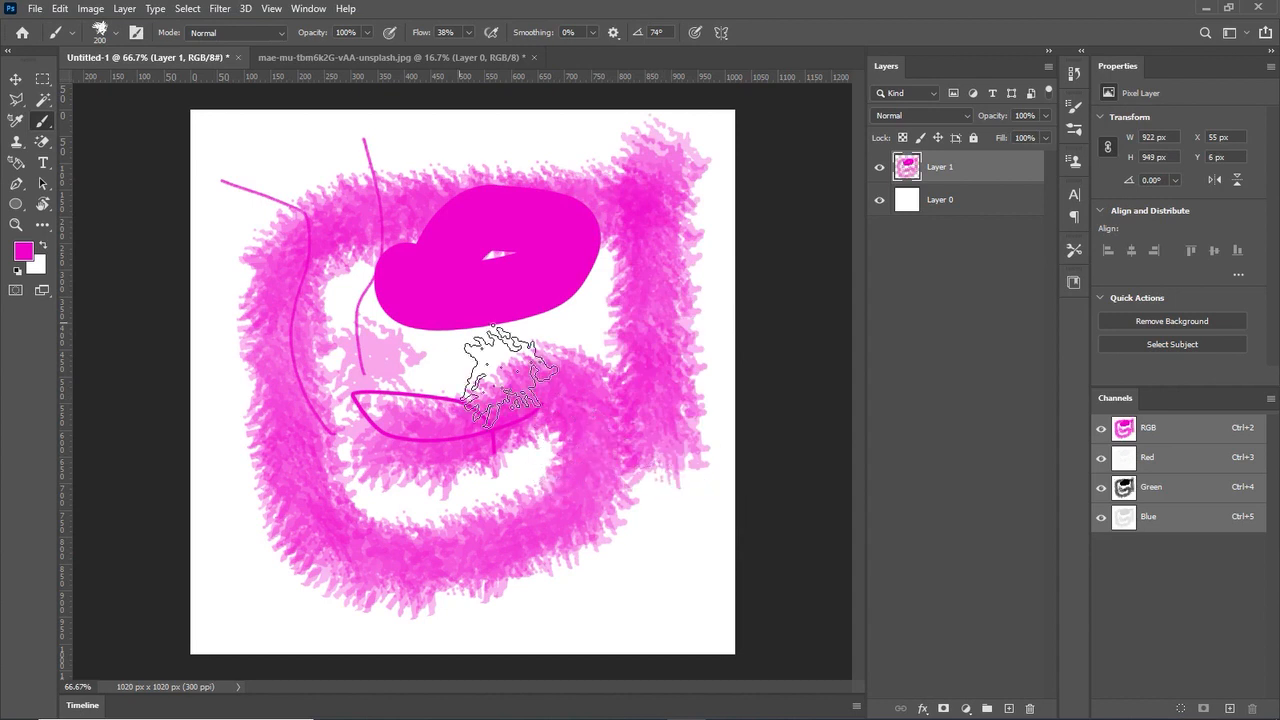
- Undo all the textured, pencil and solid magenta strokes back to an empty layer
{"action": "key", "text": "ctrl+z"}
{"action": "key", "text": "ctrl+z"}
{"action": "key", "text": "ctrl+z"}
{"action": "key", "text": "ctrl+z"}
{"action": "key", "text": "ctrl+z"}
{"action": "key", "text": "ctrl+z"}
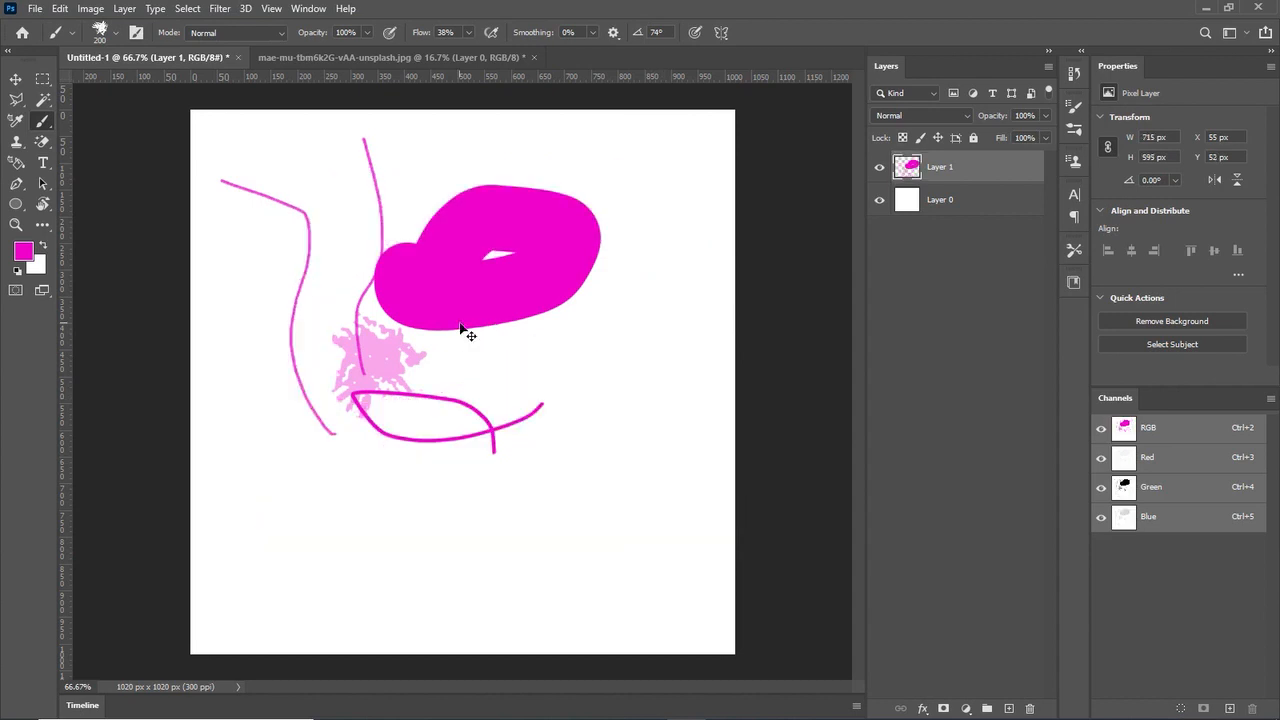
{"action": "key", "text": "ctrl+z"}
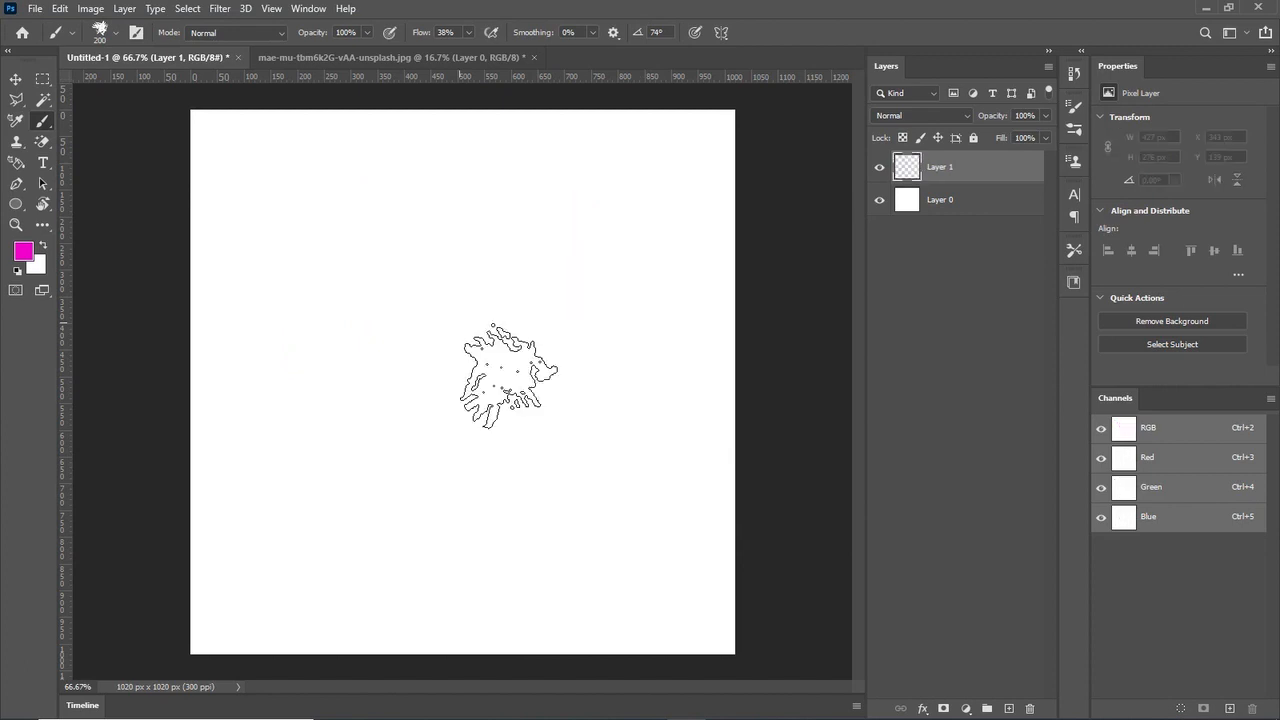
- Switch to the recently used hard round brush, paint a large magenta shape at 200 px, and delete that layer
{"action": "left_click", "coordinate": [115, 34]}
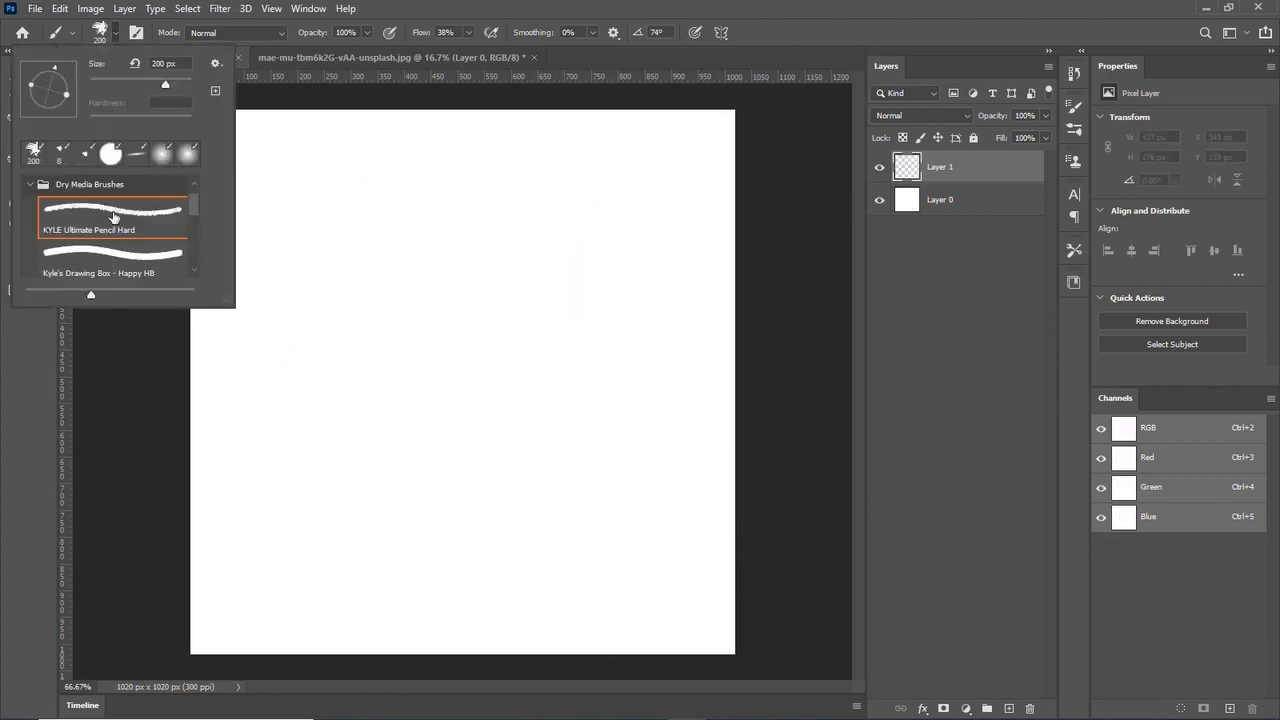
{"action": "left_click", "coordinate": [110, 153]}
{"action": "mouse_move", "coordinate": [395, 185]}
{"action": "left_mouse_down"}
{"action": "mouse_move", "coordinate": [383, 340]}
{"action": "mouse_move", "coordinate": [484, 240]}
{"action": "left_mouse_up"}
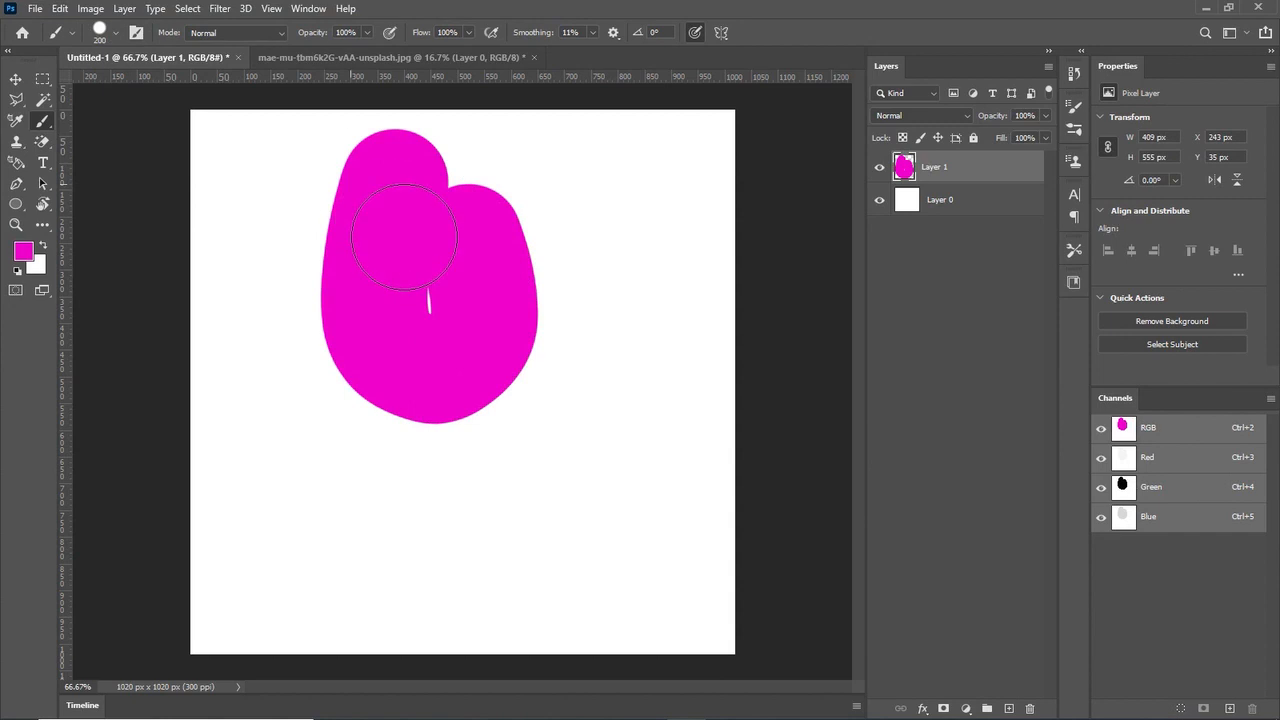
{"action": "key", "text": "Delete"}
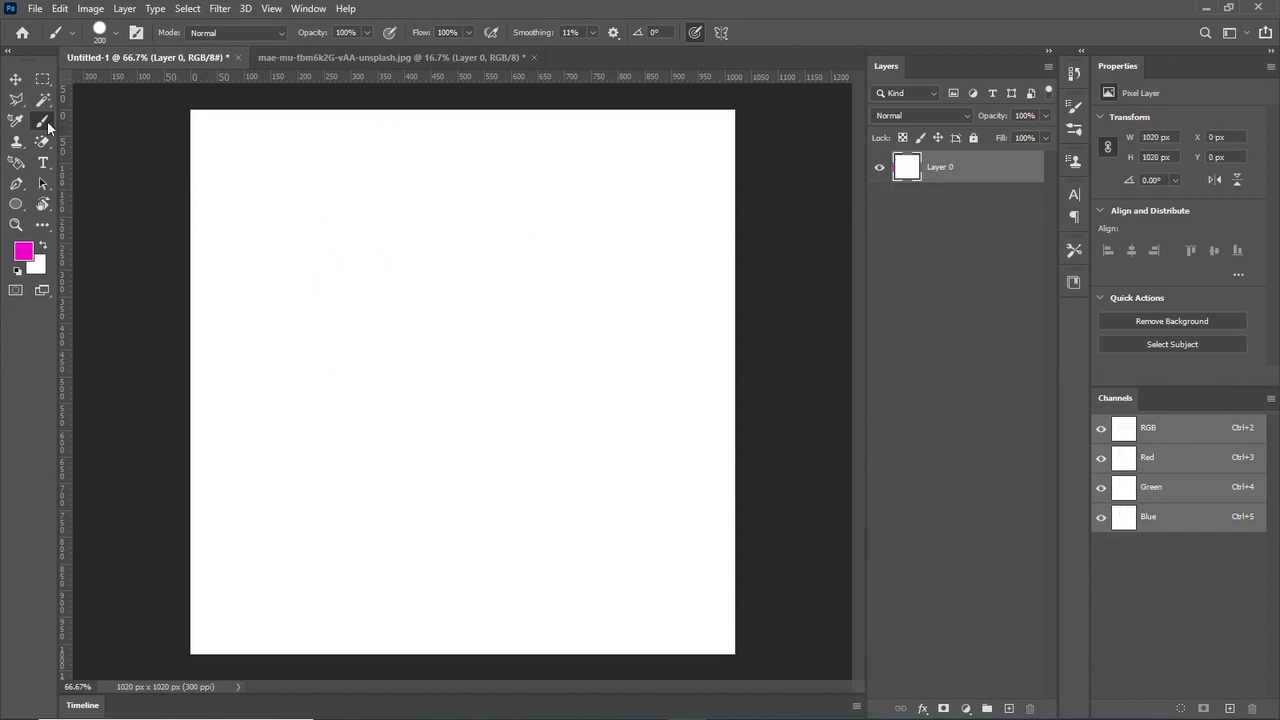
- Reduce the brush size to 125 px, try a few magenta strokes directly on Layer 0, and undo them
{"action": "key", "text": "bracketleft"}
{"action": "key", "text": "bracketleft"}
{"action": "key", "text": "bracketleft"}
{"action": "left_click_drag", "start_coordinate": [438, 242], "coordinate": [331, 370]}
{"action": "mouse_move", "coordinate": [303, 278]}
{"action": "left_mouse_down"}
{"action": "mouse_move", "coordinate": [350, 262]}
{"action": "mouse_move", "coordinate": [450, 348]}
{"action": "mouse_move", "coordinate": [453, 410]}
{"action": "left_mouse_up"}
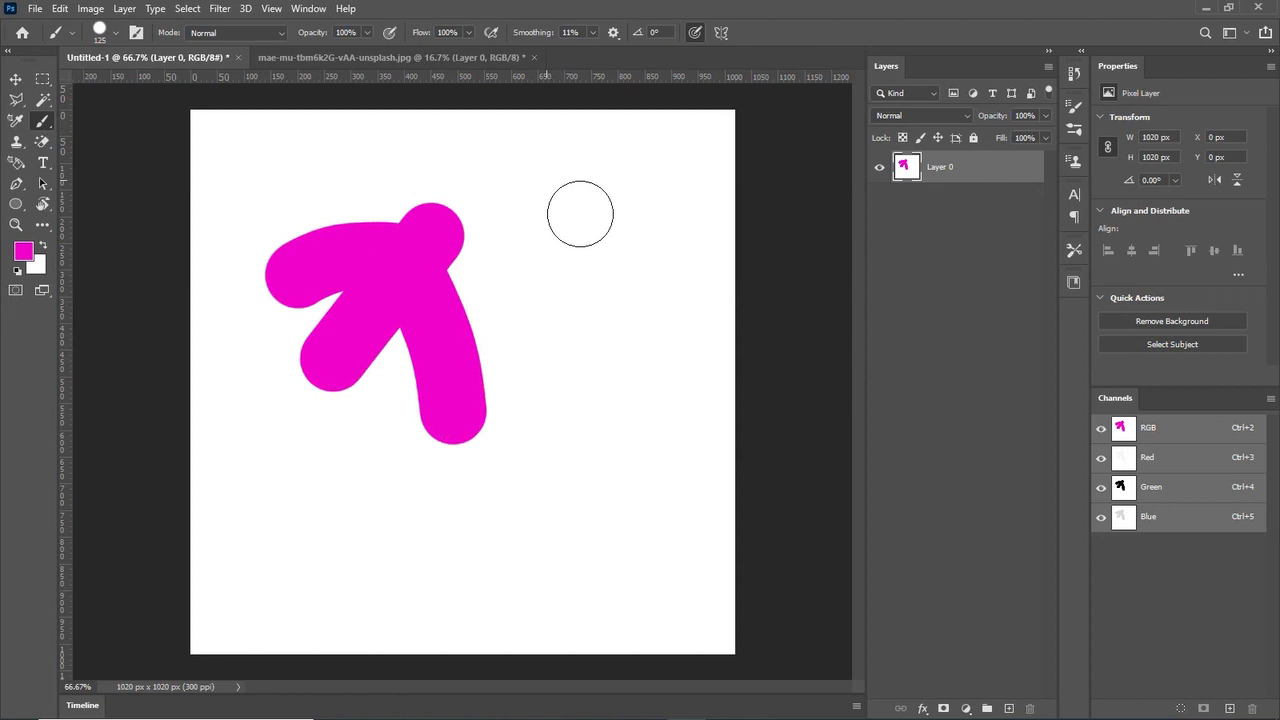
{"action": "key", "text": "ctrl+z"}
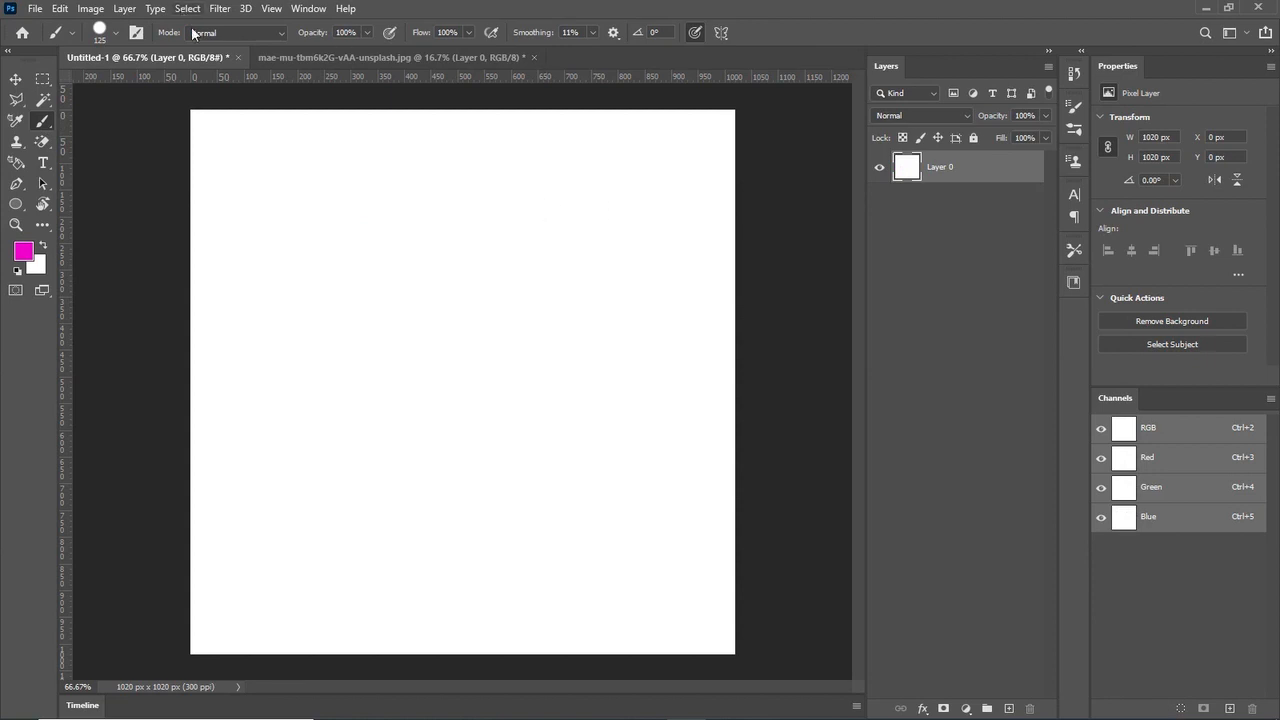
- Paint a magenta stroke in Normal mode, set the brush's blending mode to Dissolve, and paint three more hard-edged strokes
{"action": "mouse_move", "coordinate": [263, 217]}
{"action": "left_mouse_down"}
{"action": "mouse_move", "coordinate": [360, 257]}
{"action": "mouse_move", "coordinate": [383, 446]}
{"action": "mouse_move", "coordinate": [335, 410]}
{"action": "left_mouse_up"}
{"action": "left_click", "coordinate": [282, 32]}
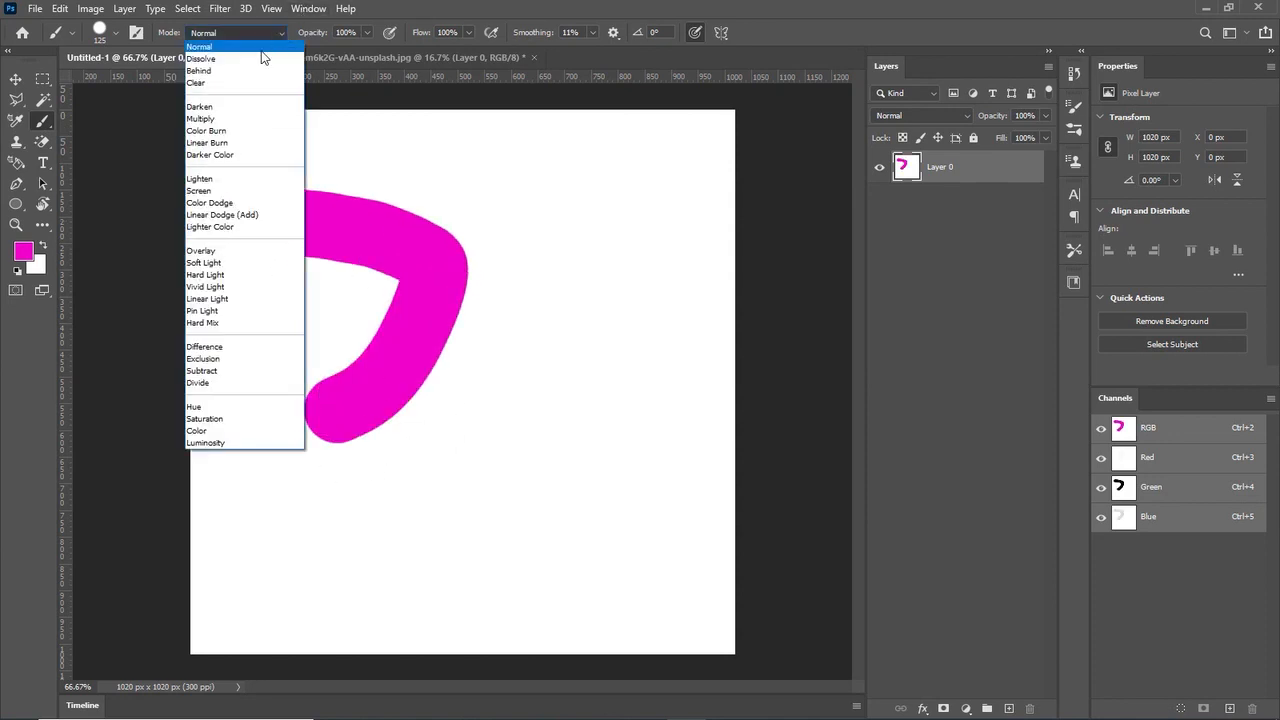
{"action": "left_click", "coordinate": [255, 64]}
{"action": "mouse_move", "coordinate": [418, 192]}
{"action": "left_mouse_down"}
{"action": "mouse_move", "coordinate": [608, 337]}
{"action": "mouse_move", "coordinate": [606, 420]}
{"action": "left_mouse_up"}
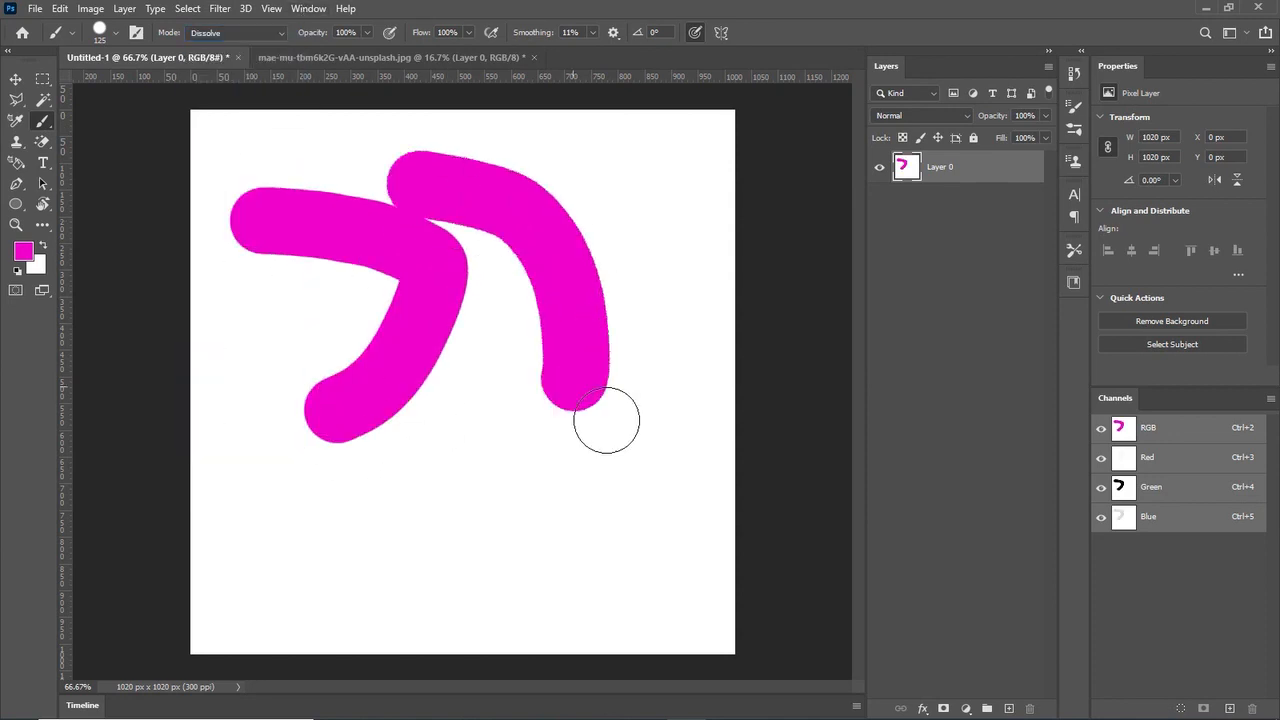
{"action": "left_click_drag", "start_coordinate": [604, 162], "coordinate": [628, 362]}
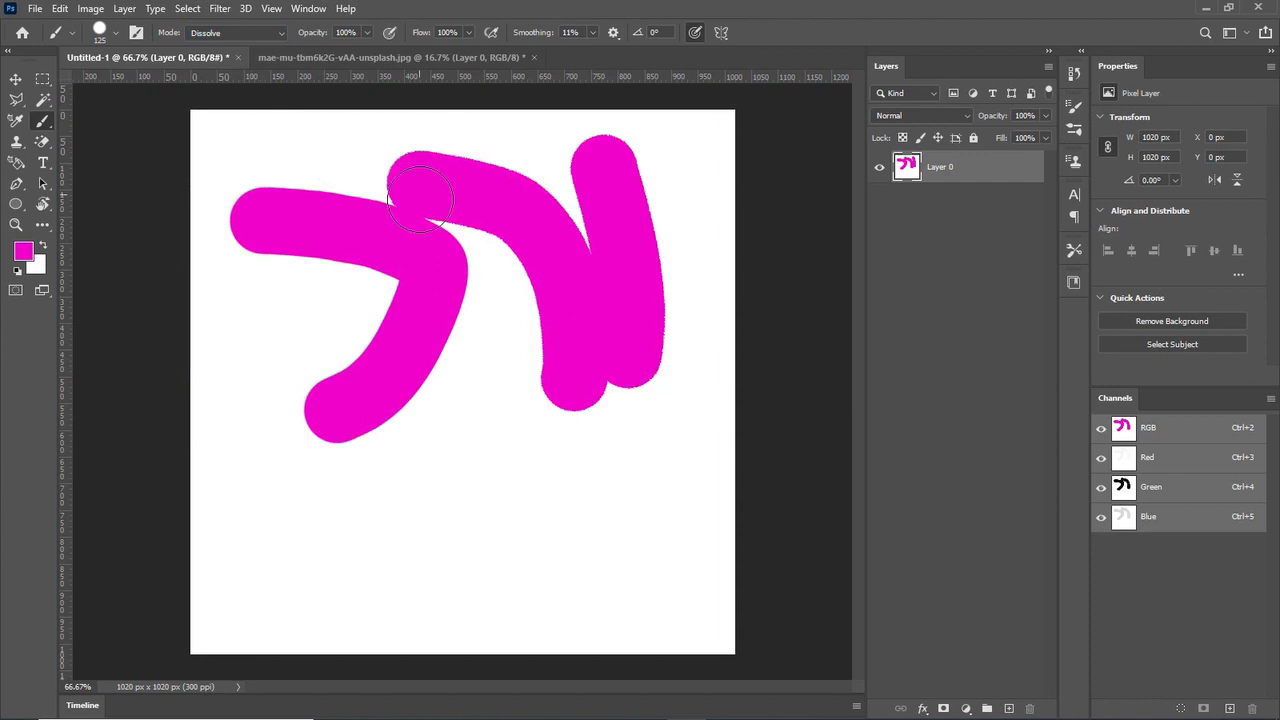
{"action": "left_click", "coordinate": [281, 33]}
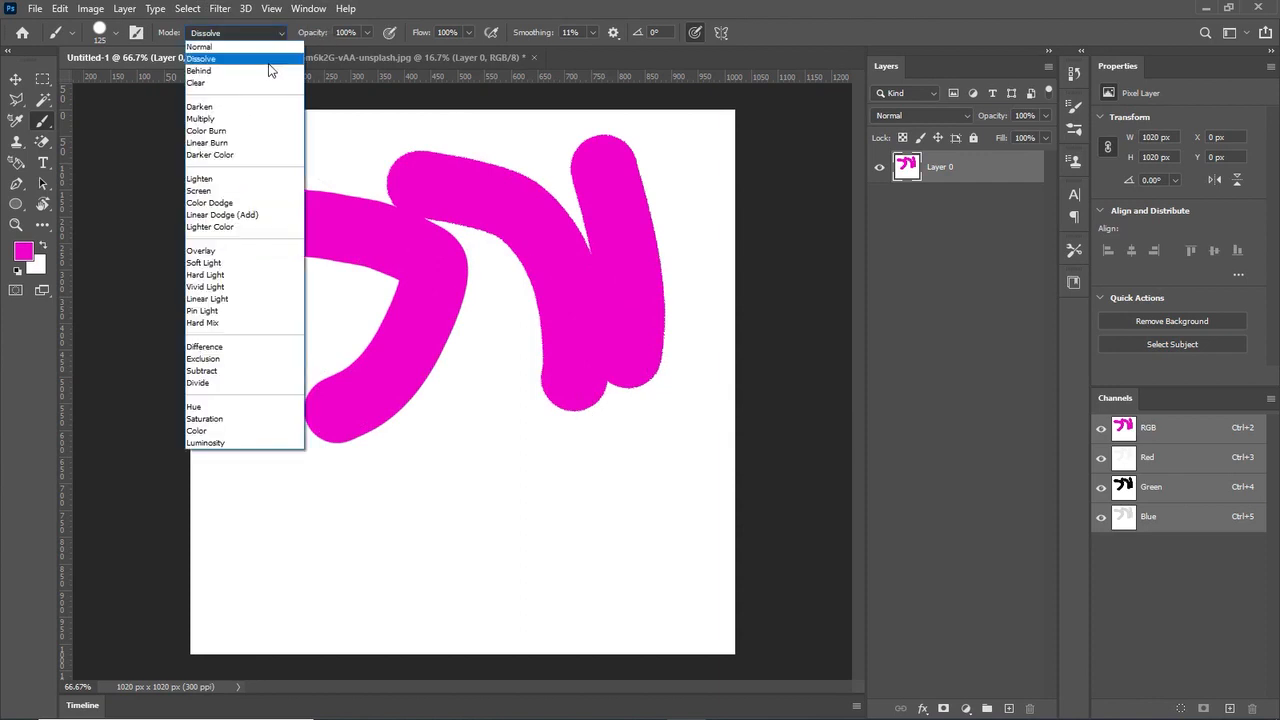
{"action": "left_click", "coordinate": [267, 62]}
{"action": "mouse_move", "coordinate": [286, 134]}
{"action": "left_mouse_down"}
{"action": "mouse_move", "coordinate": [357, 186]}
{"action": "mouse_move", "coordinate": [368, 172]}
{"action": "left_mouse_up"}
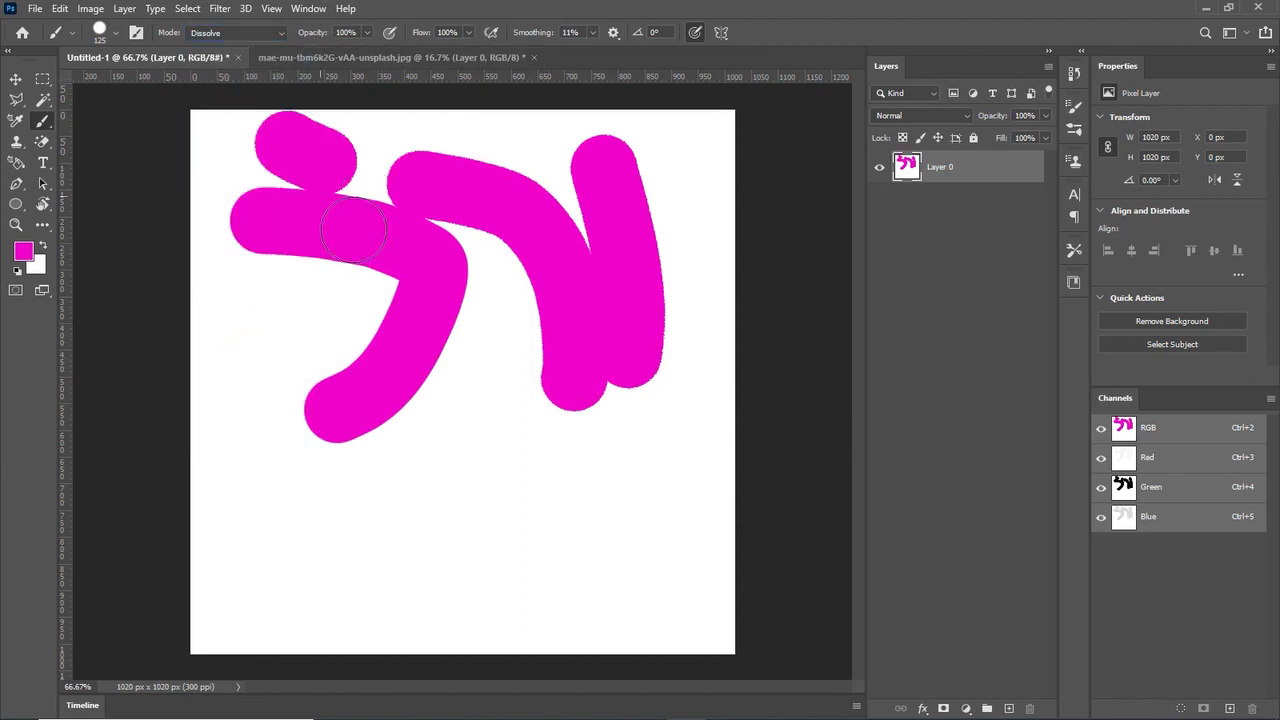
- Lower the Dissolve brush's hardness to 12% and paint grainy-edged magenta strokes at the canvas's top, left and lower areas
{"action": "right_click", "coordinate": [340, 210]}
{"action": "left_click_drag", "start_coordinate": [507, 273], "coordinate": [429, 273]}
{"action": "mouse_move", "coordinate": [460, 138]}
{"action": "left_mouse_down"}
{"action": "mouse_move", "coordinate": [485, 170]}
{"action": "mouse_move", "coordinate": [495, 270]}
{"action": "left_mouse_up"}
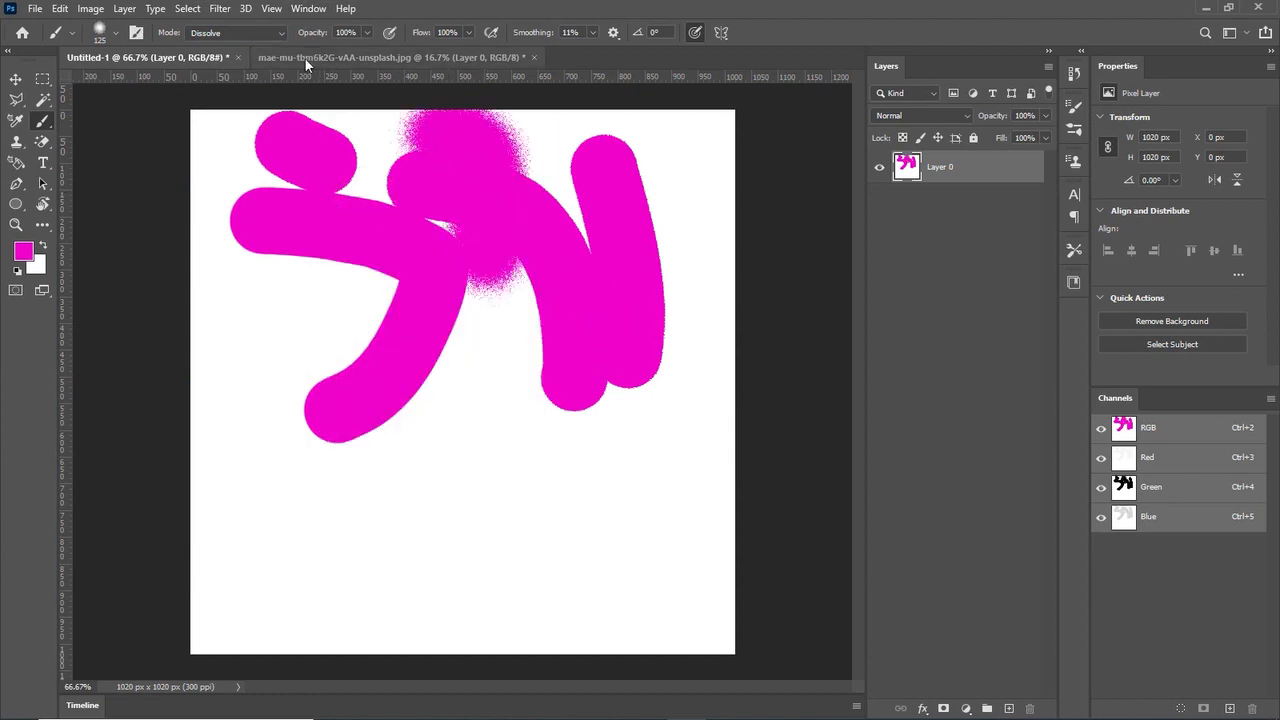
{"action": "right_click", "coordinate": [413, 318]}
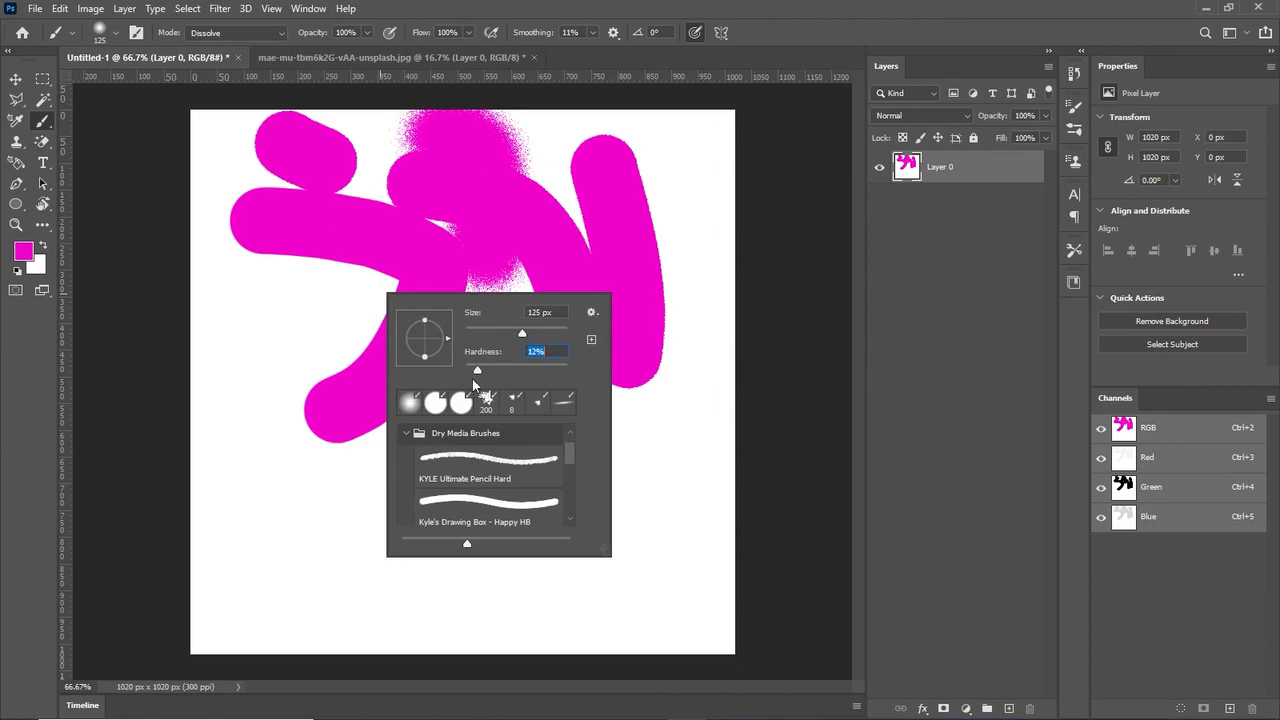
{"action": "mouse_move", "coordinate": [337, 509]}
{"action": "left_mouse_down"}
{"action": "mouse_move", "coordinate": [338, 548]}
{"action": "mouse_move", "coordinate": [368, 590]}
{"action": "mouse_move", "coordinate": [506, 589]}
{"action": "mouse_move", "coordinate": [528, 560]}
{"action": "mouse_move", "coordinate": [506, 509]}
{"action": "mouse_move", "coordinate": [470, 514]}
{"action": "mouse_move", "coordinate": [505, 468]}
{"action": "mouse_move", "coordinate": [593, 510]}
{"action": "mouse_move", "coordinate": [605, 592]}
{"action": "left_mouse_up"}
{"action": "mouse_move", "coordinate": [272, 312]}
{"action": "left_mouse_down"}
{"action": "mouse_move", "coordinate": [306, 486]}
{"action": "mouse_move", "coordinate": [278, 505]}
{"action": "left_mouse_up"}
- Set the brush's blending mode to Behind
{"action": "left_click", "coordinate": [284, 31]}
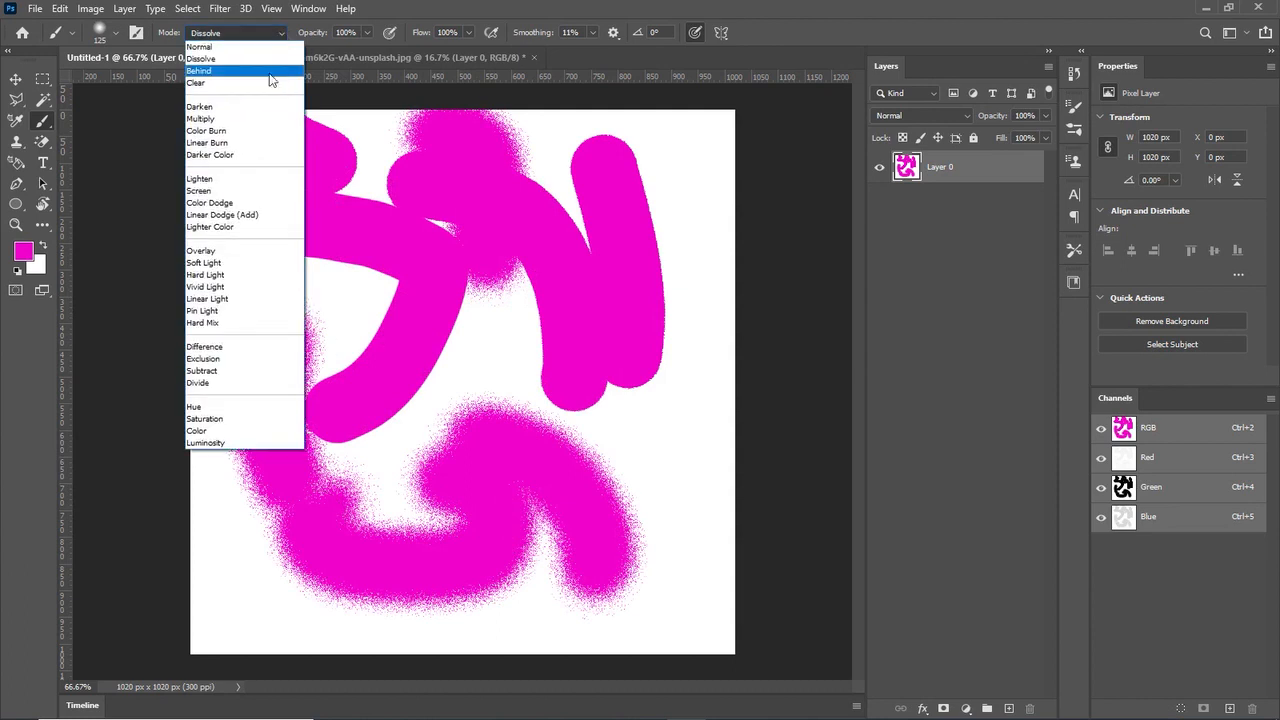
{"action": "left_click", "coordinate": [268, 70]}
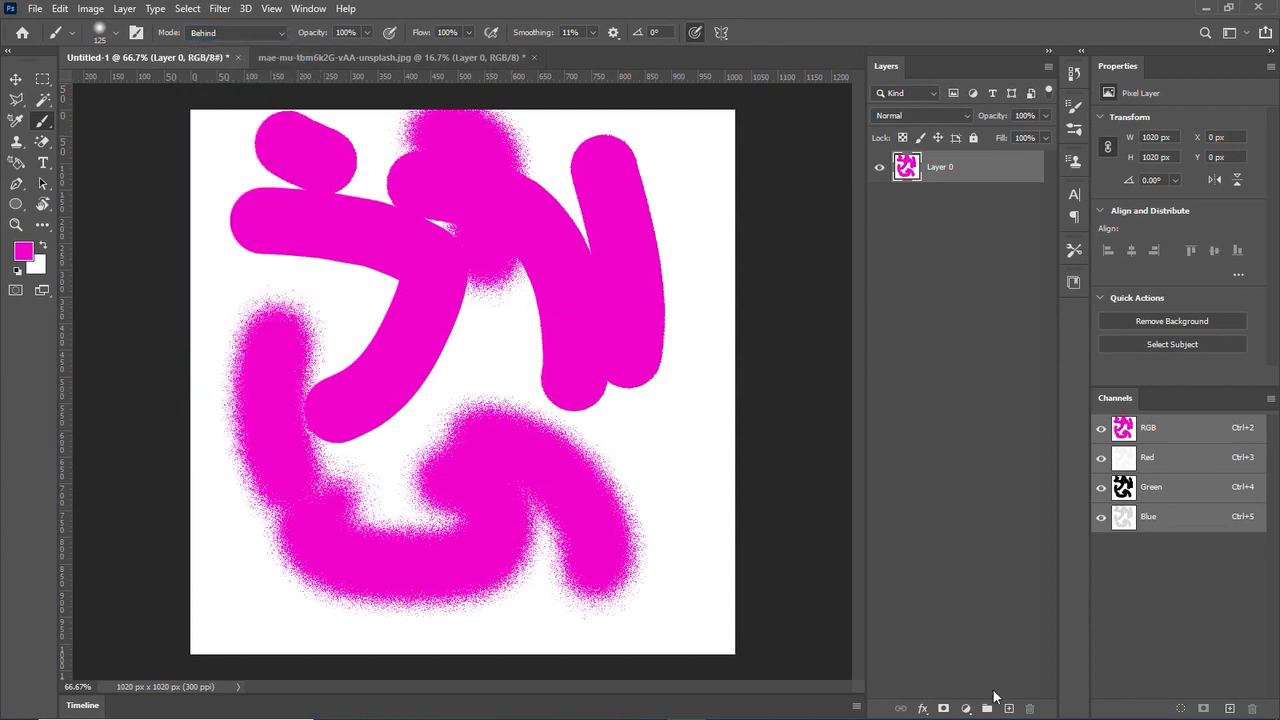
- Add a new layer, paint soft magenta strokes on it in Behind mode, and select Layer 0
{"action": "left_click", "coordinate": [1009, 708]}
{"action": "mouse_move", "coordinate": [657, 360]}
{"action": "left_mouse_down"}
{"action": "mouse_move", "coordinate": [552, 385]}
{"action": "mouse_move", "coordinate": [600, 455]}
{"action": "left_mouse_up"}
{"action": "left_click", "coordinate": [920, 203]}
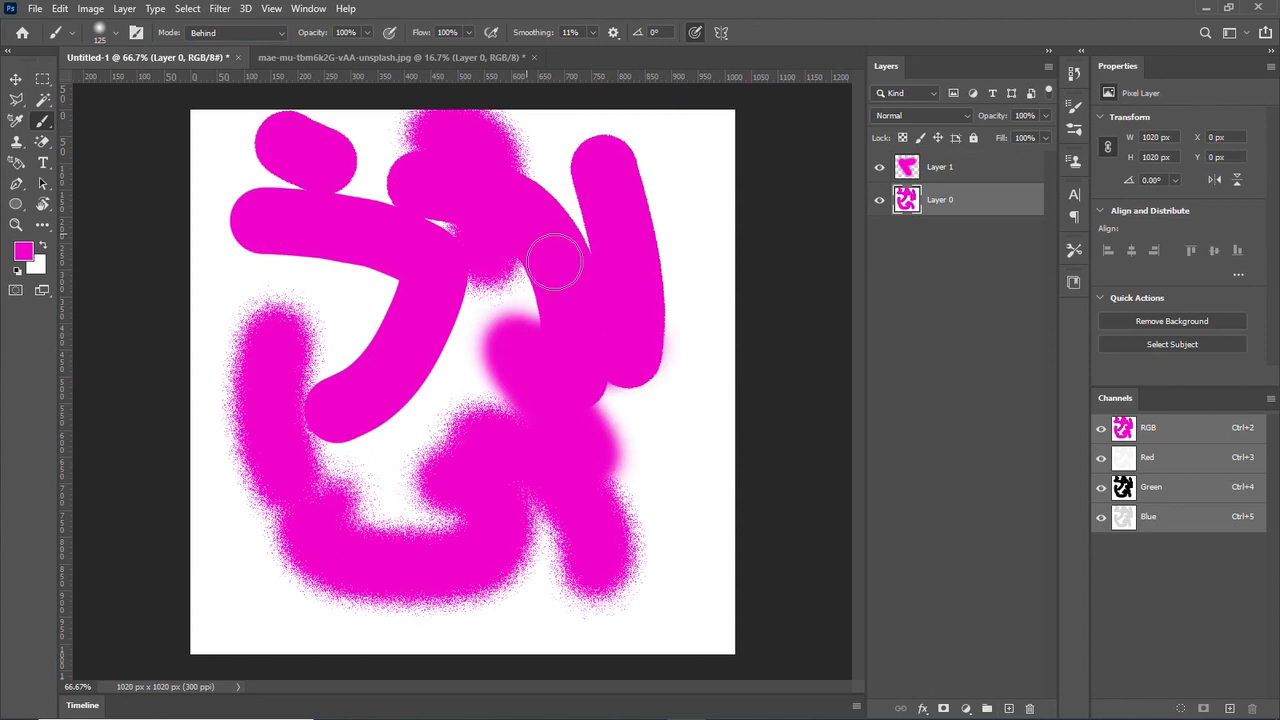
- Undo the added layer and all magenta strokes back to a blank white canvas
{"action": "key", "text": "z"}
{"action": "key", "text": "ctrl+z"}
{"action": "key", "text": "ctrl+z"}
{"action": "key", "text": "ctrl+z"}
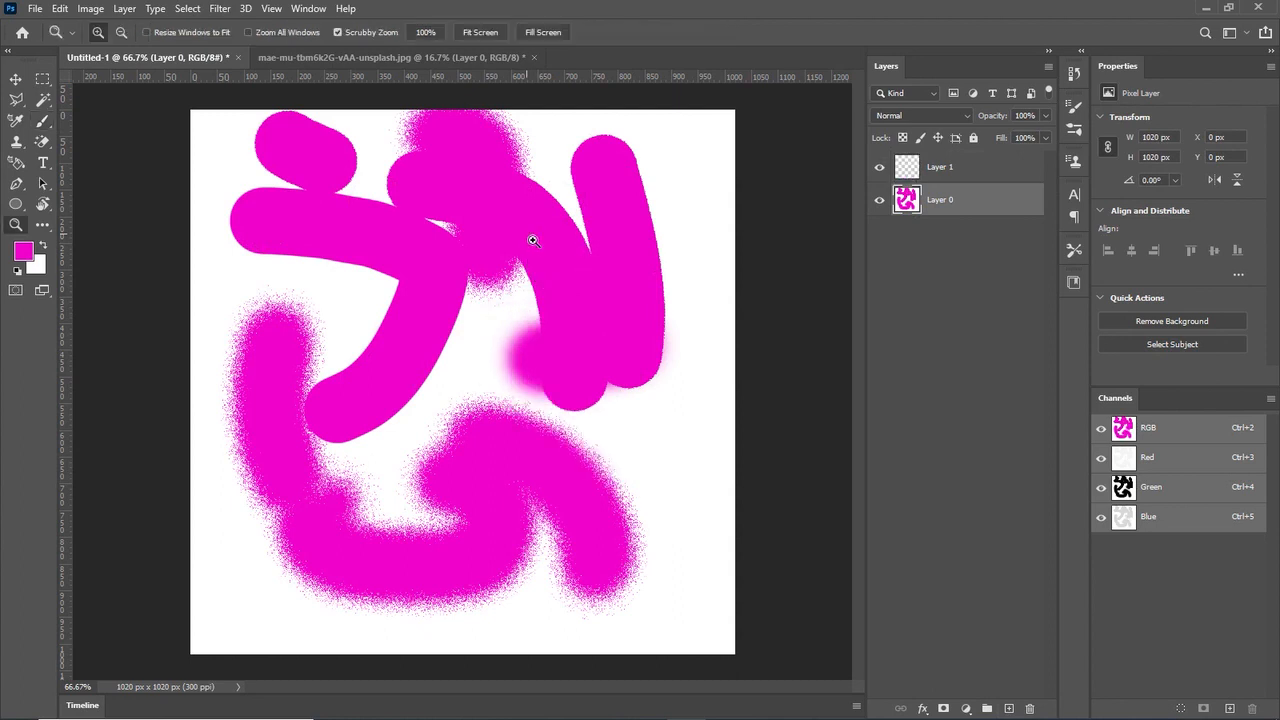
{"action": "key", "text": "ctrl+z"}
{"action": "key", "text": "ctrl+z"}
{"action": "key", "text": "ctrl+z"}
{"action": "key", "text": "ctrl+z"}
{"action": "key", "text": "ctrl+z"}
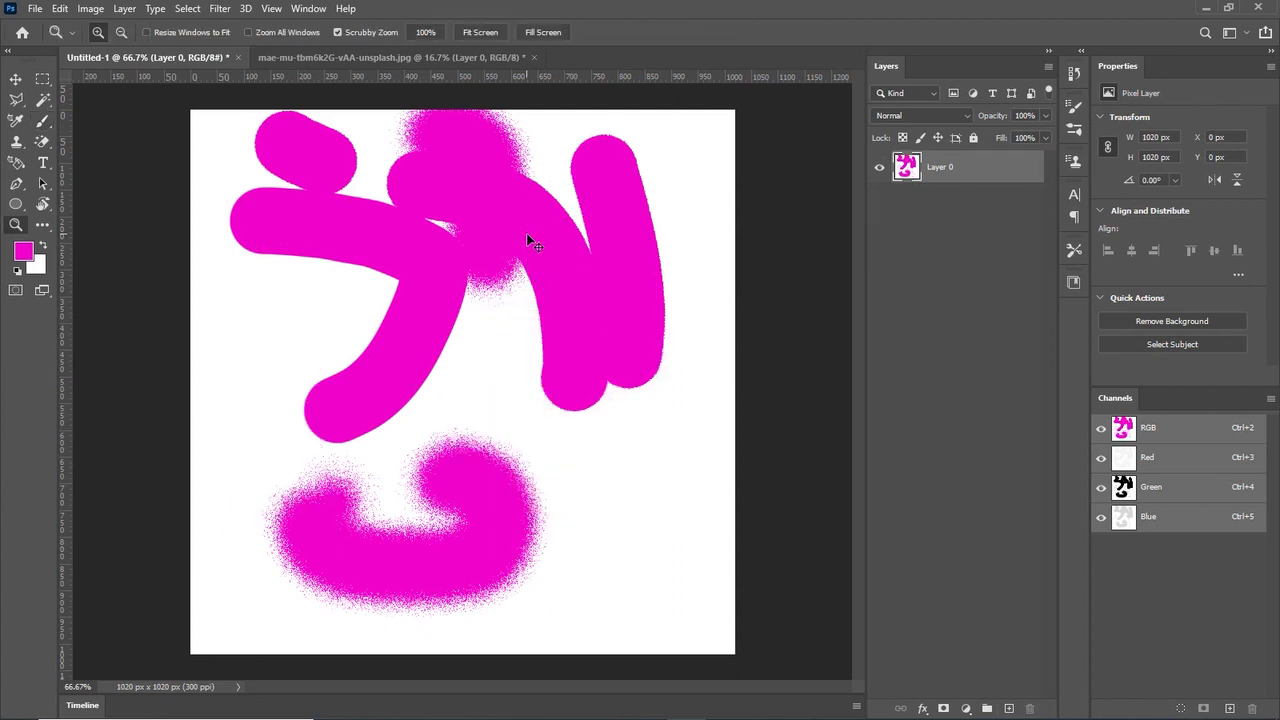
{"action": "key", "text": "ctrl+z"}
{"action": "key", "text": "ctrl+z"}
{"action": "key", "text": "ctrl+z"}
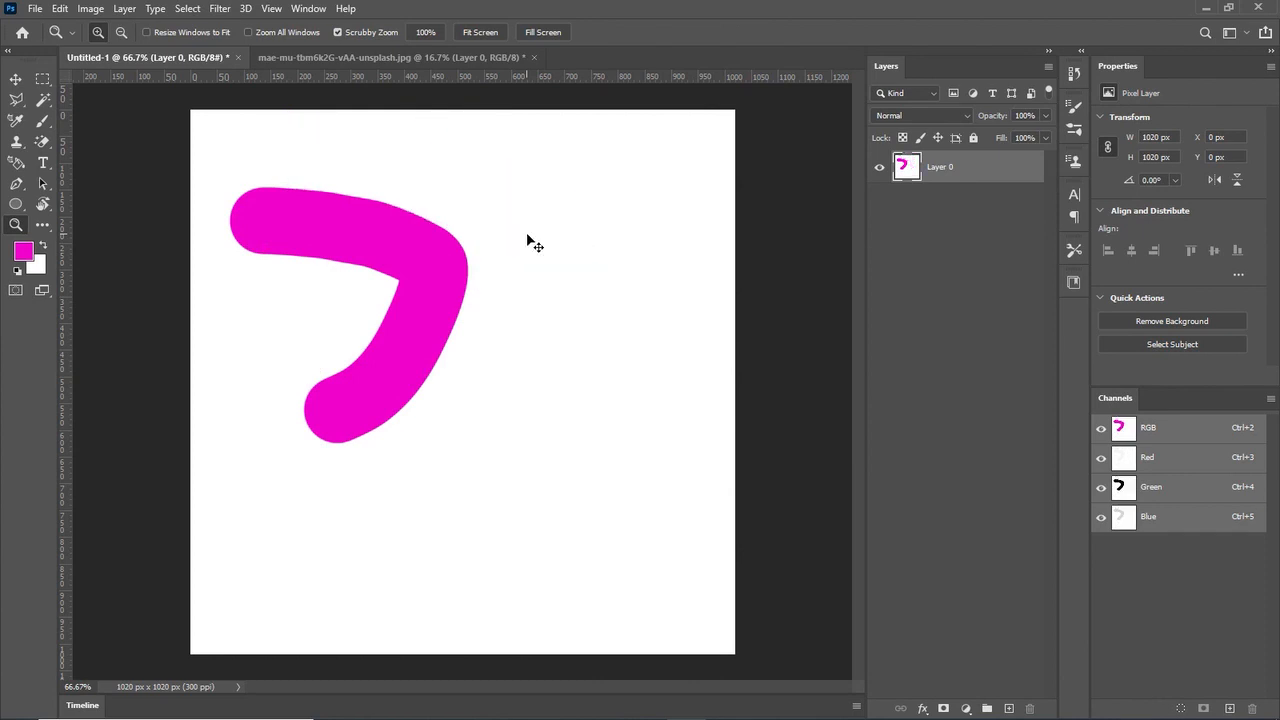
- Add a new layer and paint soft magenta strokes in the canvas's upper half with the brush in Lighten mode
{"action": "left_click", "coordinate": [1009, 708]}
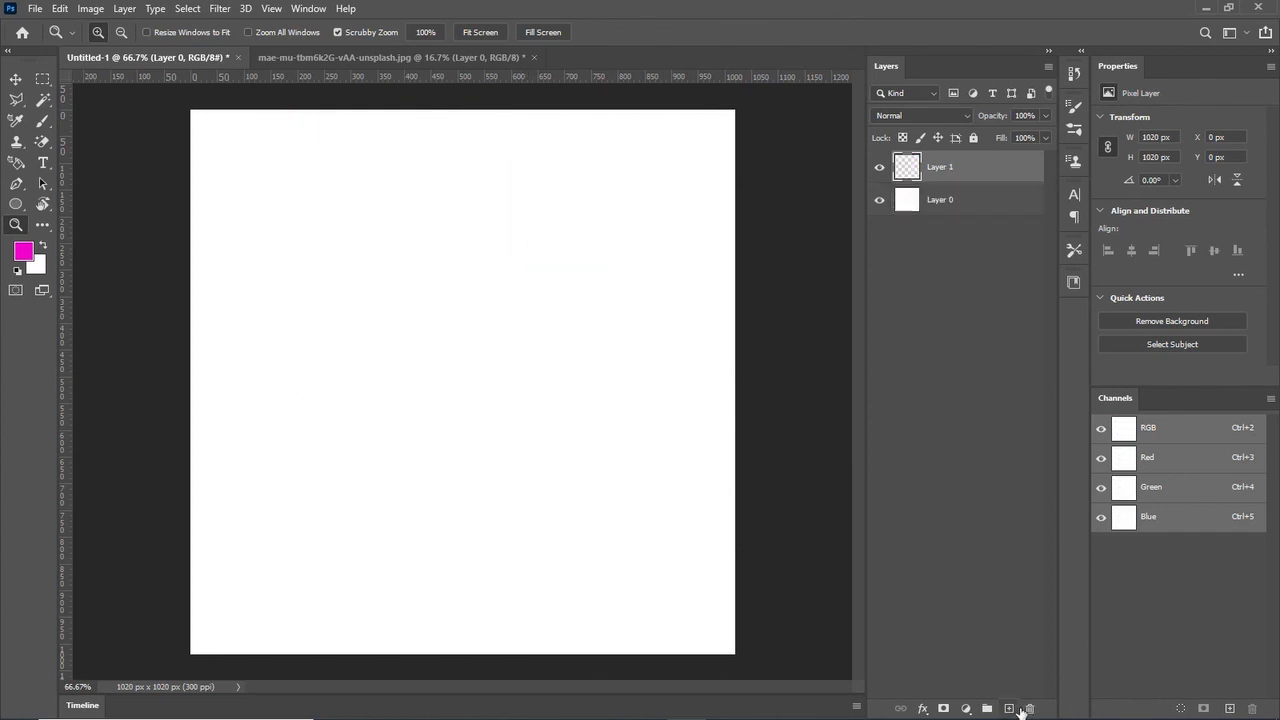
{"action": "left_click", "coordinate": [41, 126]}
{"action": "left_click", "coordinate": [283, 34]}
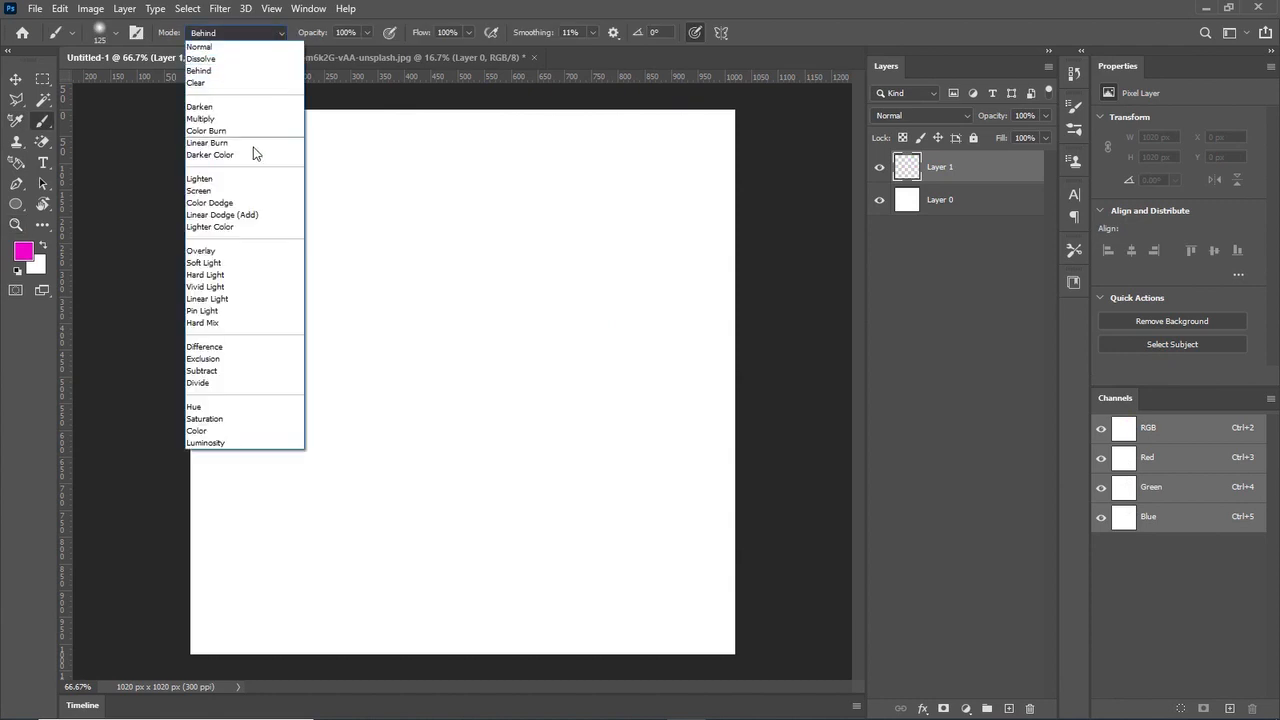
{"action": "left_click", "coordinate": [250, 179]}
{"action": "mouse_move", "coordinate": [298, 190]}
{"action": "left_mouse_down"}
{"action": "mouse_move", "coordinate": [369, 243]}
{"action": "mouse_move", "coordinate": [466, 234]}
{"action": "mouse_move", "coordinate": [450, 200]}
{"action": "mouse_move", "coordinate": [369, 386]}
{"action": "mouse_move", "coordinate": [611, 303]}
{"action": "mouse_move", "coordinate": [586, 206]}
{"action": "mouse_move", "coordinate": [520, 342]}
{"action": "mouse_move", "coordinate": [466, 290]}
{"action": "left_mouse_up"}
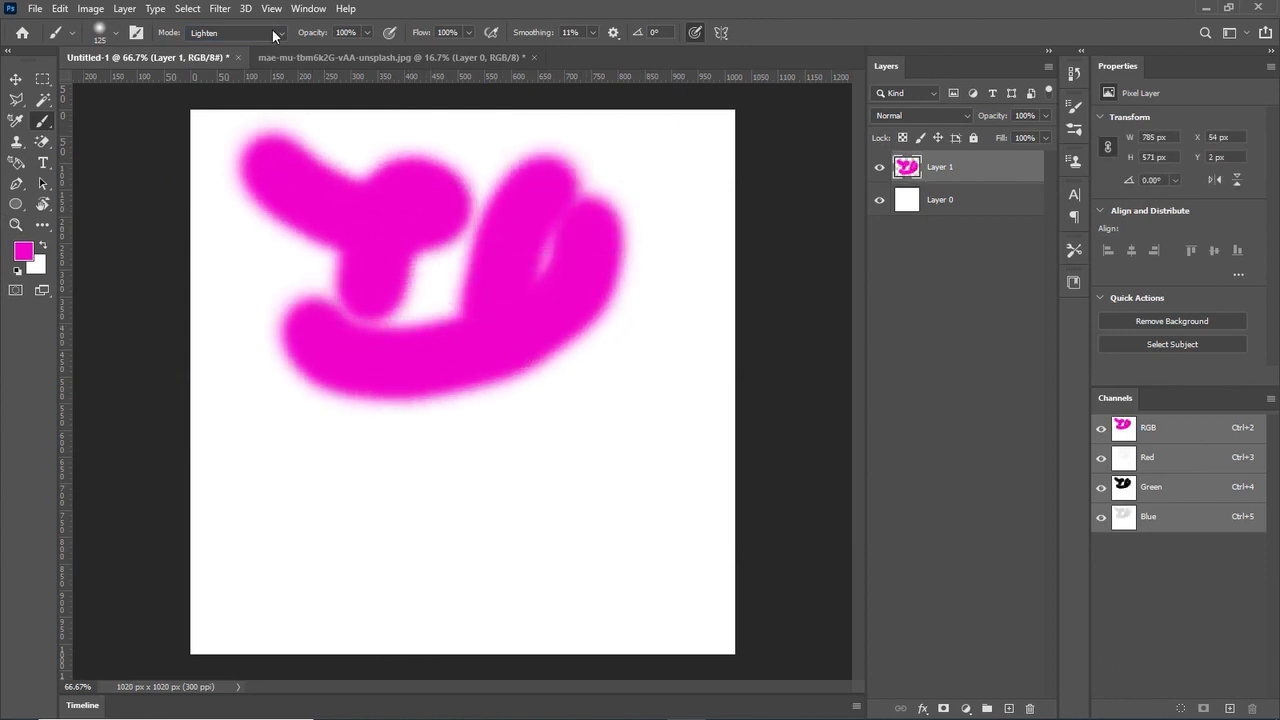
- Set the brush's blending mode to Darken and paint more magenta strokes along the canvas's lower half and right side
{"action": "left_click", "coordinate": [273, 32]}
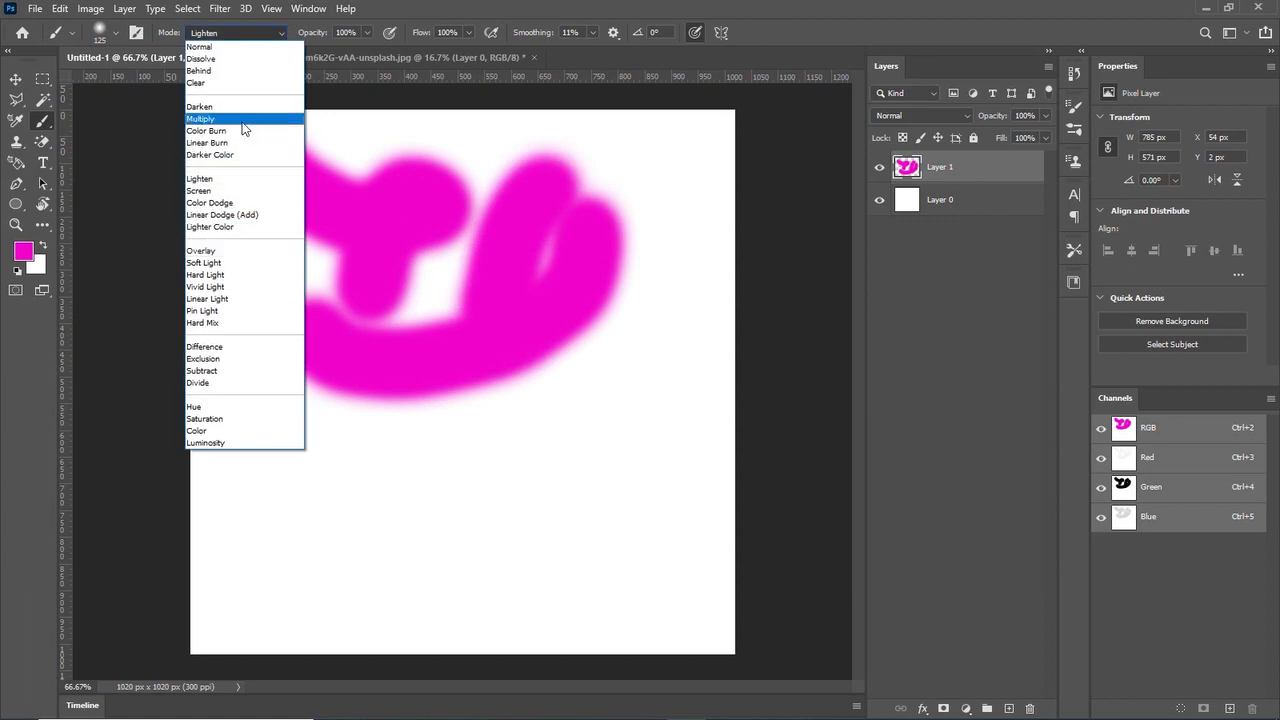
{"action": "left_click", "coordinate": [240, 106]}
{"action": "left_click_drag", "start_coordinate": [300, 440], "coordinate": [358, 478]}
{"action": "mouse_move", "coordinate": [432, 500]}
{"action": "left_mouse_down"}
{"action": "mouse_move", "coordinate": [637, 449]}
{"action": "mouse_move", "coordinate": [640, 432]}
{"action": "left_mouse_up"}
{"action": "mouse_move", "coordinate": [665, 295]}
{"action": "left_mouse_down"}
{"action": "mouse_move", "coordinate": [680, 463]}
{"action": "mouse_move", "coordinate": [658, 582]}
{"action": "mouse_move", "coordinate": [636, 546]}
{"action": "left_mouse_up"}
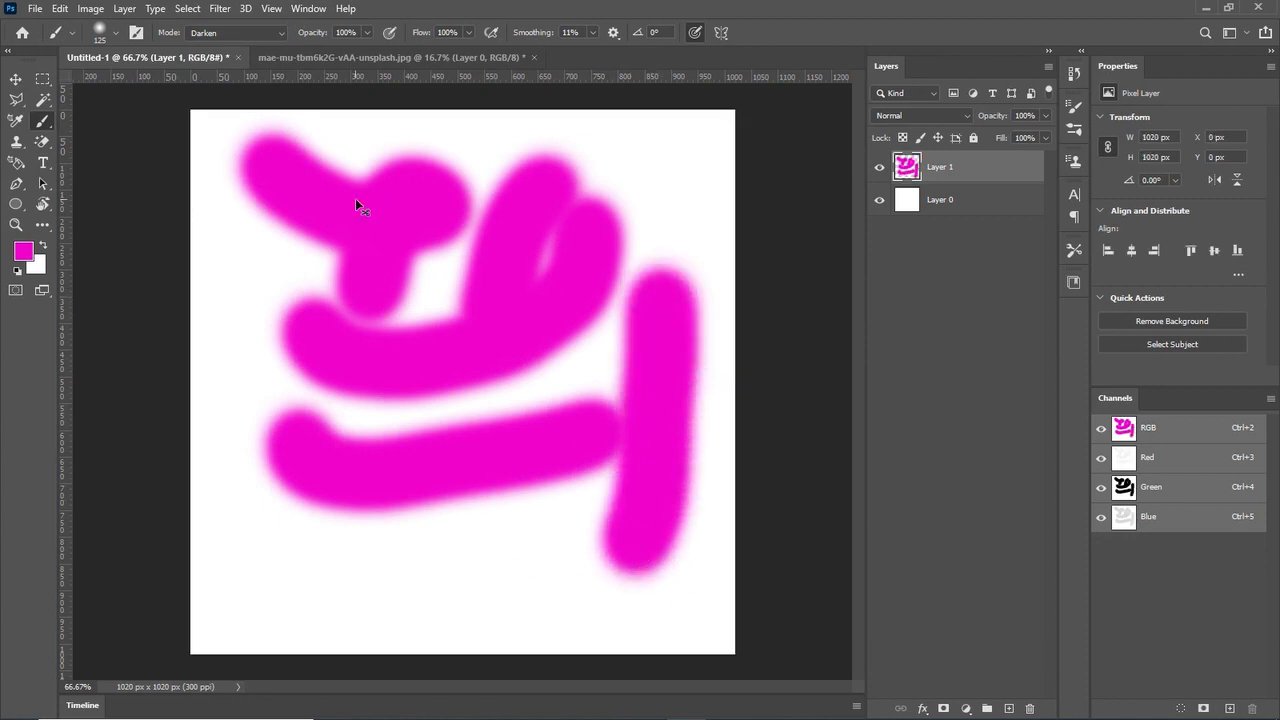
- Undo the Lighten and Darken strokes and their layer, and try a single stroke on Layer 0 before undoing it
{"action": "key", "text": "ctrl+z"}
{"action": "key", "text": "ctrl+z"}
{"action": "key", "text": "ctrl+z"}
{"action": "key", "text": "ctrl+z"}
{"action": "key", "text": "ctrl+z"}
{"action": "key", "text": "ctrl+z"}
{"action": "key", "text": "ctrl+z"}
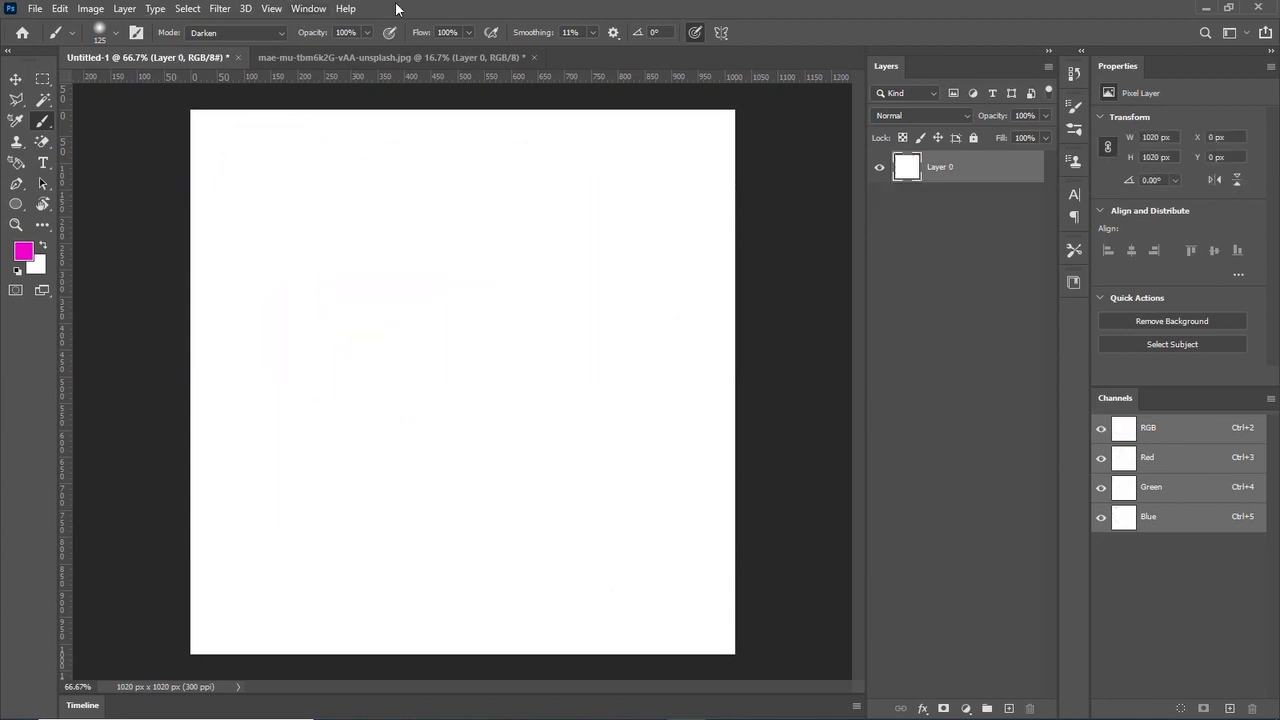
{"action": "mouse_move", "coordinate": [290, 212]}
{"action": "left_mouse_down"}
{"action": "mouse_move", "coordinate": [557, 274]}
{"action": "mouse_move", "coordinate": [386, 423]}
{"action": "mouse_move", "coordinate": [429, 320]}
{"action": "mouse_move", "coordinate": [453, 333]}
{"action": "mouse_move", "coordinate": [455, 308]}
{"action": "mouse_move", "coordinate": [426, 289]}
{"action": "left_mouse_up"}
{"action": "key", "text": "ctrl+z"}
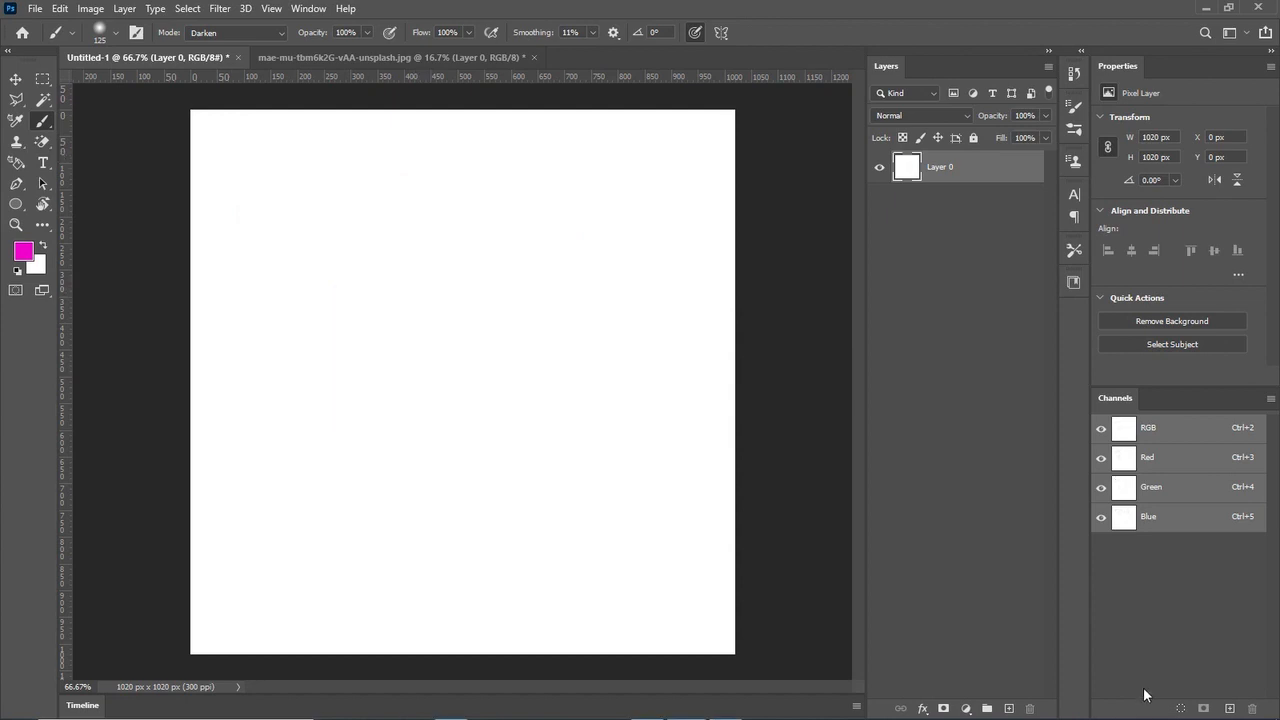
- Add a new layer and paint a large soft magenta blob in the canvas's upper half
{"action": "left_click", "coordinate": [1012, 709]}
{"action": "mouse_move", "coordinate": [336, 222]}
{"action": "left_mouse_down"}
{"action": "mouse_move", "coordinate": [521, 270]}
{"action": "mouse_move", "coordinate": [522, 304]}
{"action": "left_mouse_up"}
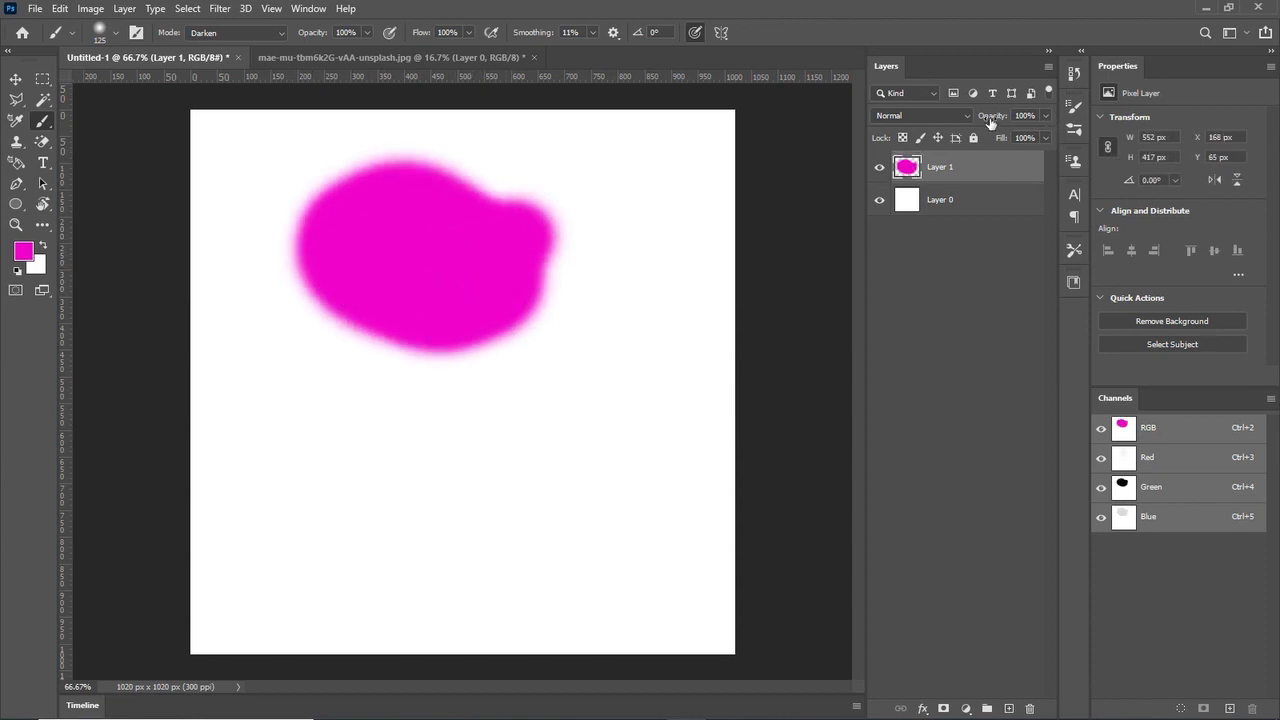
- Try lower opacity values on Layer 1, return its opacity to 100%, and undo the magenta blob
{"action": "left_click", "coordinate": [1043, 117]}
{"action": "left_click_drag", "start_coordinate": [1022, 136], "coordinate": [1052, 163]}
{"action": "left_click_drag", "start_coordinate": [1017, 138], "coordinate": [1052, 149]}
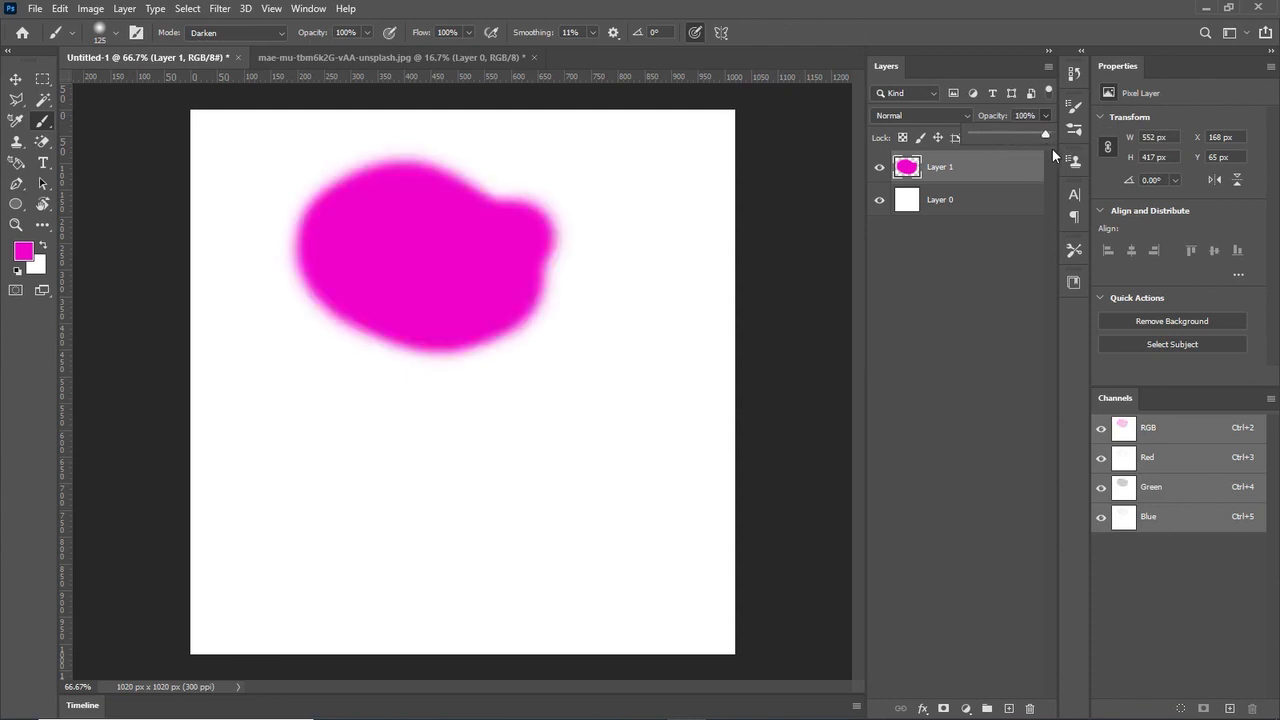
{"action": "left_click", "coordinate": [399, 314]}
{"action": "key", "text": "ctrl+z"}
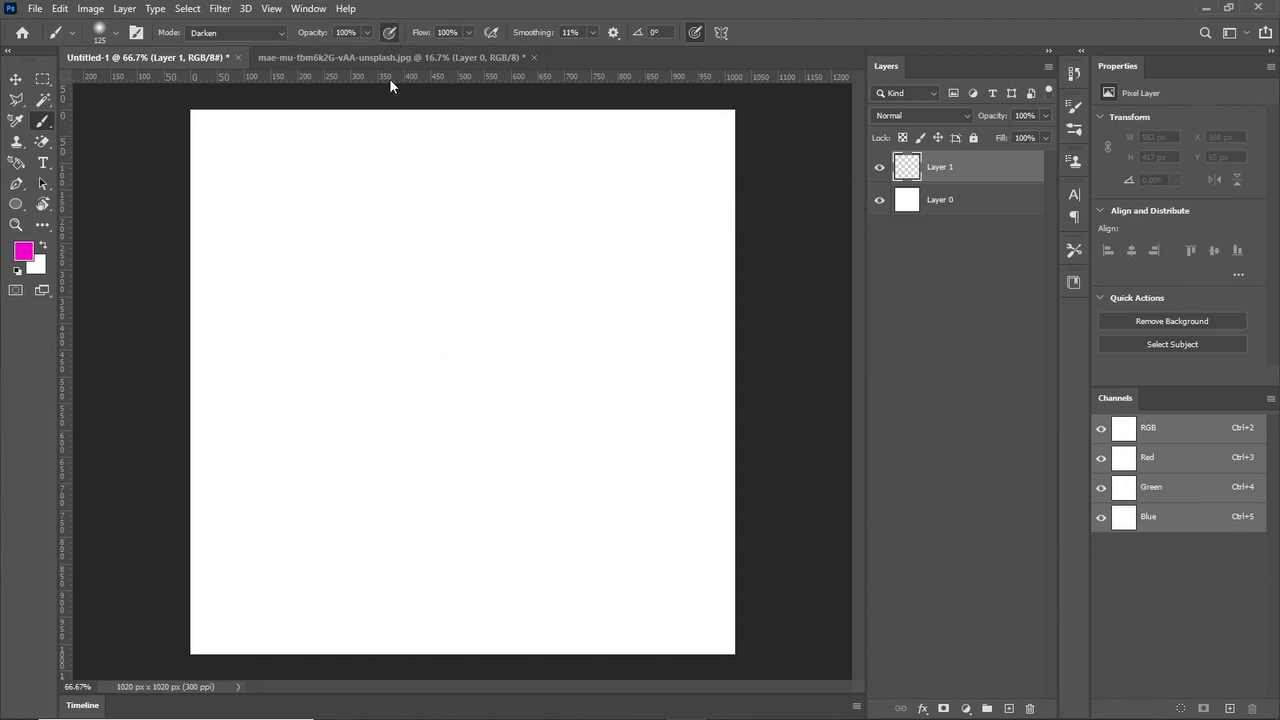
- Lower the brush's flow to 40%, try several magenta strokes across Layer 1, and undo them all
{"action": "left_click_drag", "start_coordinate": [376, 176], "coordinate": [420, 222]}
{"action": "left_click", "coordinate": [468, 32]}
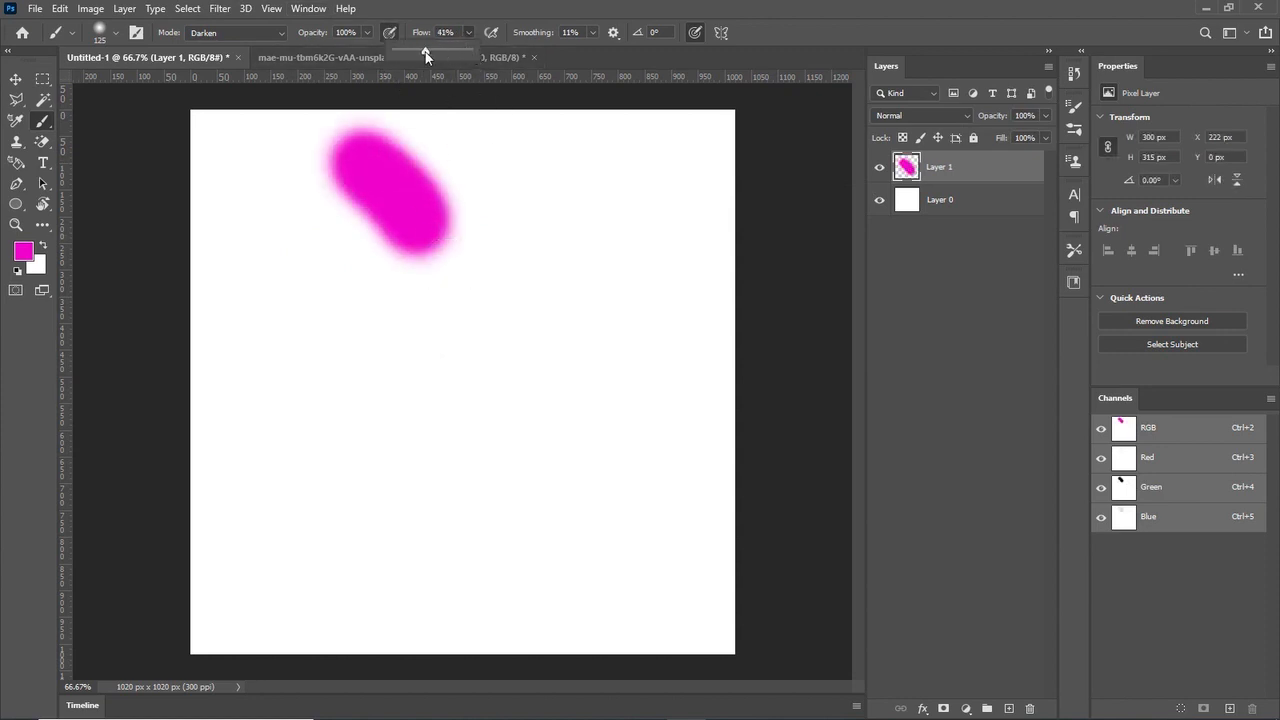
{"action": "mouse_move", "coordinate": [500, 148]}
{"action": "left_mouse_down"}
{"action": "mouse_move", "coordinate": [543, 203]}
{"action": "mouse_move", "coordinate": [574, 311]}
{"action": "mouse_move", "coordinate": [545, 345]}
{"action": "left_mouse_up"}
{"action": "left_click_drag", "start_coordinate": [370, 332], "coordinate": [410, 340]}
{"action": "mouse_move", "coordinate": [300, 295]}
{"action": "left_mouse_down"}
{"action": "mouse_move", "coordinate": [466, 446]}
{"action": "mouse_move", "coordinate": [534, 451]}
{"action": "mouse_move", "coordinate": [394, 509]}
{"action": "mouse_move", "coordinate": [364, 466]}
{"action": "left_mouse_up"}
{"action": "mouse_move", "coordinate": [508, 446]}
{"action": "left_mouse_down"}
{"action": "mouse_move", "coordinate": [633, 453]}
{"action": "mouse_move", "coordinate": [590, 458]}
{"action": "left_mouse_up"}
{"action": "key", "text": "ctrl+z"}
{"action": "key", "text": "ctrl+z"}
{"action": "key", "text": "ctrl+z"}
{"action": "key", "text": "ctrl+z"}
{"action": "key", "text": "ctrl+z"}
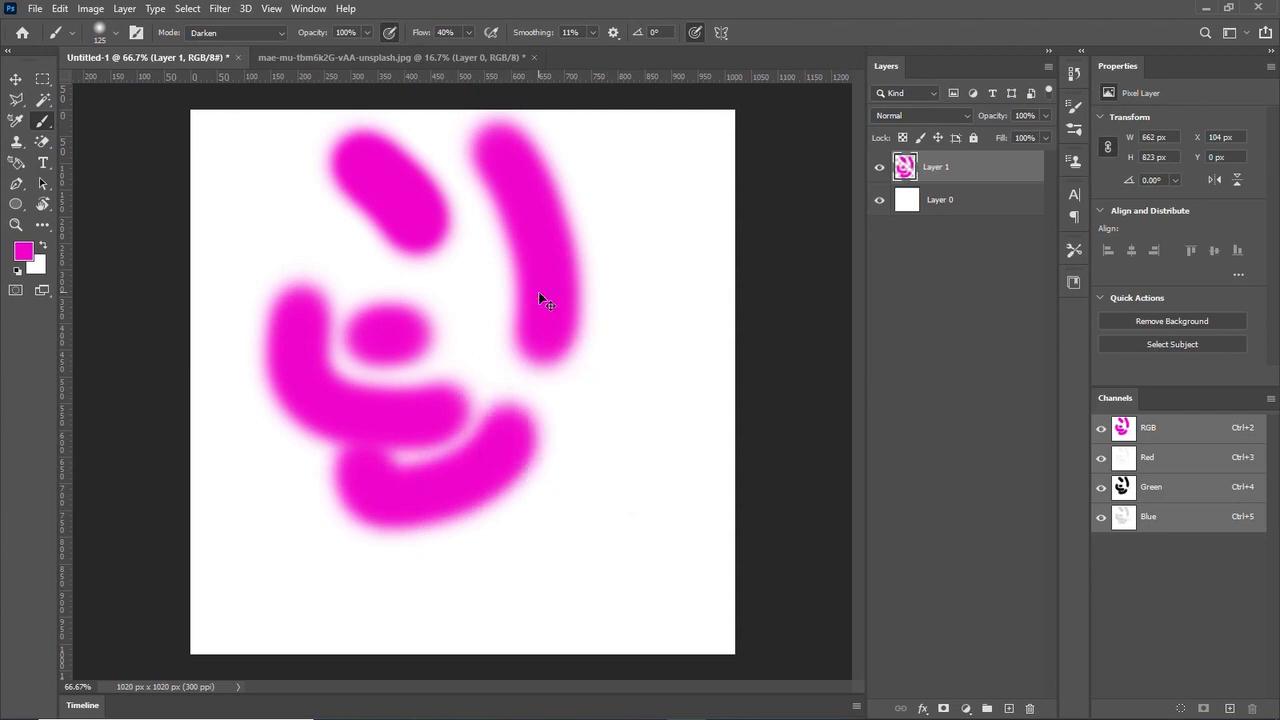
{"action": "key", "text": "ctrl+z"}
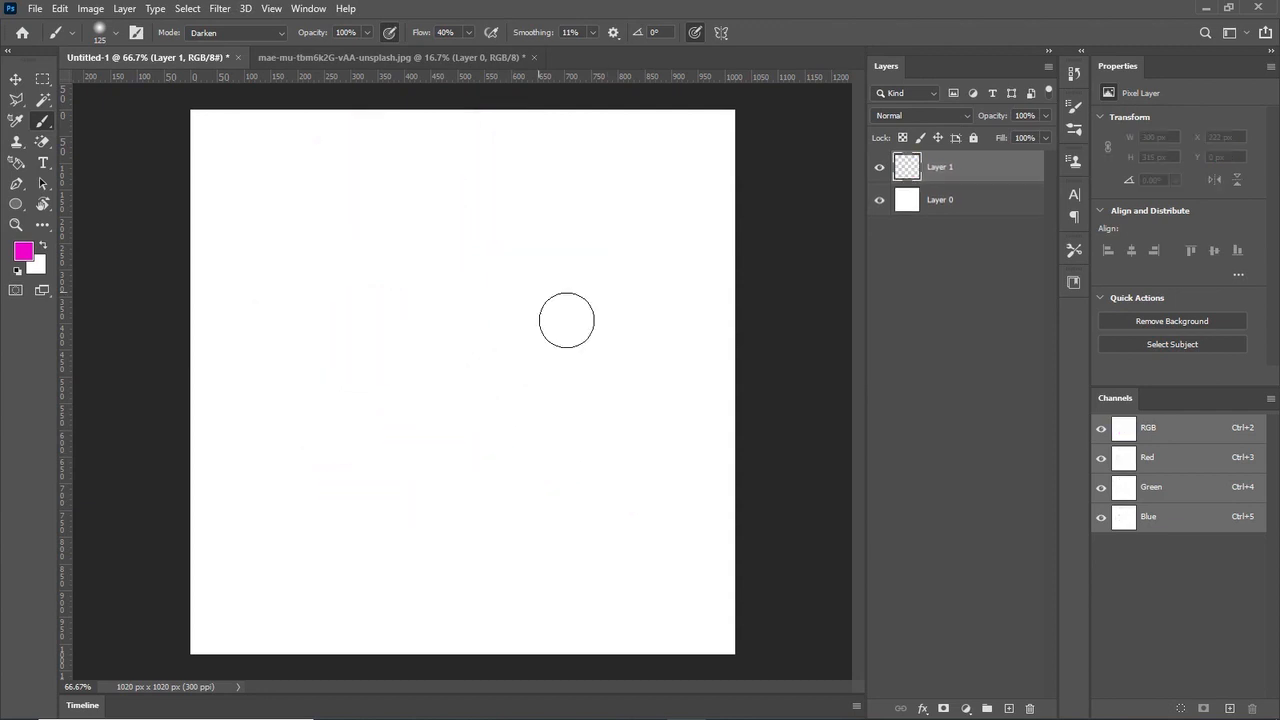
- Draw a white-filled circle about 383 px across, slightly above the canvas's center, with the Ellipse tool
{"action": "left_click", "coordinate": [16, 204]}
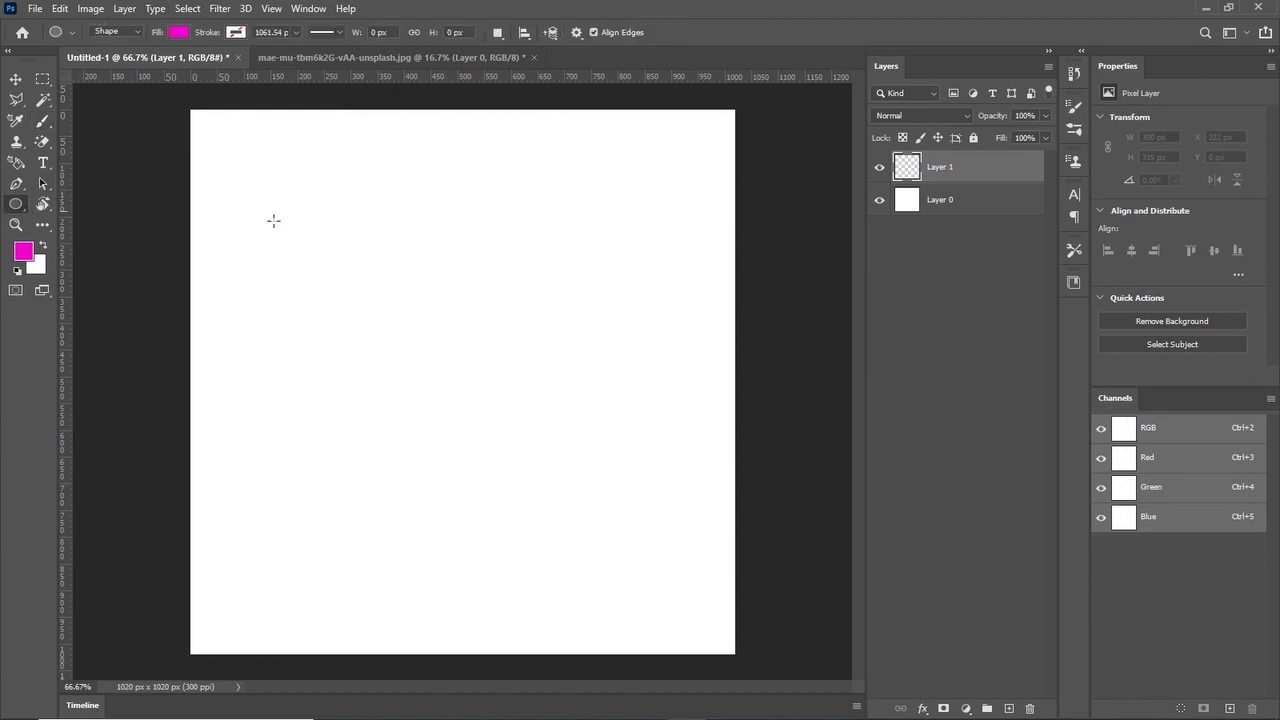
{"action": "left_click_drag", "start_coordinate": [315, 232], "coordinate": [552, 525]}
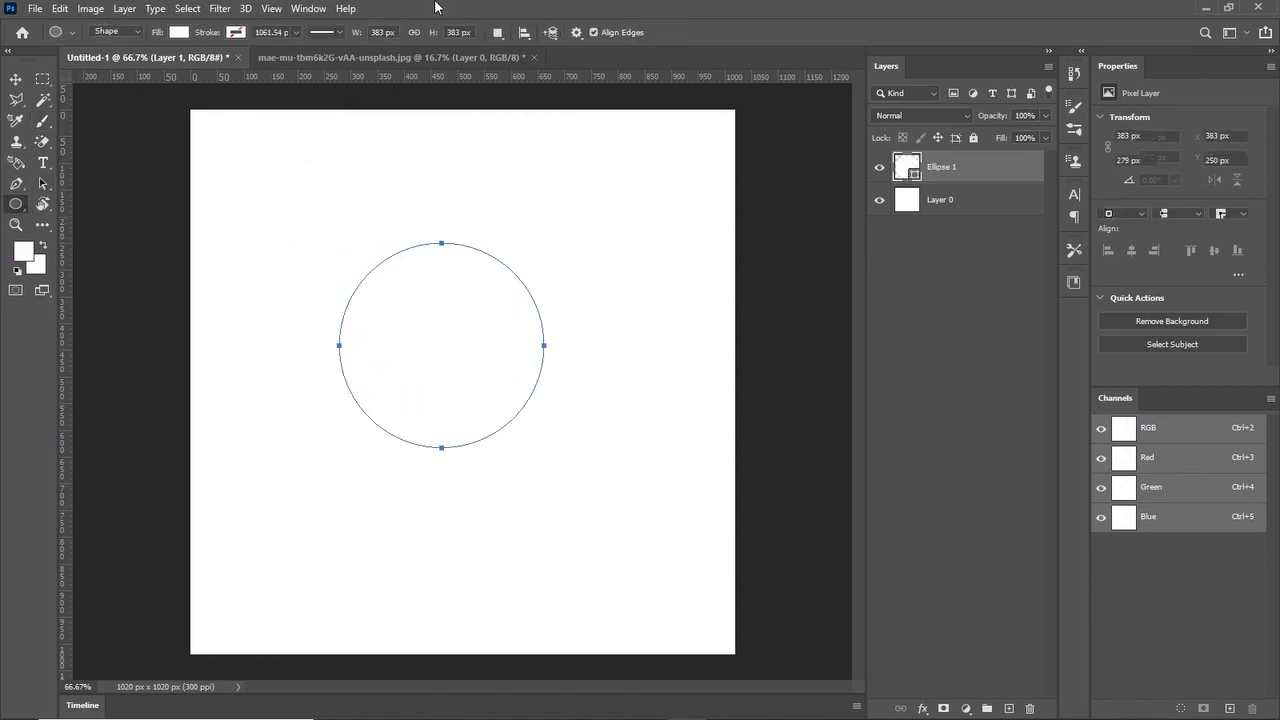
{"action": "key", "text": "v"}
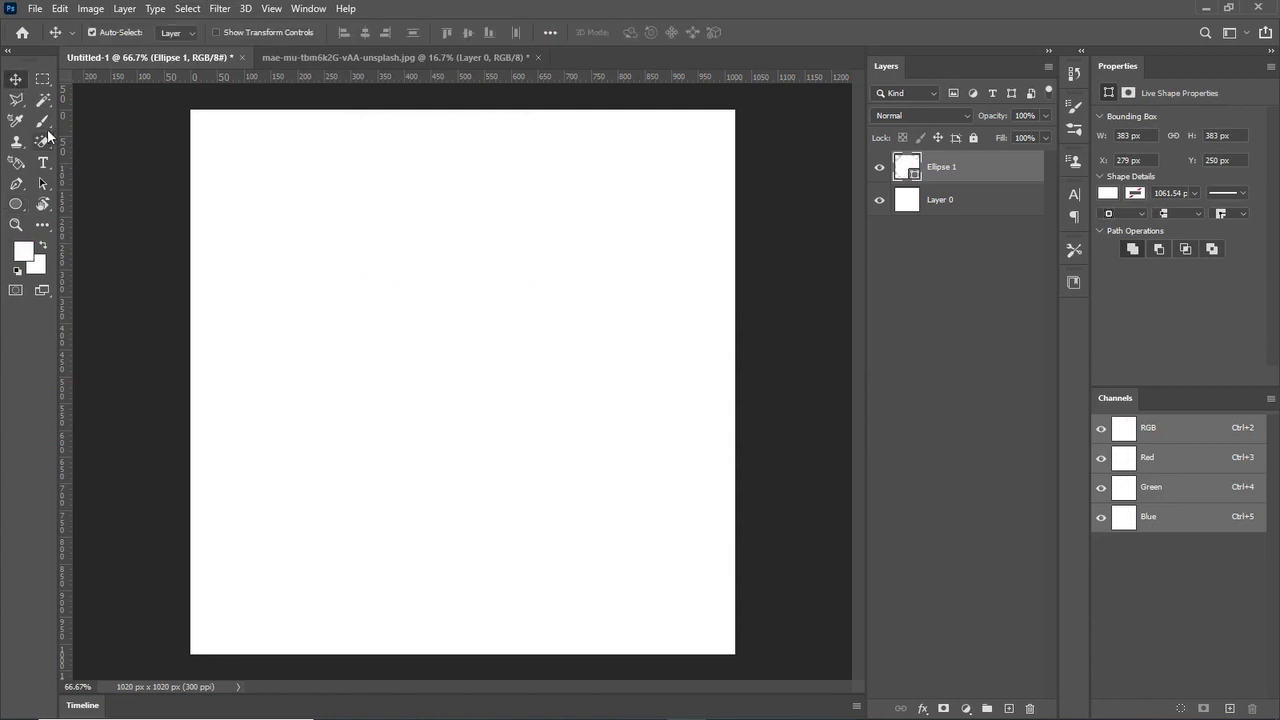
- Set the background color to black (#000000)
{"action": "left_click", "coordinate": [29, 258]}
{"action": "left_click", "coordinate": [395, 320]}
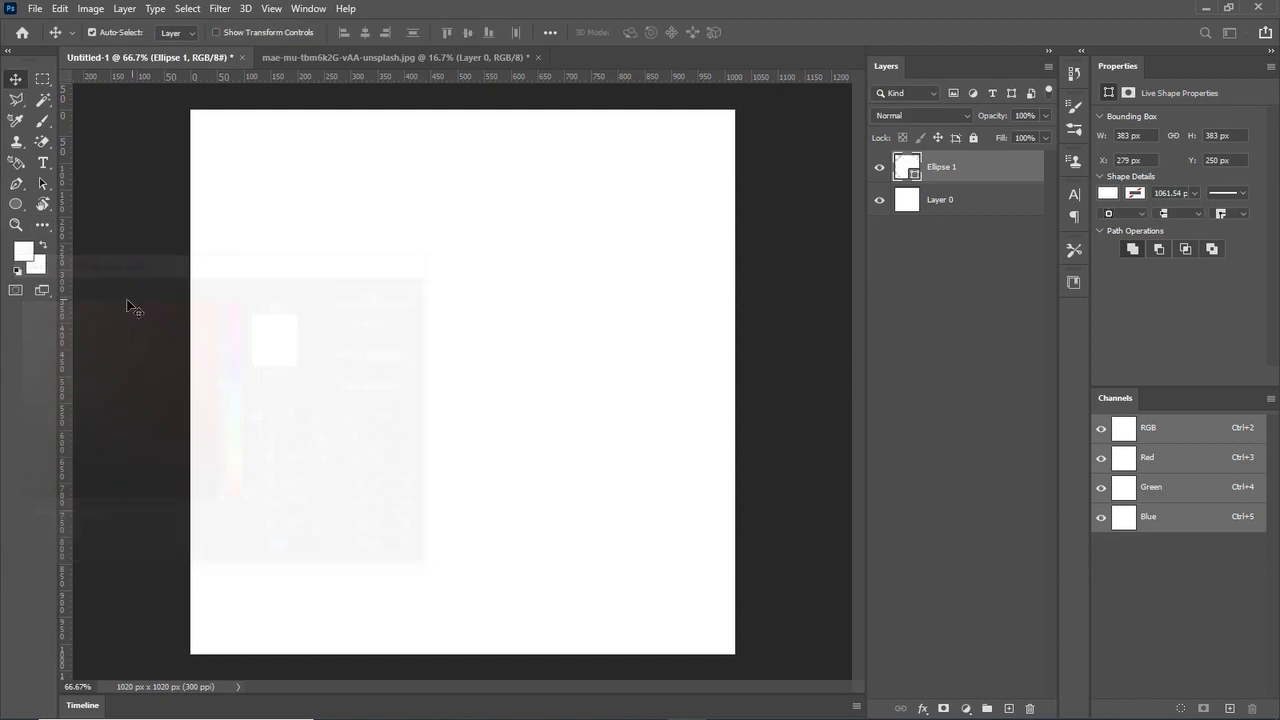
{"action": "left_click", "coordinate": [42, 267]}
{"action": "left_click", "coordinate": [46, 472]}
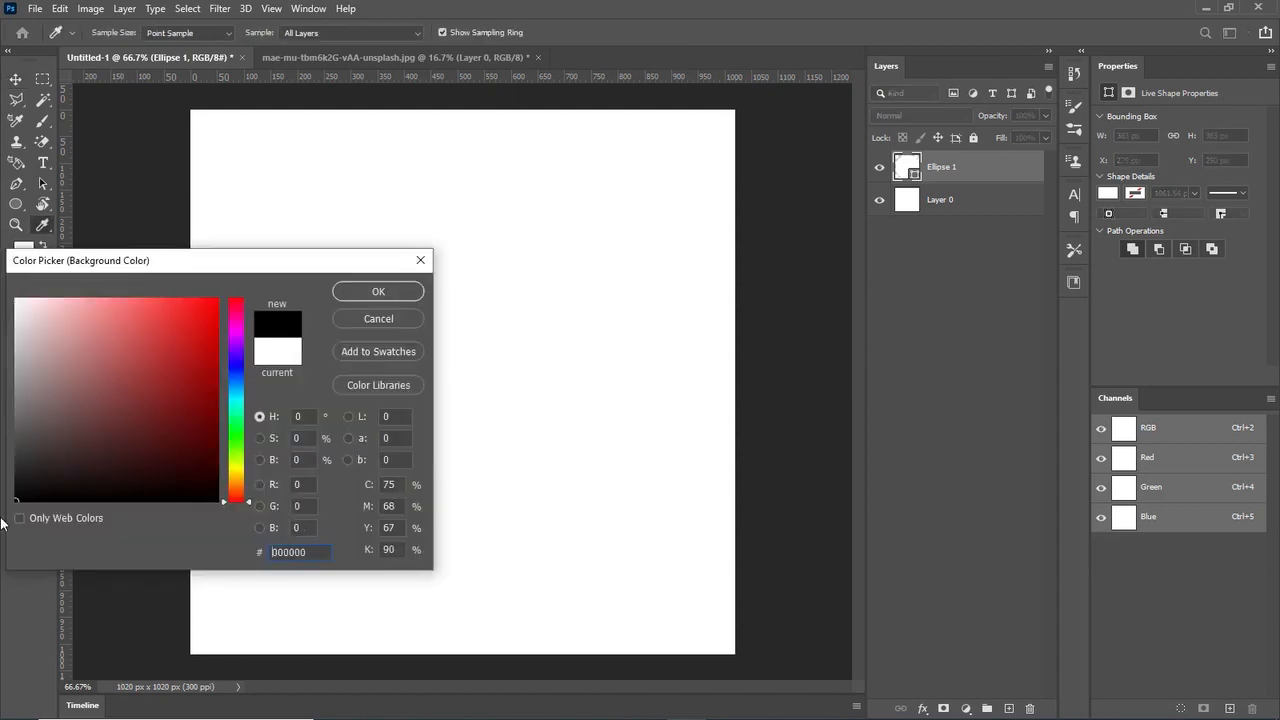
{"action": "left_click", "coordinate": [390, 294]}
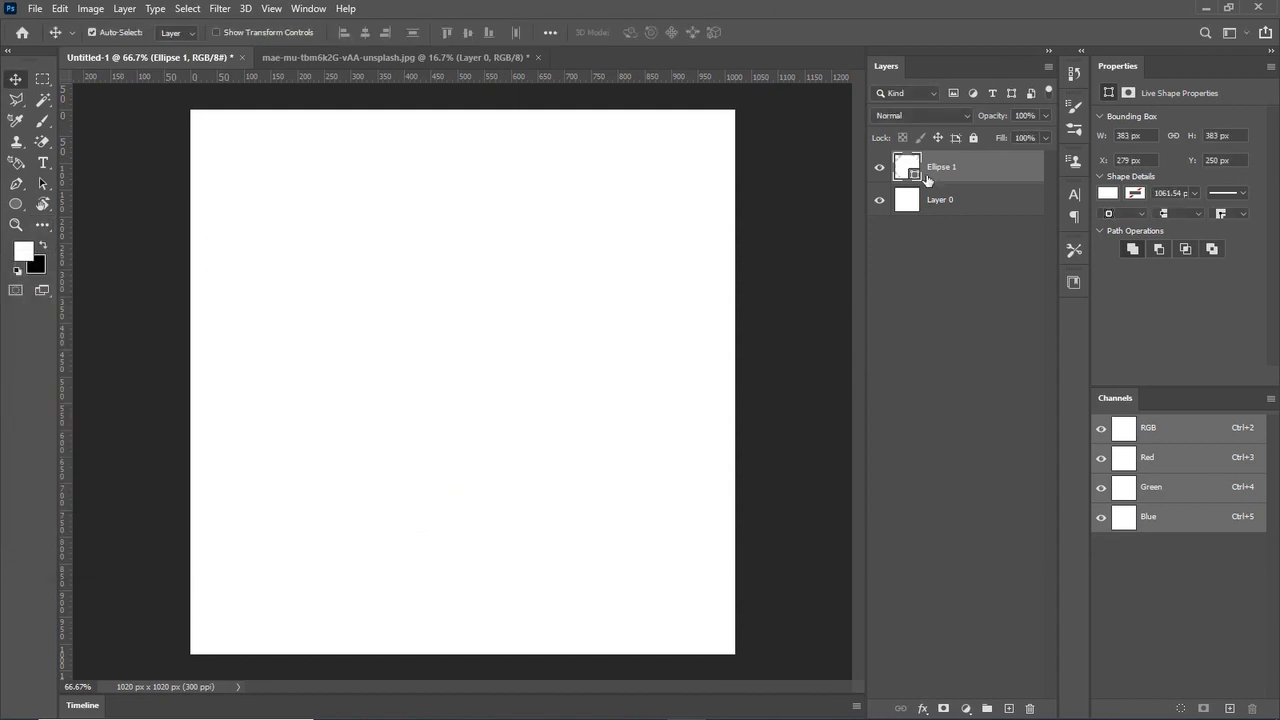
- Set the brush's blending mode to Normal and the foreground color to red #fb1b1b
{"action": "left_click", "coordinate": [43, 120]}
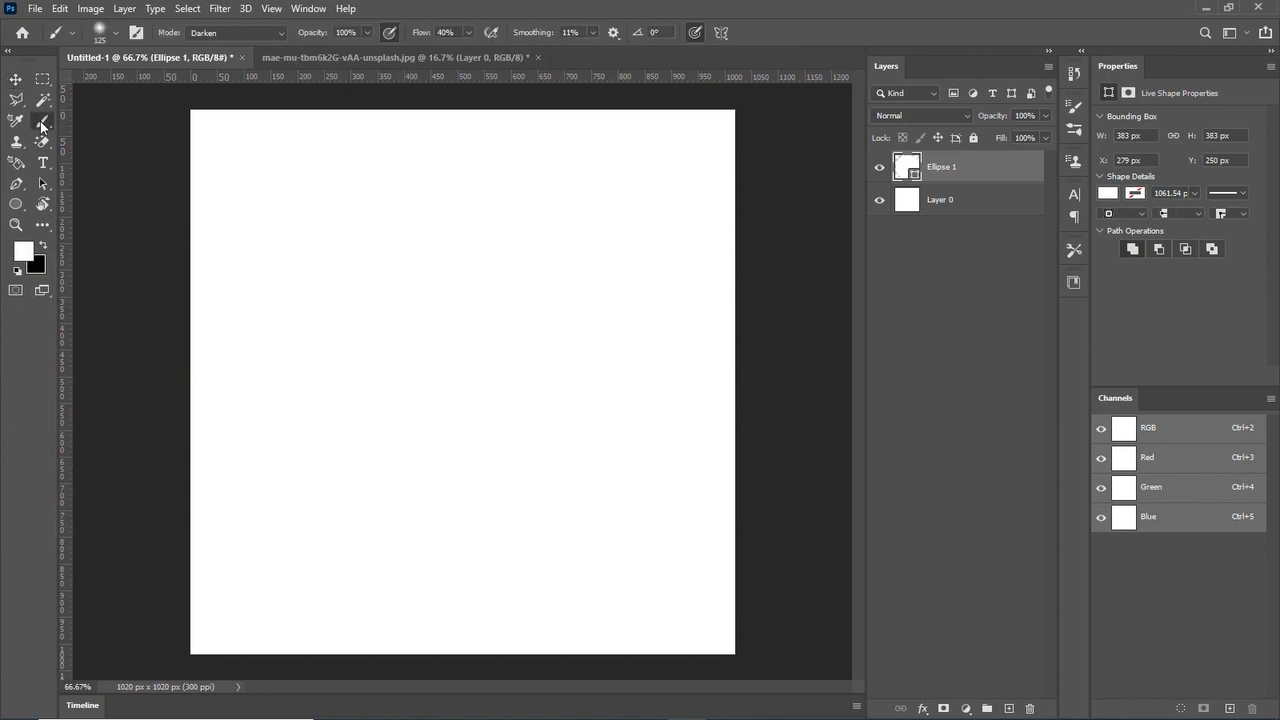
{"action": "left_click", "coordinate": [272, 34]}
{"action": "left_click", "coordinate": [264, 50]}
{"action": "left_click", "coordinate": [22, 252]}
{"action": "type", "text": "fb1b1b"}
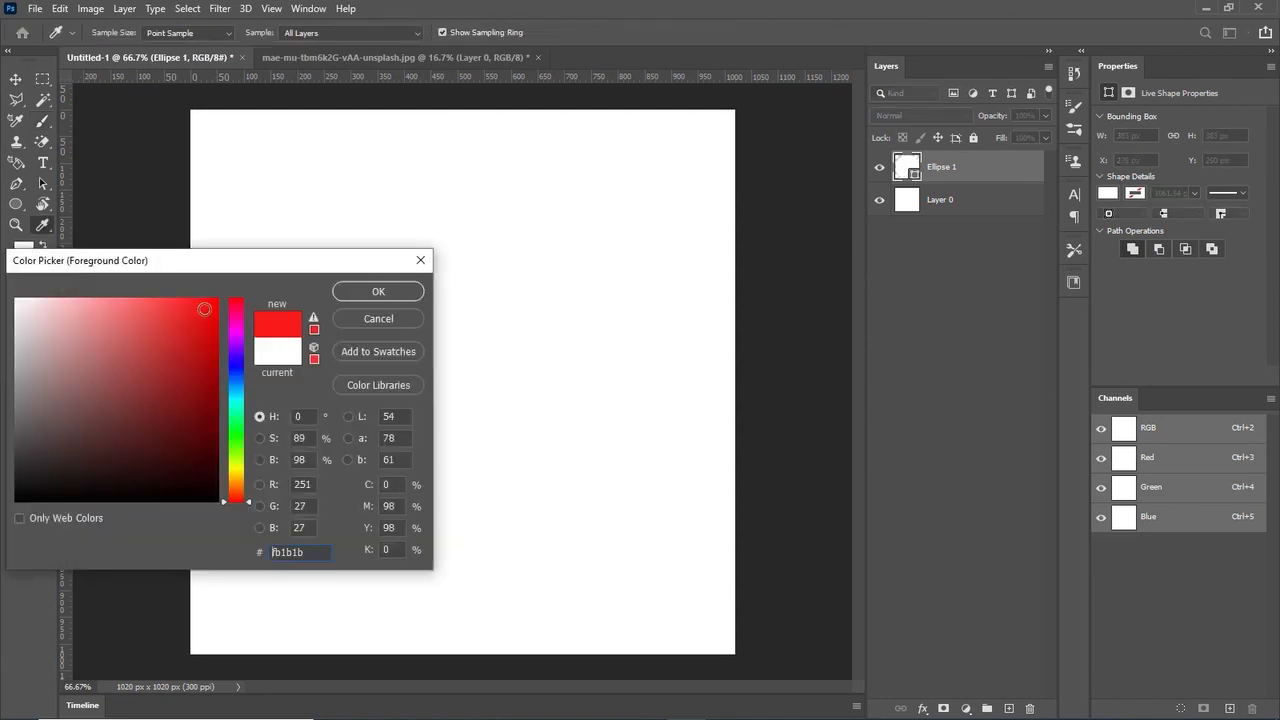
{"action": "left_click", "coordinate": [388, 295]}
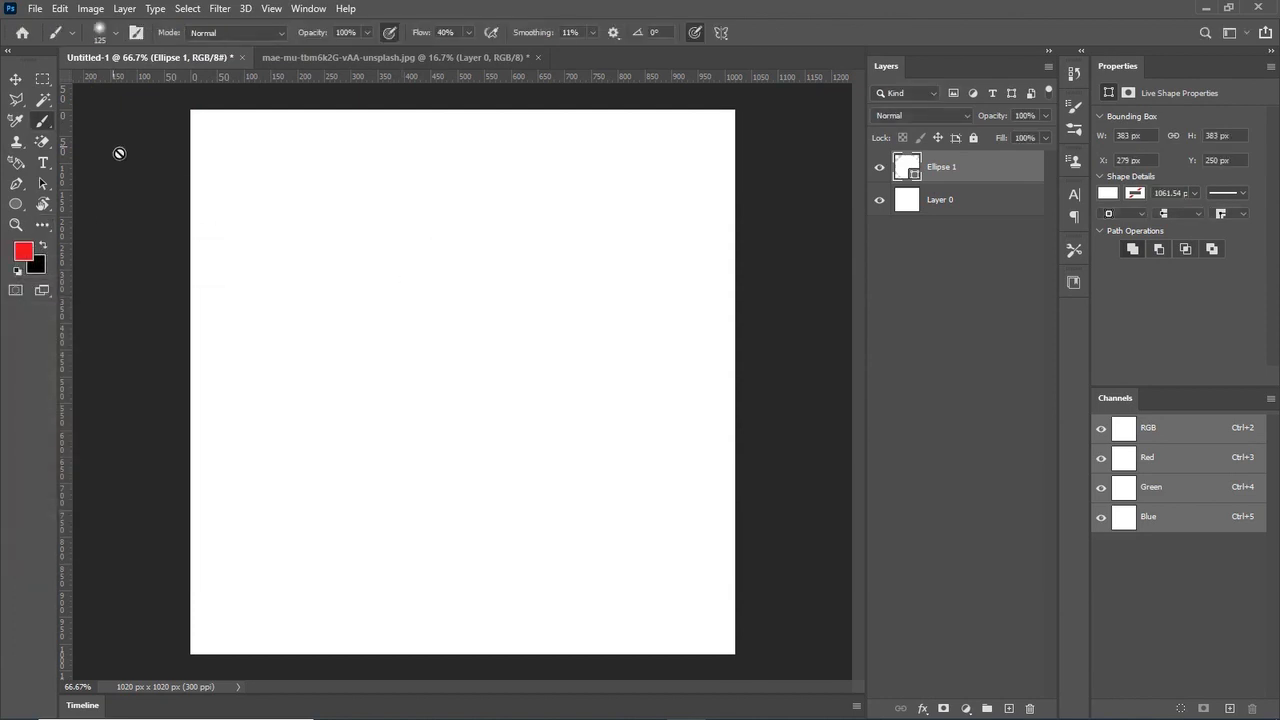
- Rasterize the Ellipse 1 shape layer, paint looping red strokes over it, and undo the strokes and the rasterizing
{"action": "left_click", "coordinate": [459, 331]}
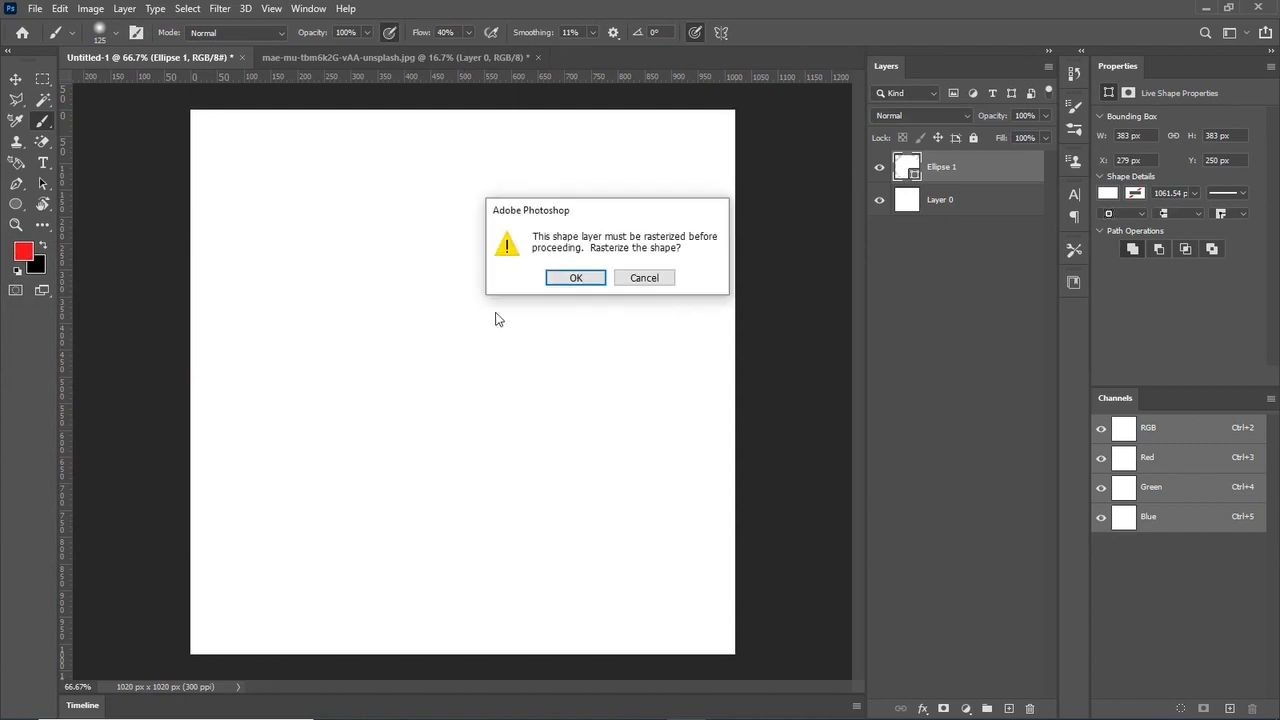
{"action": "left_click", "coordinate": [569, 284]}
{"action": "mouse_move", "coordinate": [414, 272]}
{"action": "left_mouse_down"}
{"action": "mouse_move", "coordinate": [571, 366]}
{"action": "mouse_move", "coordinate": [370, 385]}
{"action": "left_mouse_up"}
{"action": "mouse_move", "coordinate": [361, 306]}
{"action": "left_mouse_down"}
{"action": "mouse_move", "coordinate": [274, 523]}
{"action": "mouse_move", "coordinate": [400, 491]}
{"action": "mouse_move", "coordinate": [566, 334]}
{"action": "mouse_move", "coordinate": [650, 283]}
{"action": "left_mouse_up"}
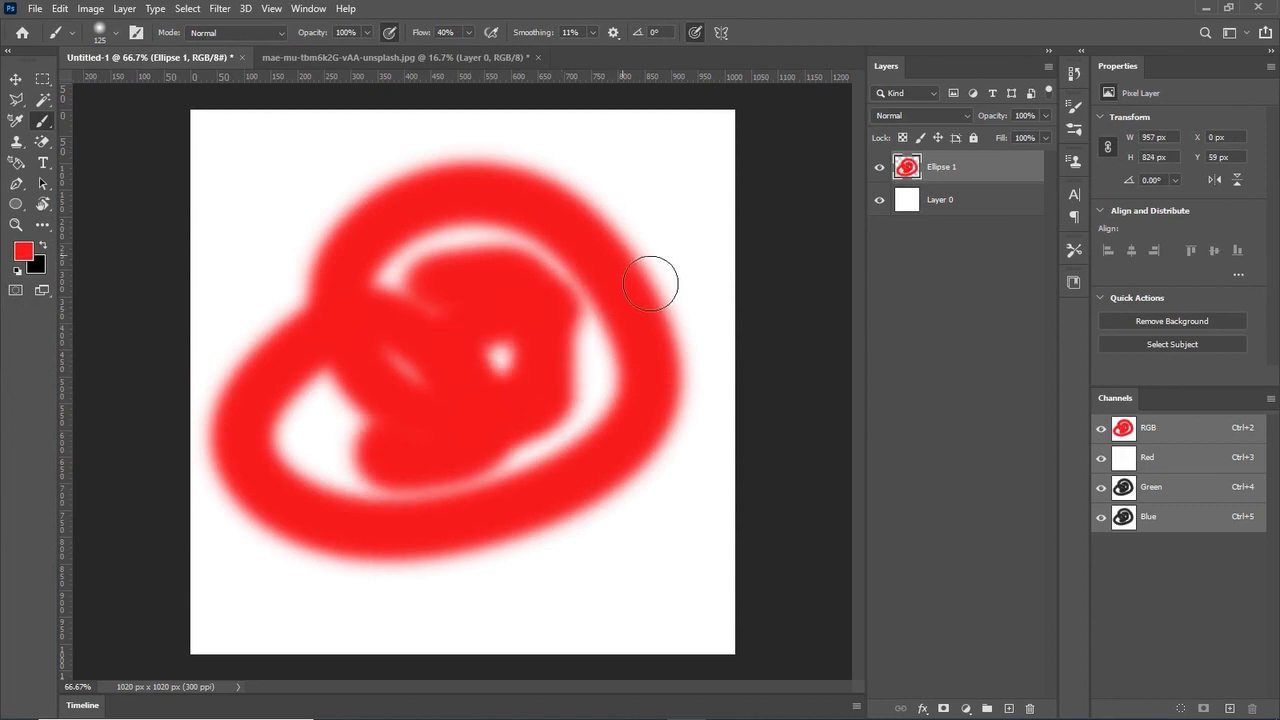
{"action": "key", "text": "ctrl+z"}
{"action": "key", "text": "ctrl+z"}
{"action": "key", "text": "ctrl+z"}
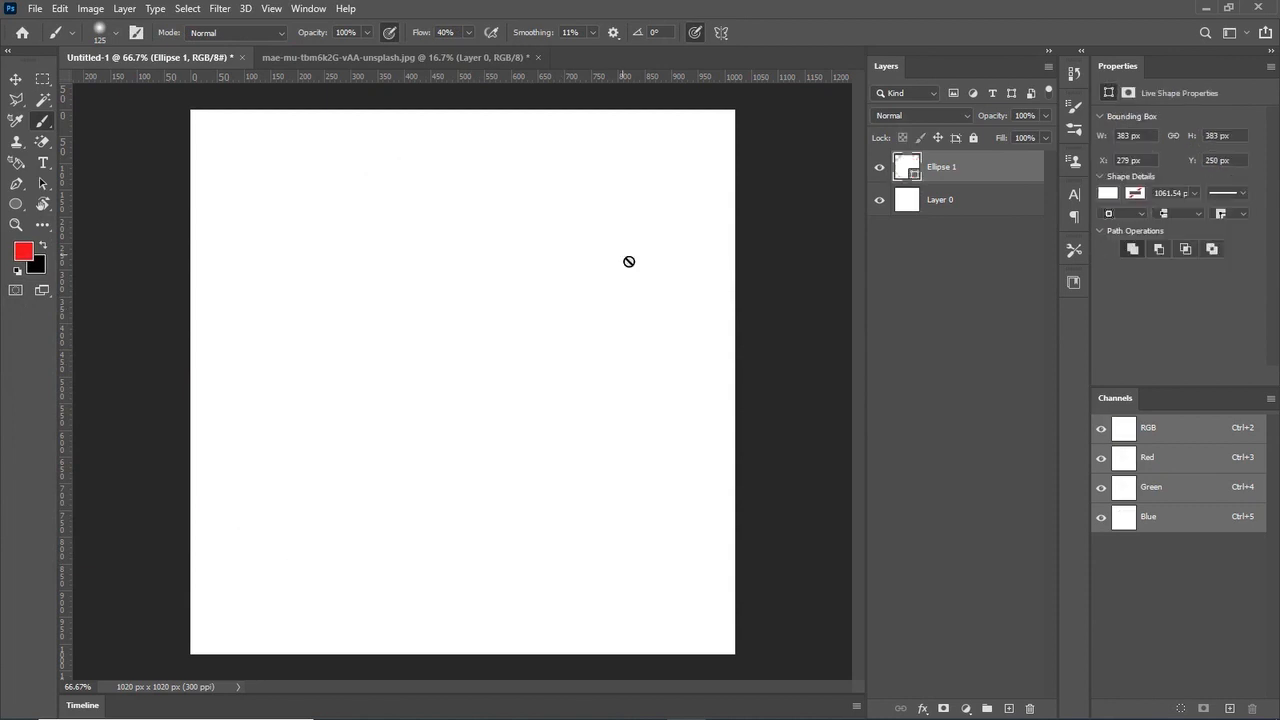
- Delete the Ellipse 1 layer and draw a new white-filled ellipse about 394 × 390 px in the canvas's upper half
{"action": "left_click_drag", "start_coordinate": [978, 181], "coordinate": [1030, 708]}
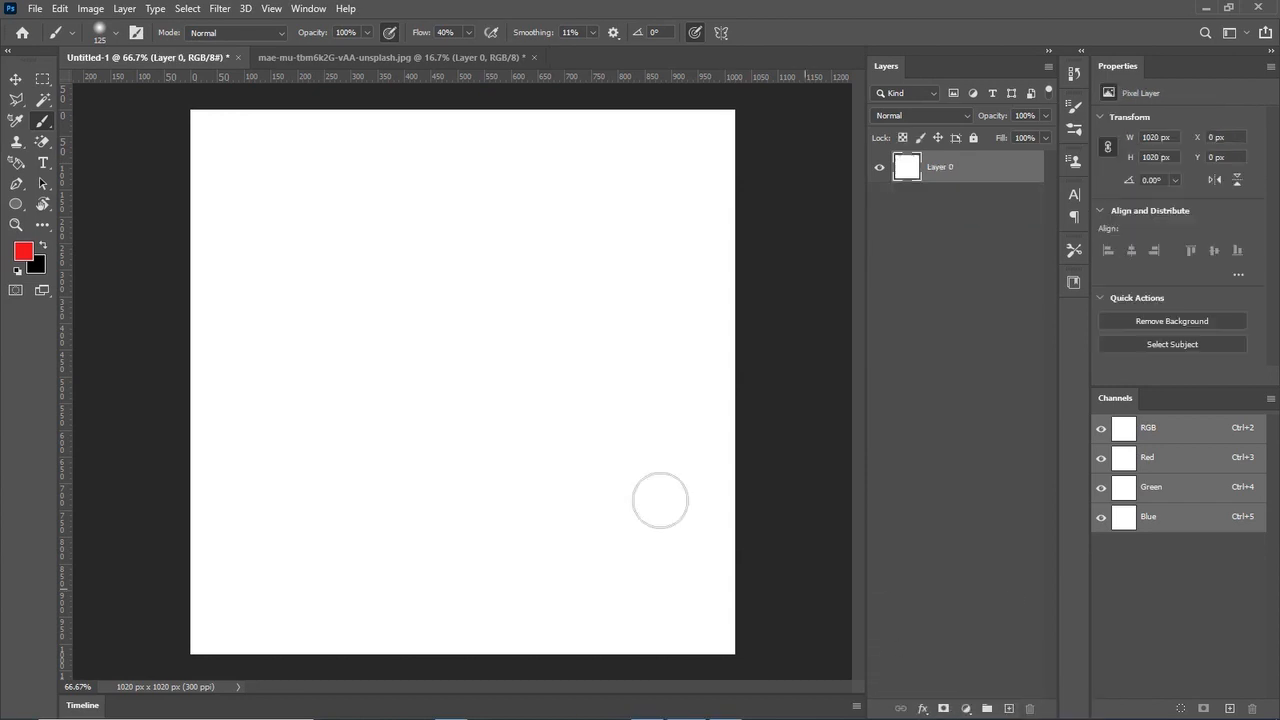
{"action": "left_click", "coordinate": [15, 203]}
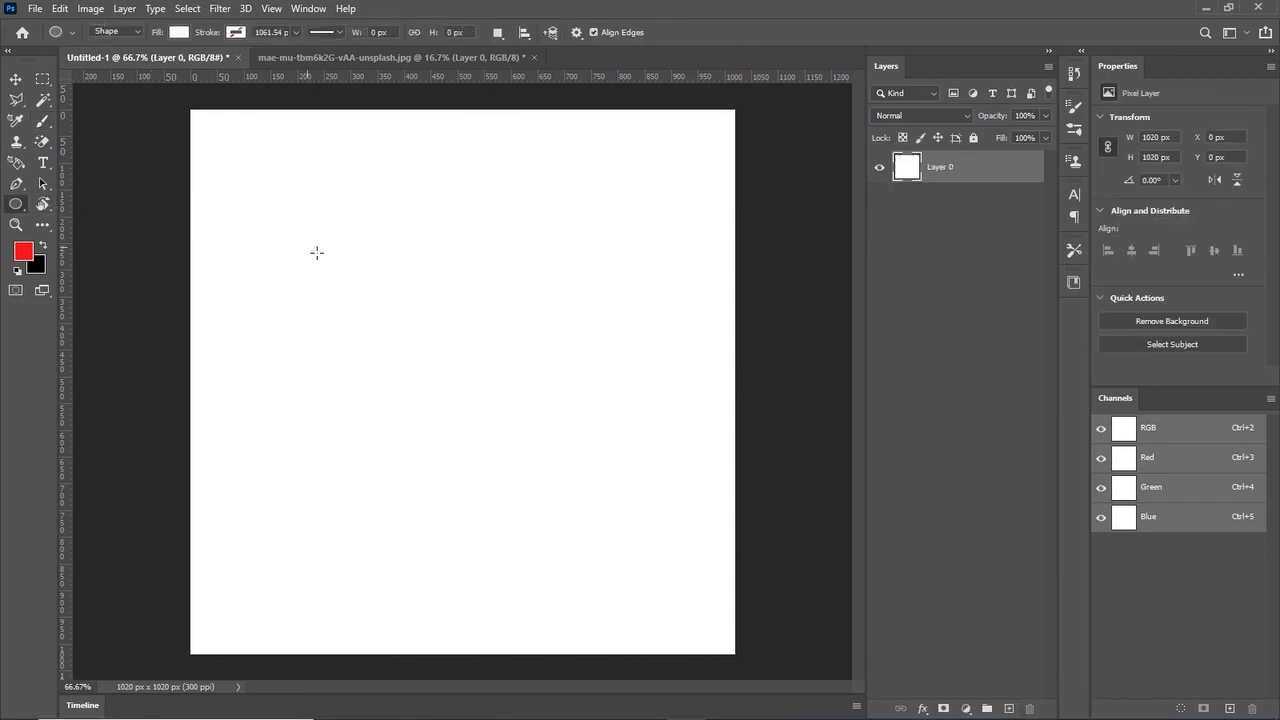
{"action": "left_click_drag", "start_coordinate": [330, 216], "coordinate": [539, 424]}
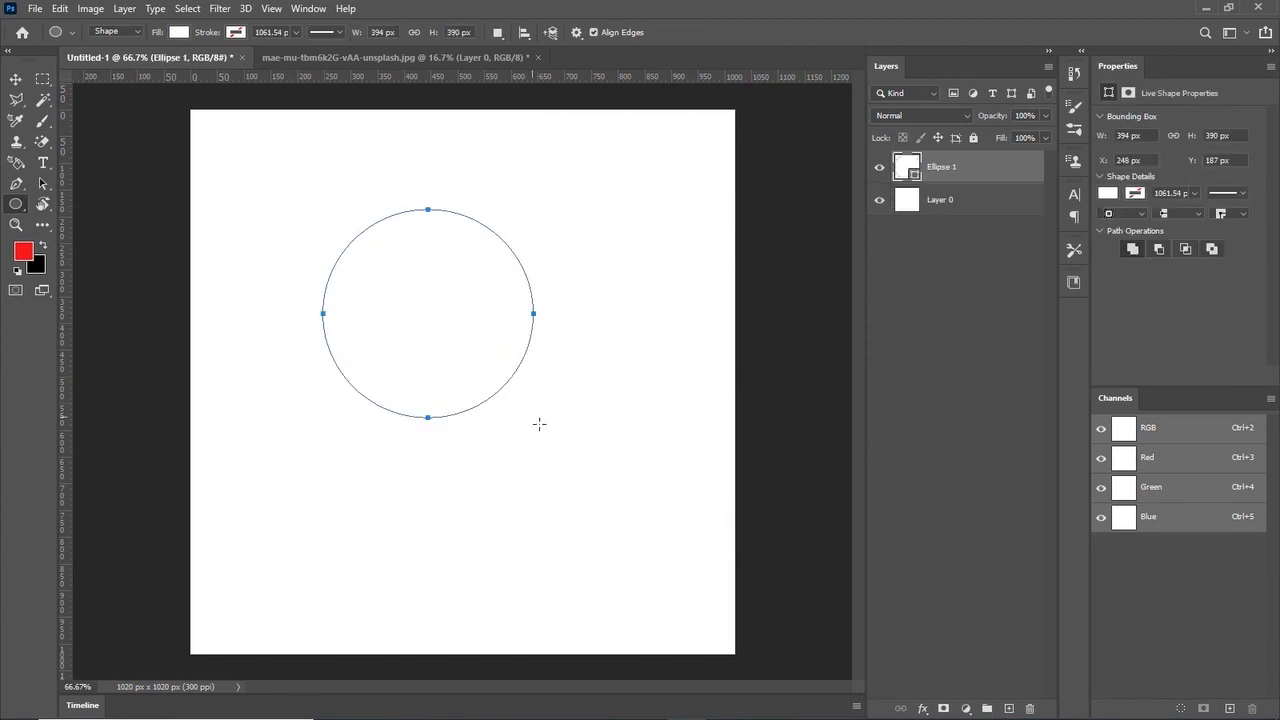
{"action": "left_click", "coordinate": [15, 79]}
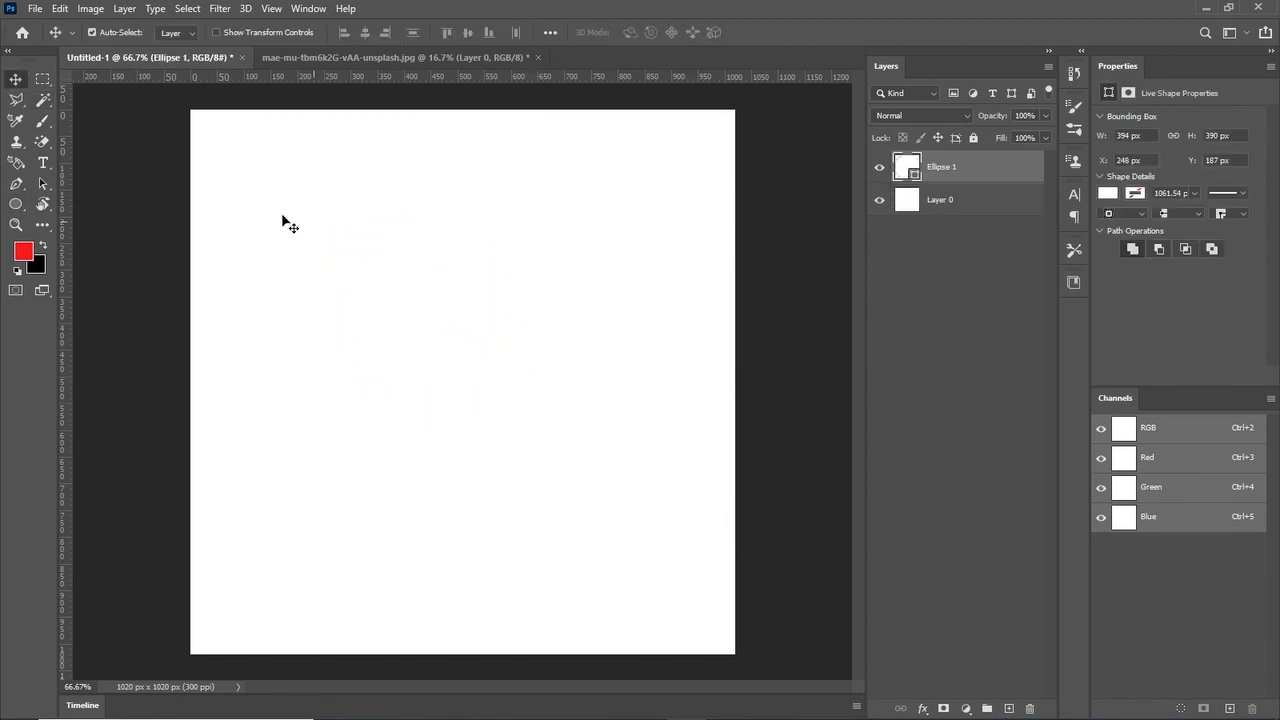
- Draw an elliptical marquee selection of about 412 × 427 px over the white ellipse in the canvas's upper half
{"action": "left_click", "coordinate": [42, 79]}
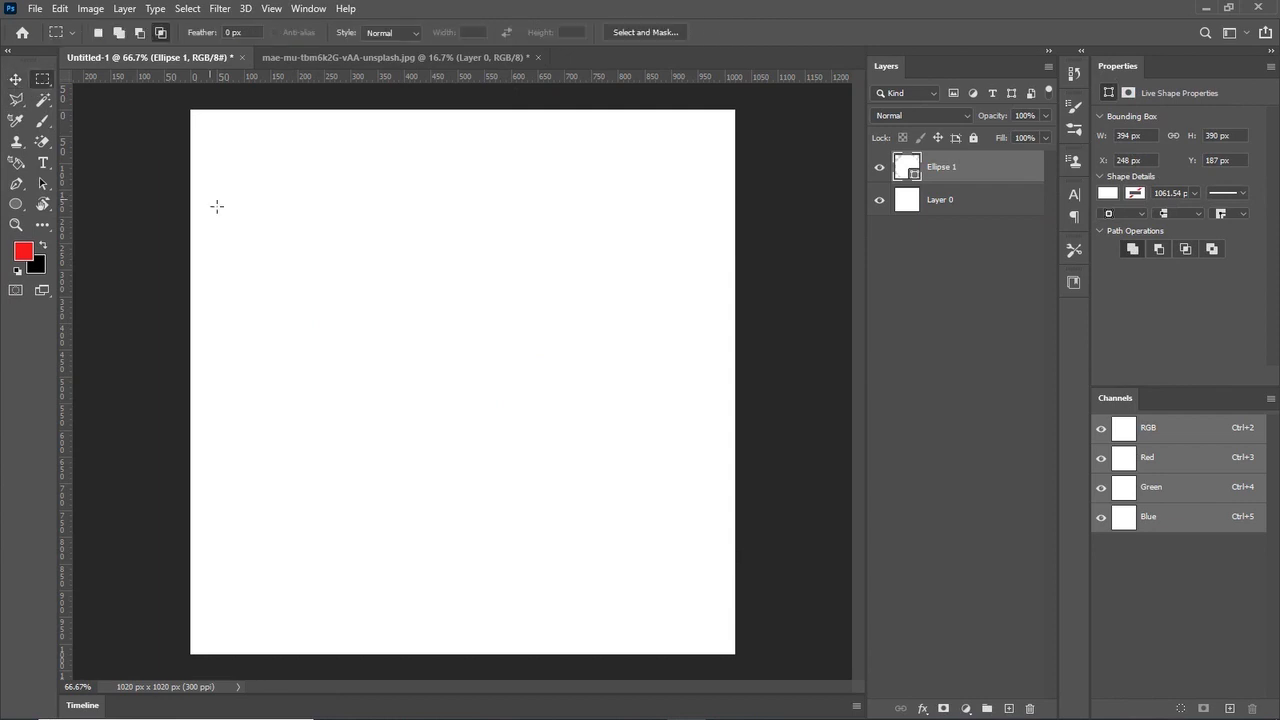
{"action": "left_click", "coordinate": [42, 84]}
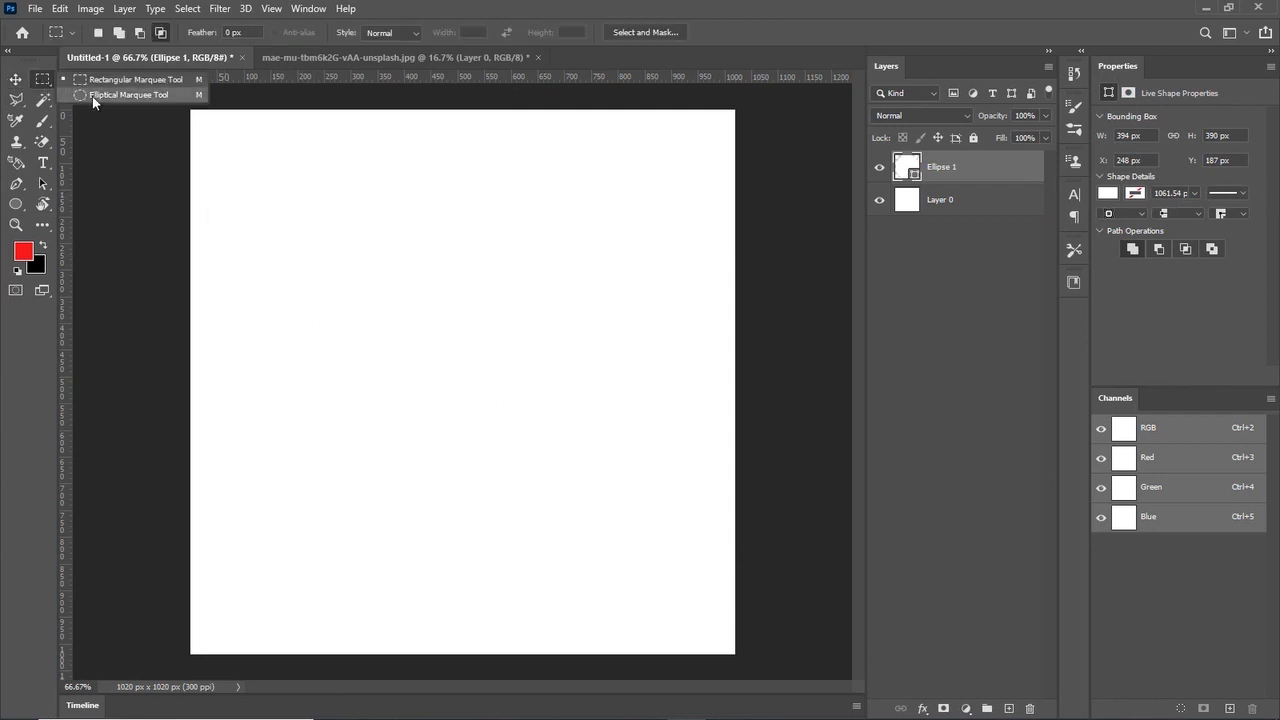
{"action": "left_click", "coordinate": [84, 94]}
{"action": "left_click_drag", "start_coordinate": [343, 203], "coordinate": [557, 426]}
- Rasterize the Ellipse 1 shape layer, paint soft red brush strokes inside the elliptical selection, and undo the strokes
{"action": "left_click", "coordinate": [42, 120]}
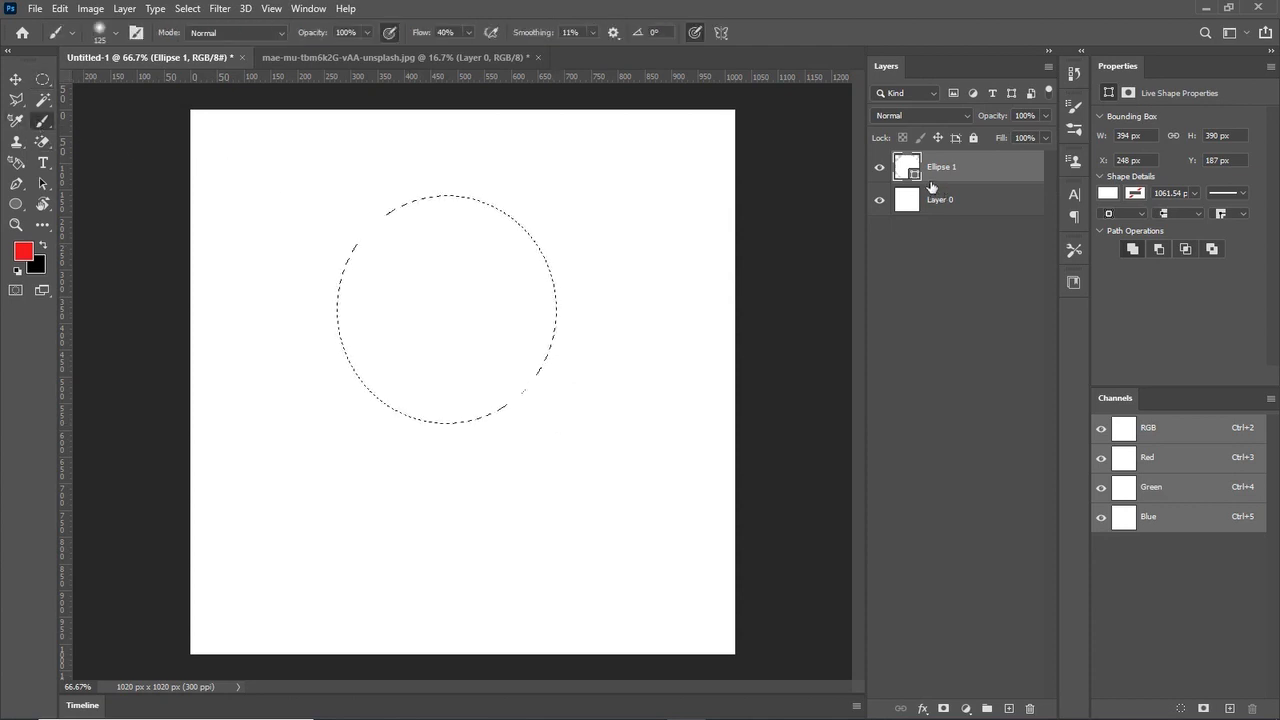
{"action": "right_click", "coordinate": [42, 120]}
{"action": "left_click", "coordinate": [80, 121]}
{"action": "left_click", "coordinate": [421, 261]}
{"action": "left_click", "coordinate": [575, 279]}
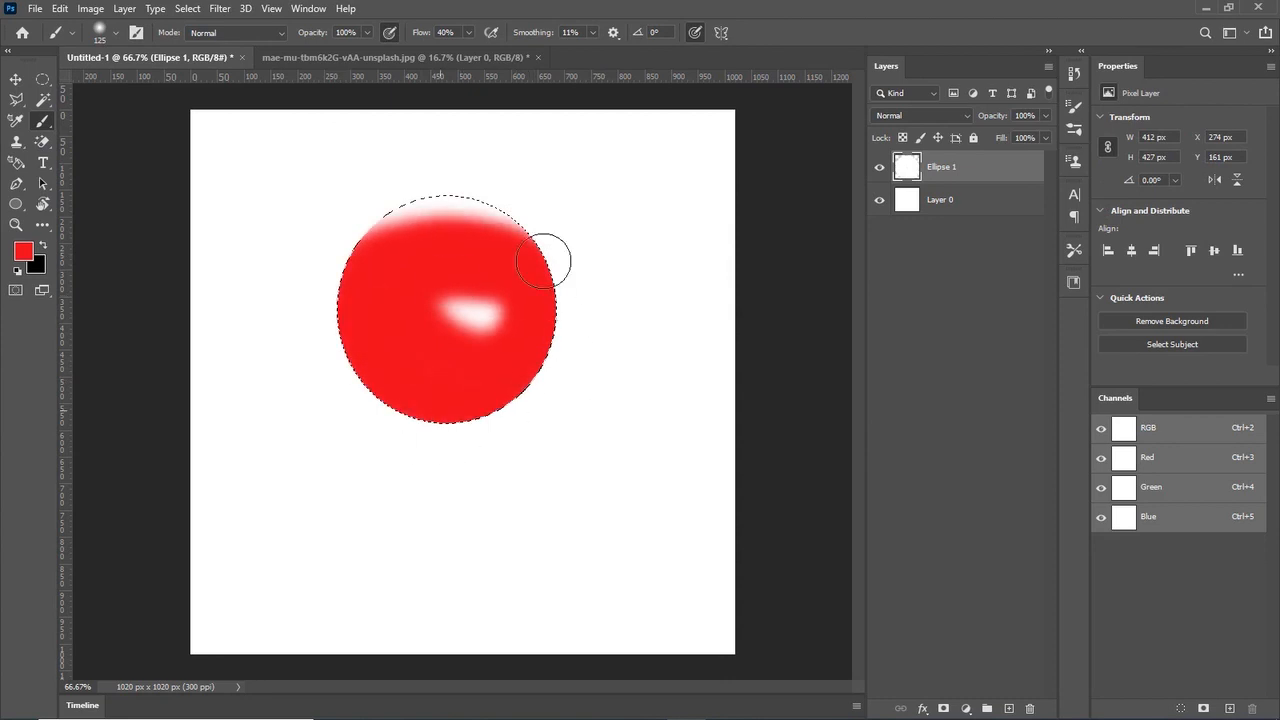
{"action": "left_click_drag", "start_coordinate": [508, 257], "coordinate": [480, 294]}
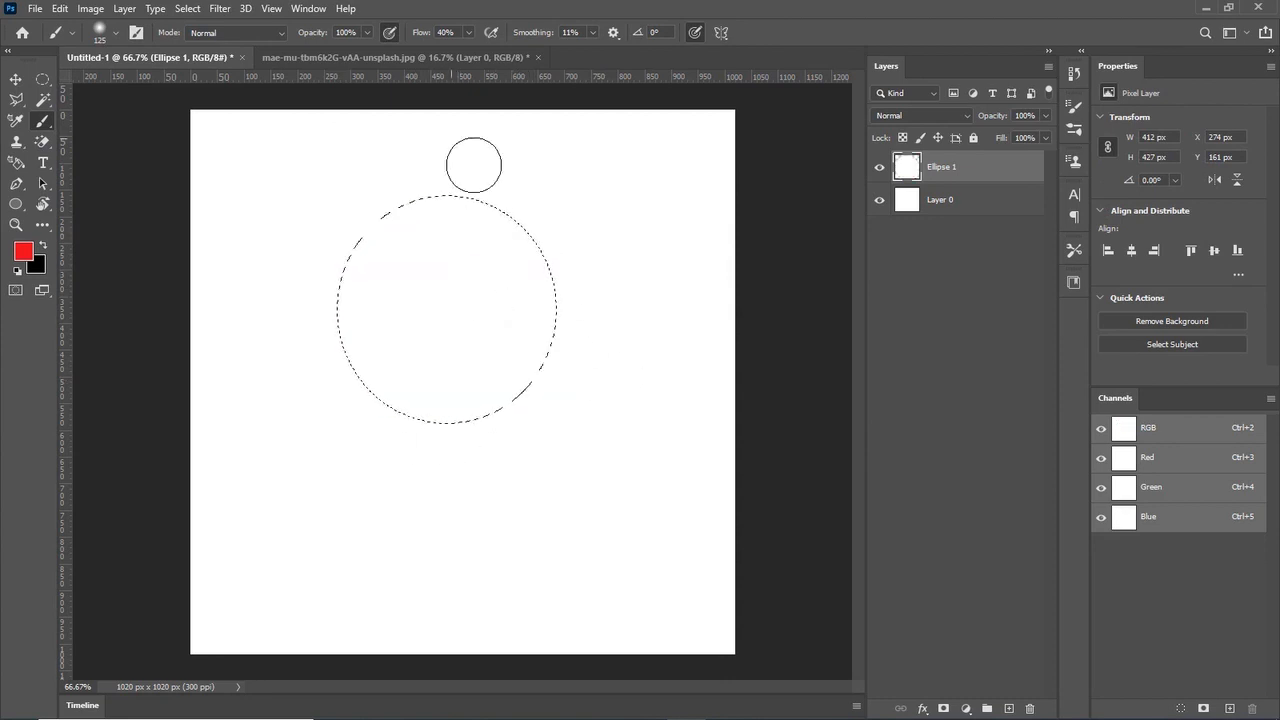
- Set the brush flow to 17% and paint overlapping red strokes across the inside of the elliptical selection
{"action": "left_click", "coordinate": [466, 34]}
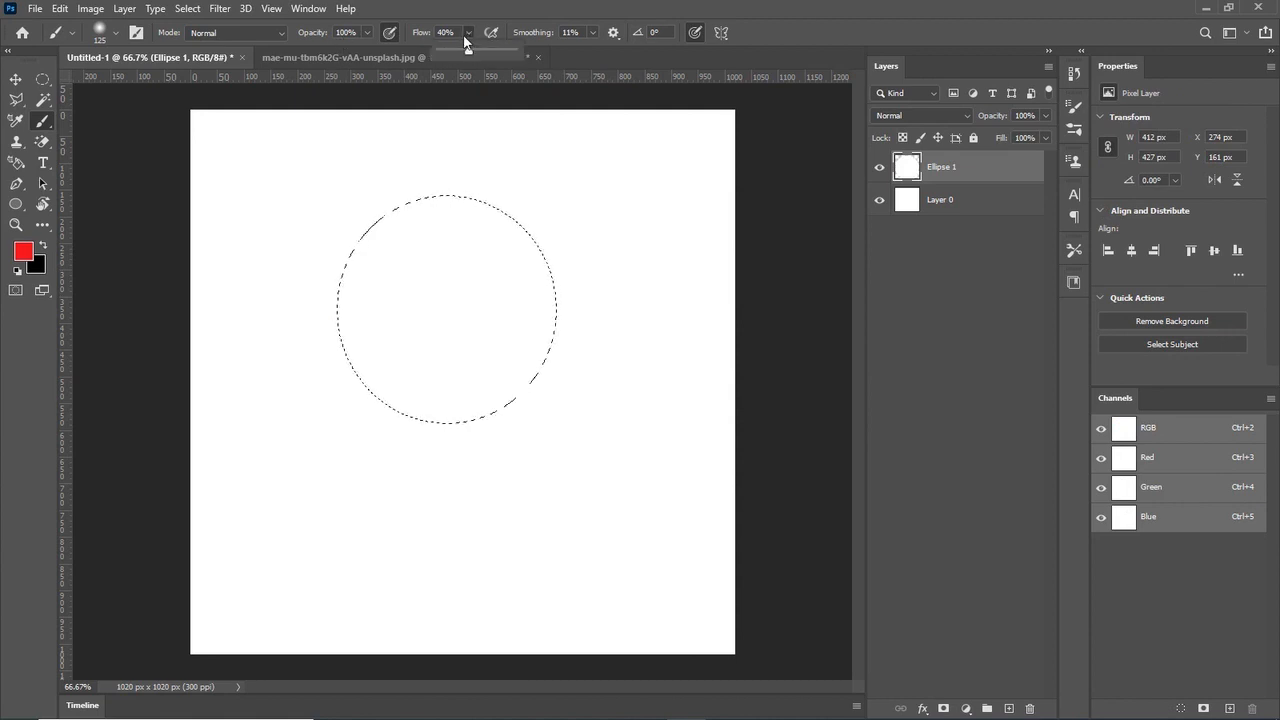
{"action": "left_click", "coordinate": [452, 50]}
{"action": "left_click", "coordinate": [435, 217]}
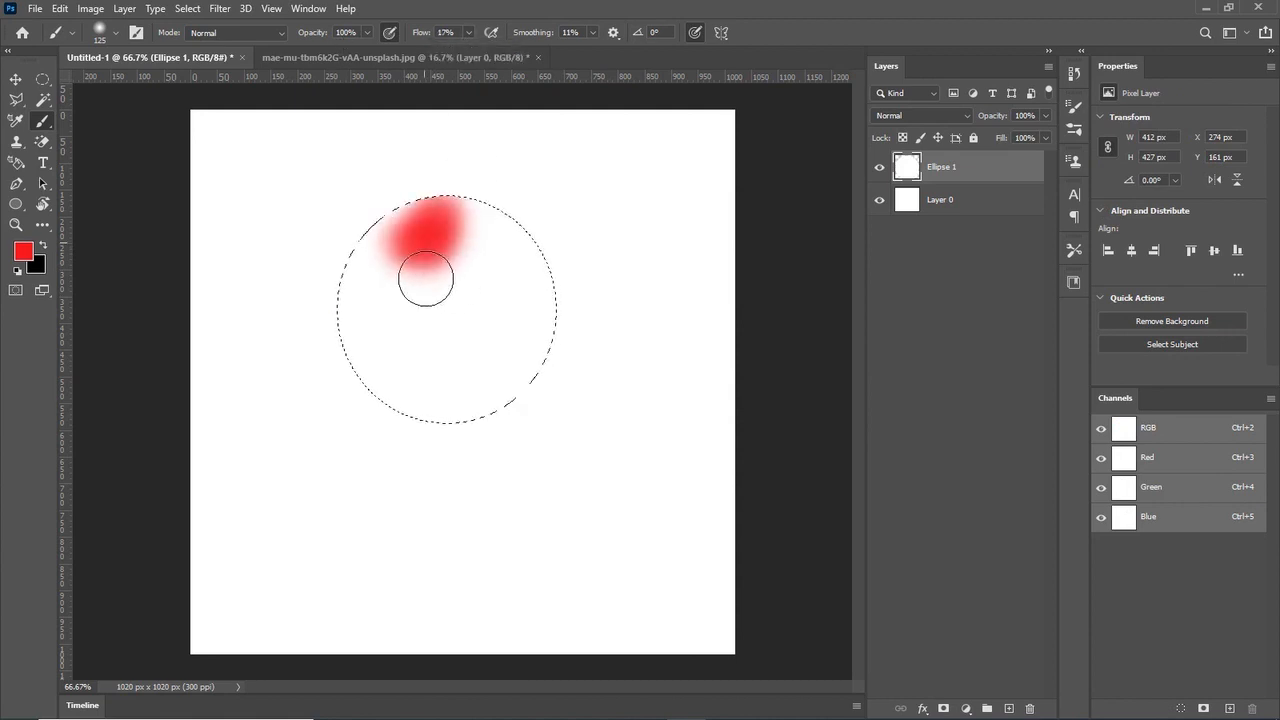
{"action": "mouse_move", "coordinate": [475, 305]}
{"action": "left_mouse_down"}
{"action": "mouse_move", "coordinate": [475, 354]}
{"action": "mouse_move", "coordinate": [420, 329]}
{"action": "left_mouse_up"}
{"action": "left_click_drag", "start_coordinate": [475, 401], "coordinate": [529, 384]}
{"action": "left_click", "coordinate": [550, 312]}
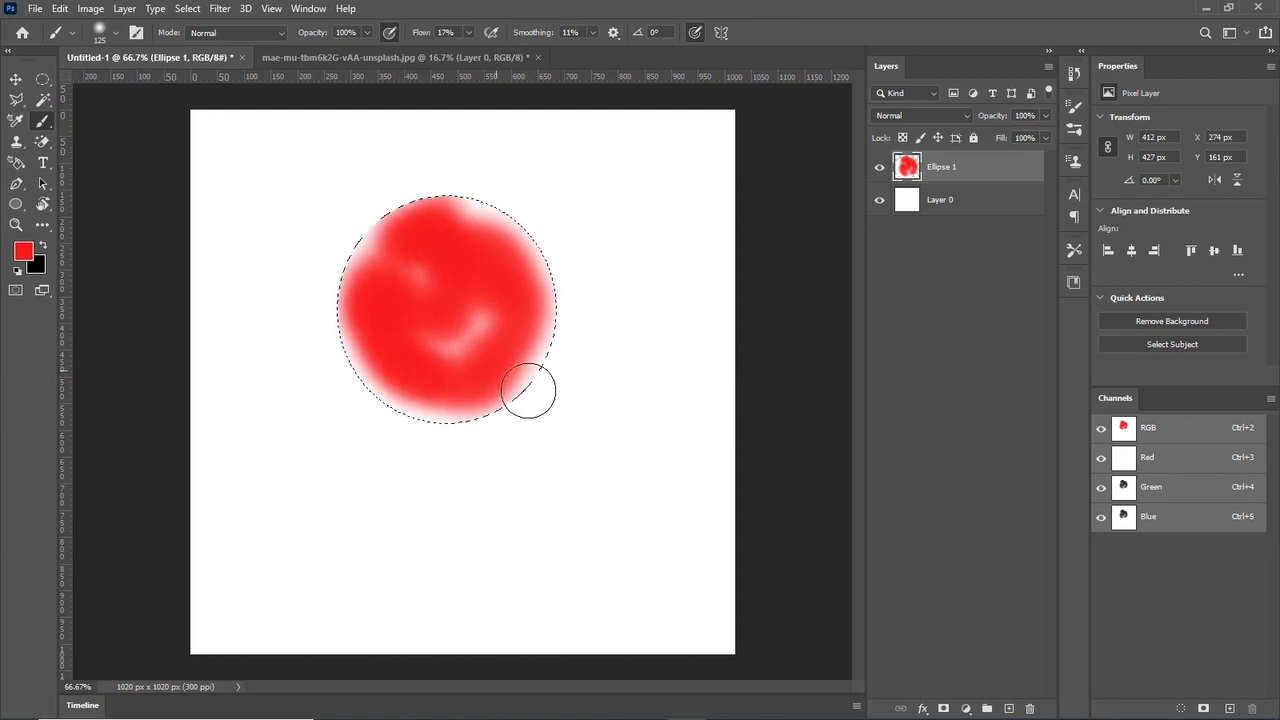
{"action": "left_click_drag", "start_coordinate": [539, 374], "coordinate": [553, 373]}
- Undo all the low-flow red strokes inside the elliptical selection
{"action": "key", "text": "ctrl+z"}
{"action": "key", "text": "ctrl+z"}
{"action": "key", "text": "ctrl+z"}
{"action": "key", "text": "ctrl+z"}
{"action": "key", "text": "ctrl+z"}
{"action": "key", "text": "ctrl+z"}
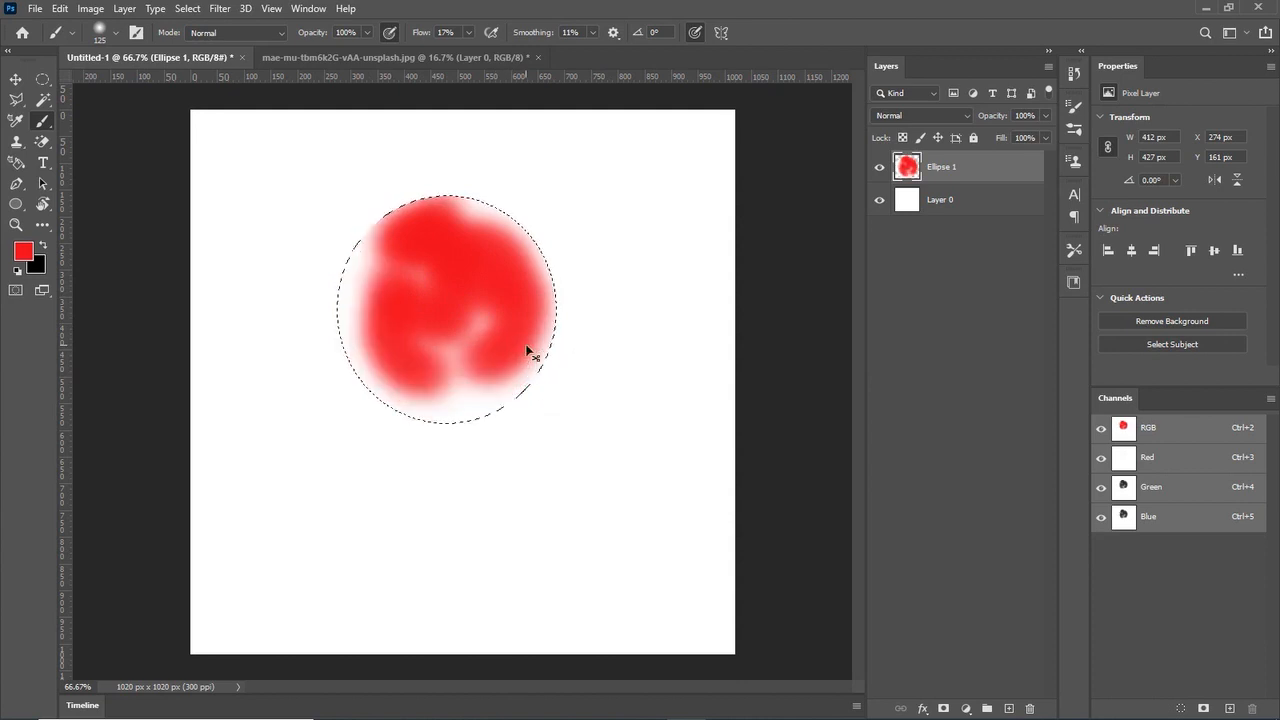
{"action": "key", "text": "ctrl+z"}
{"action": "key", "text": "ctrl+z"}
{"action": "key", "text": "ctrl+z"}
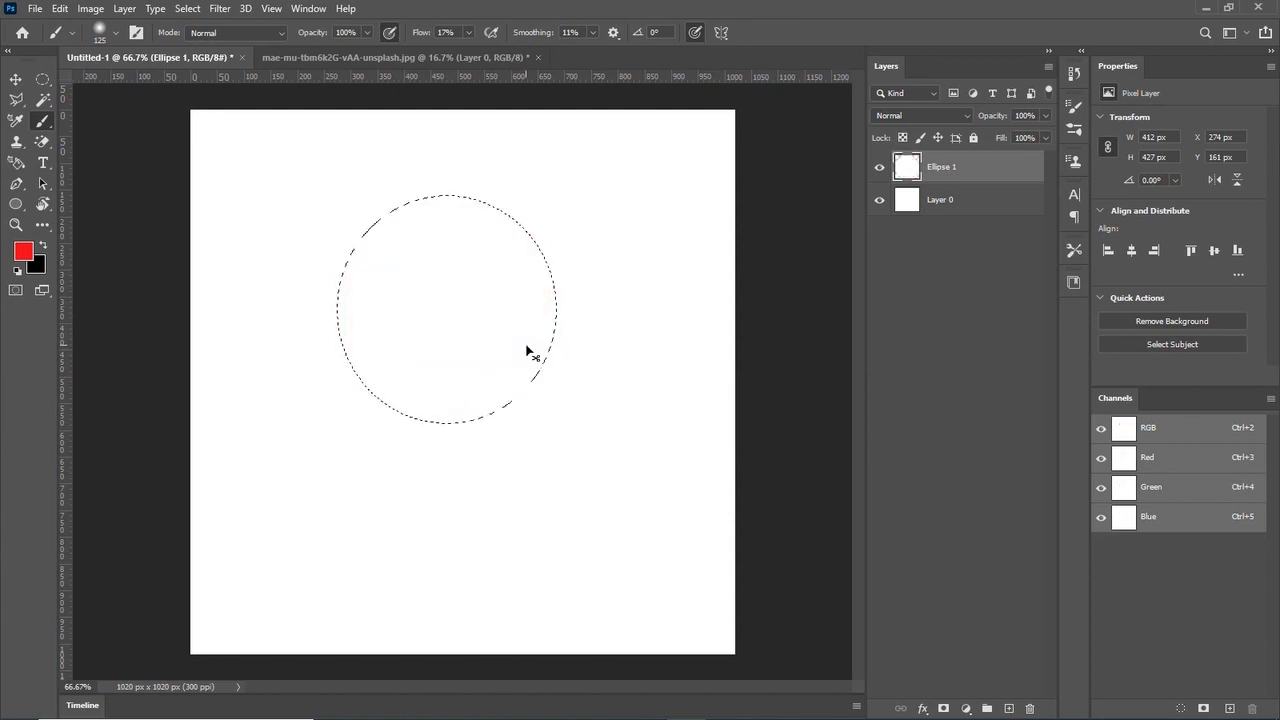
- Set the brush flow to 99% and paint red over most of the elliptical selection
{"action": "left_click", "coordinate": [467, 32]}
{"action": "left_click", "coordinate": [529, 50]}
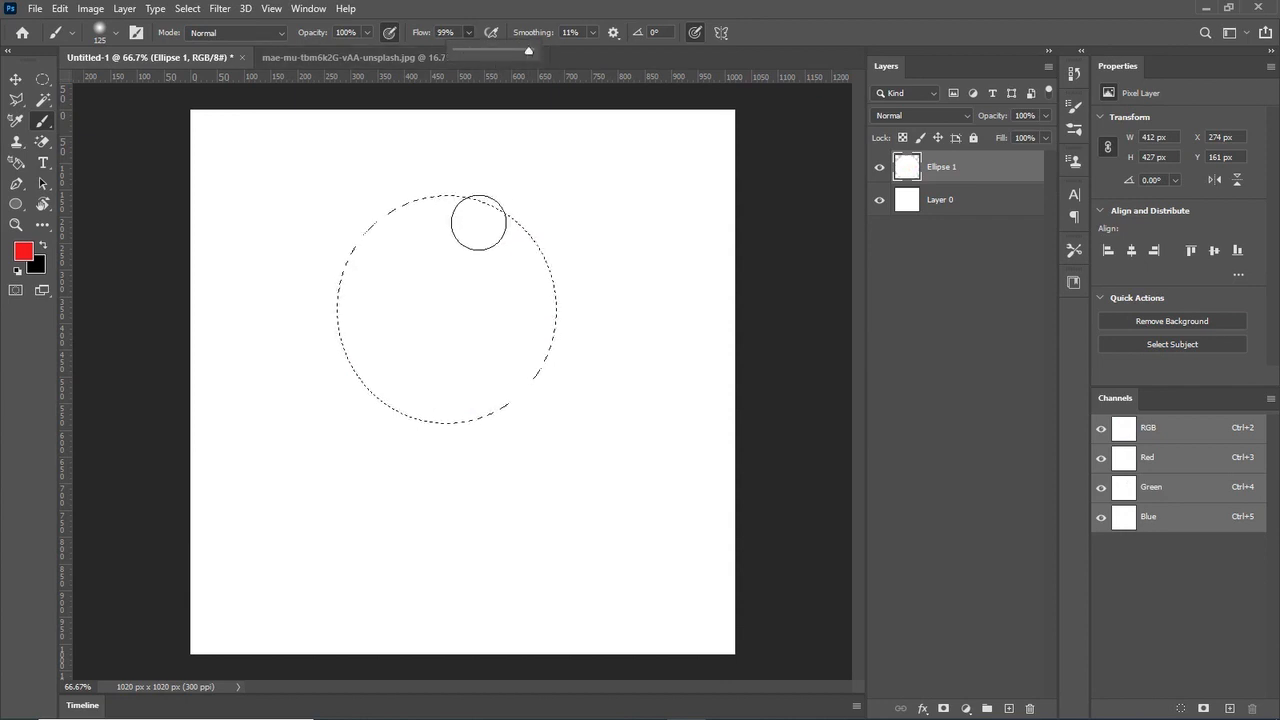
{"action": "left_click", "coordinate": [448, 202]}
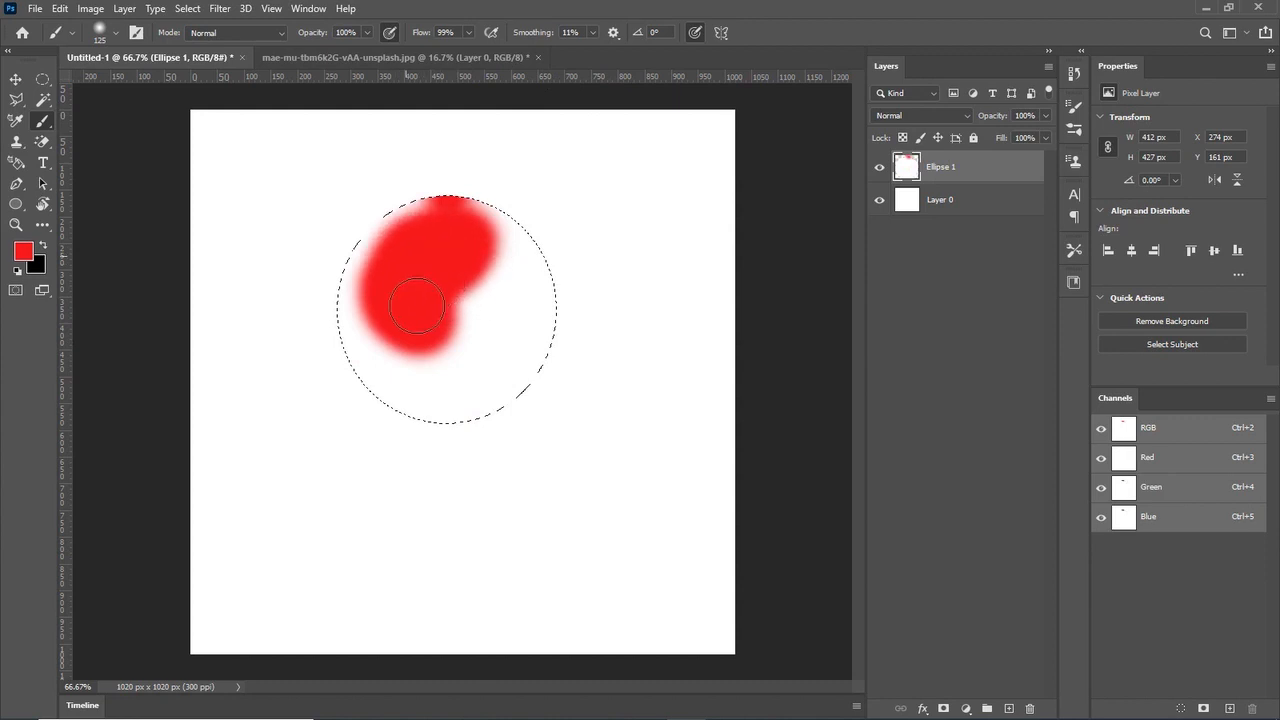
{"action": "left_click_drag", "start_coordinate": [534, 305], "coordinate": [545, 355]}
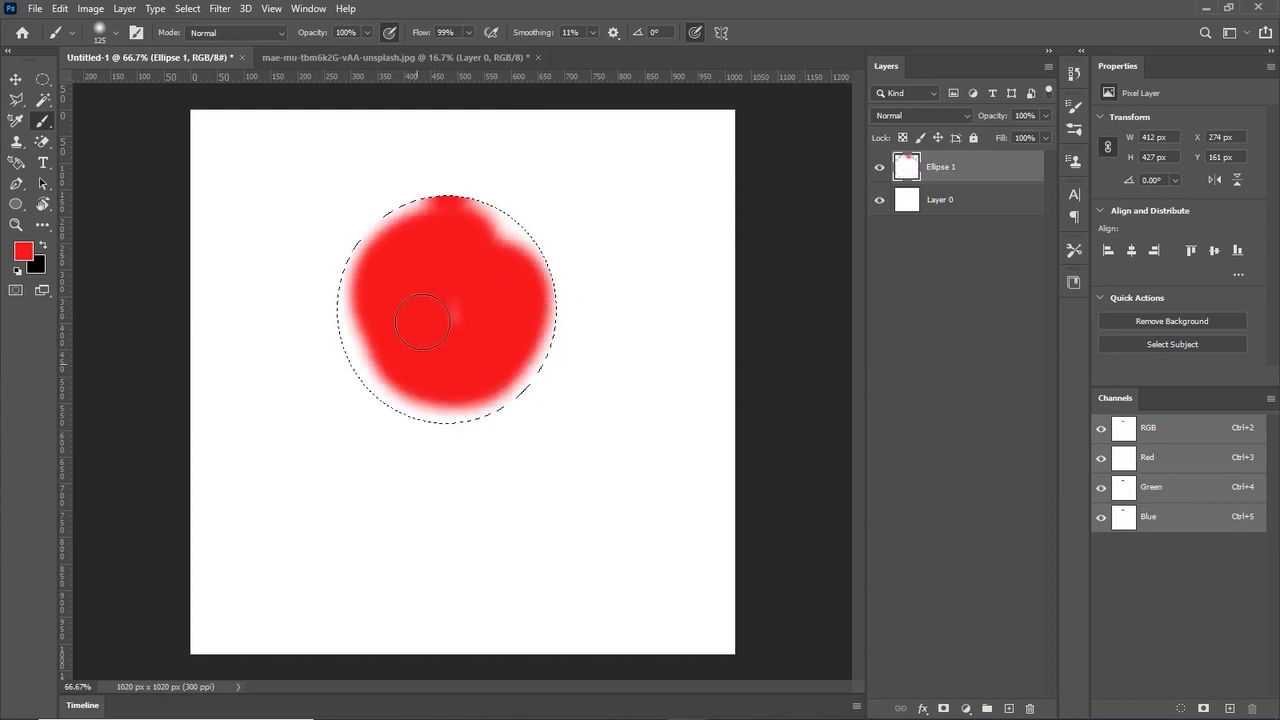
- Set the brush smoothing to 77% and remove the red paint from inside the elliptical selection
{"action": "left_click", "coordinate": [592, 34]}
{"action": "left_click_drag", "start_coordinate": [596, 48], "coordinate": [641, 50]}
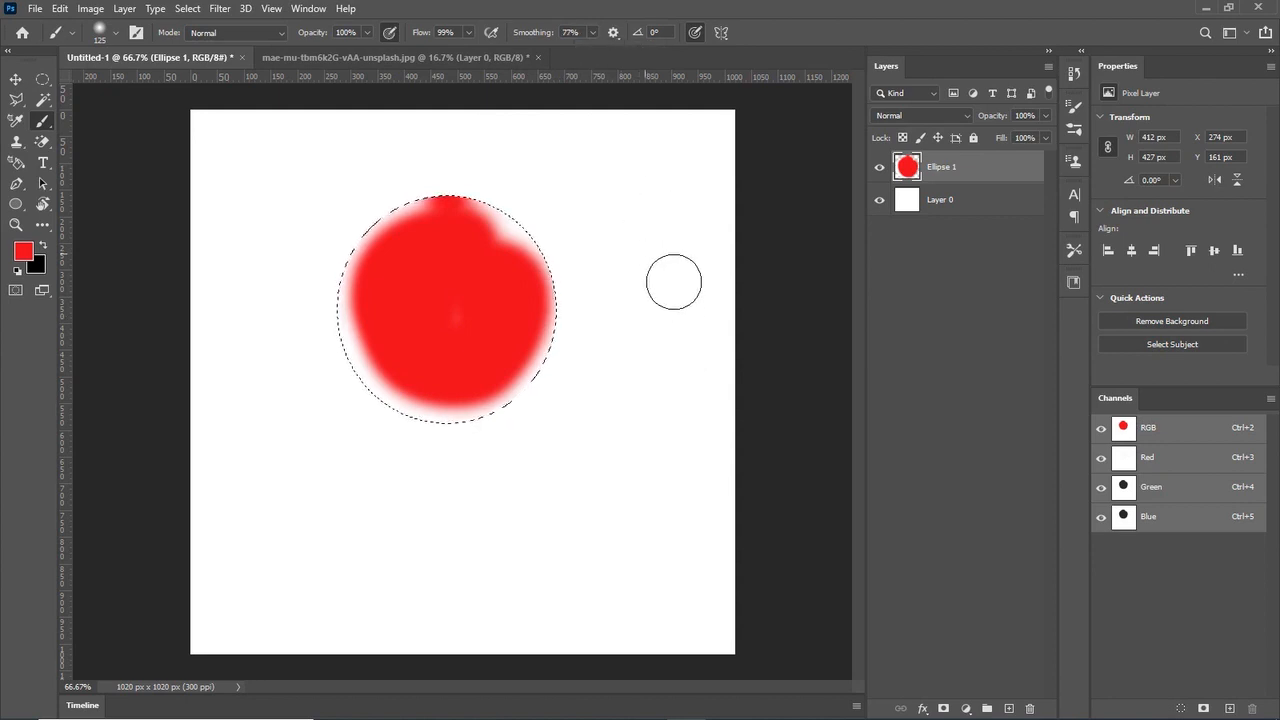
{"action": "key", "text": "Delete"}
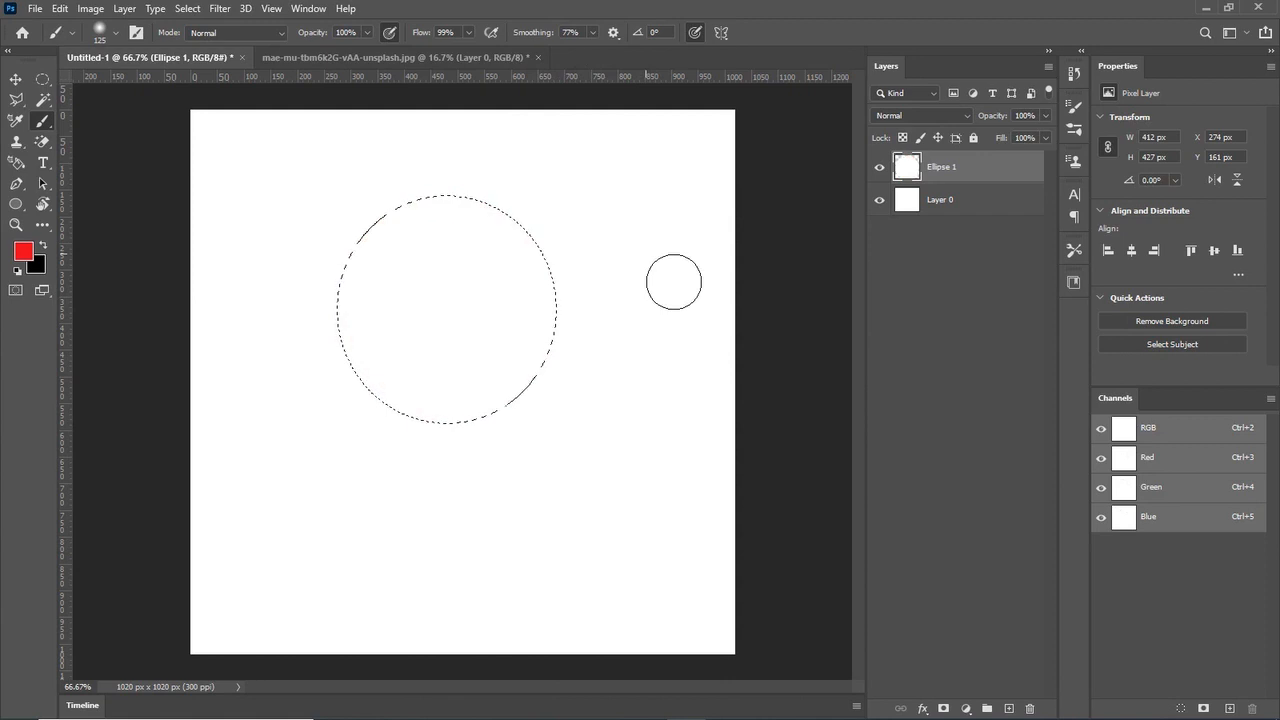
- Paint smoothed red strokes through the middle and along the lower and right edges of the elliptical selection
{"action": "left_click_drag", "start_coordinate": [453, 270], "coordinate": [487, 306]}
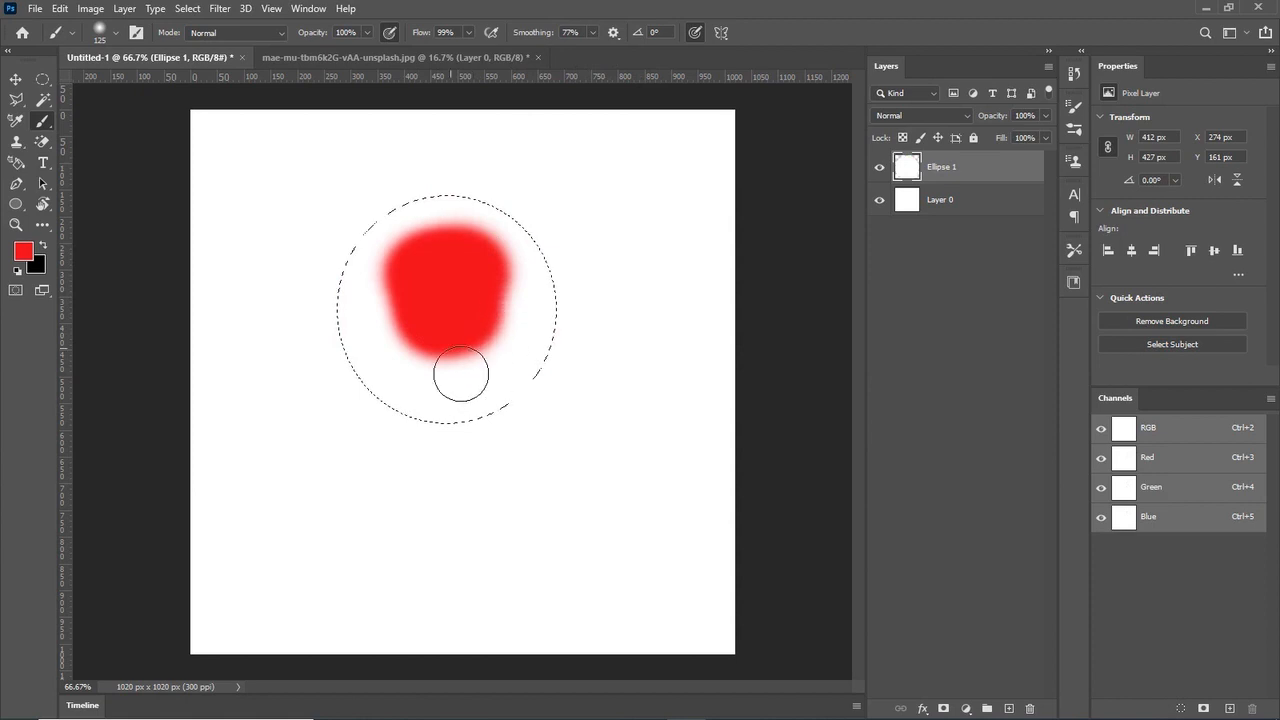
{"action": "left_click_drag", "start_coordinate": [513, 397], "coordinate": [468, 414]}
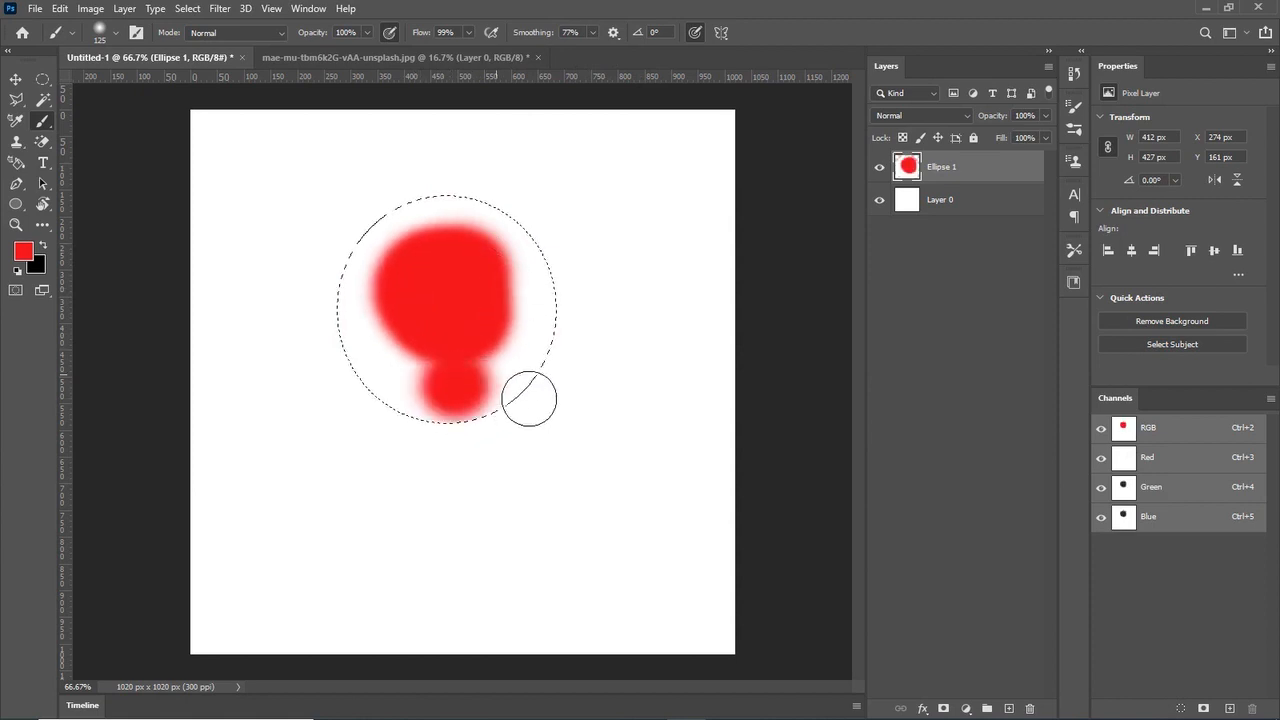
{"action": "left_click_drag", "start_coordinate": [498, 250], "coordinate": [440, 228]}
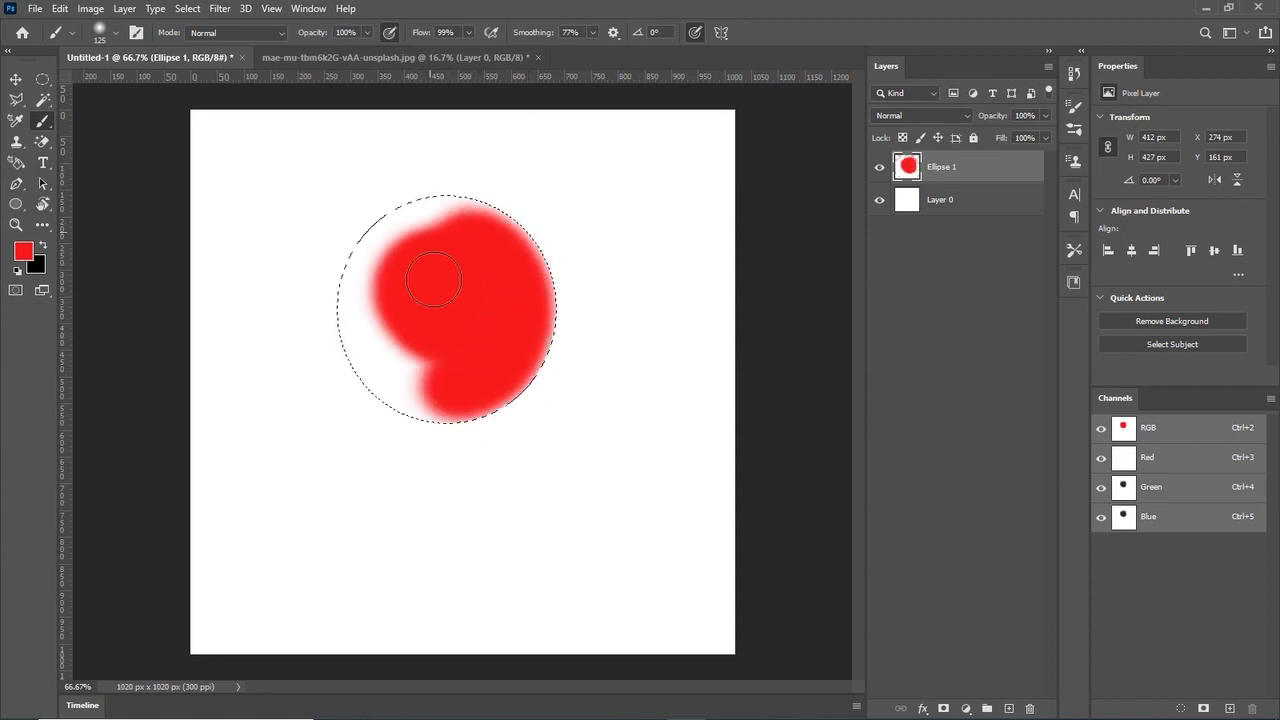
- Set the brush smoothing to 9% and paint the rest of the elliptical selection red
{"action": "left_click", "coordinate": [593, 32]}
{"action": "left_click_drag", "start_coordinate": [571, 45], "coordinate": [544, 52]}
{"action": "mouse_move", "coordinate": [440, 230]}
{"action": "left_mouse_down"}
{"action": "mouse_move", "coordinate": [400, 240]}
{"action": "mouse_move", "coordinate": [414, 394]}
{"action": "mouse_move", "coordinate": [430, 400]}
{"action": "left_mouse_up"}
{"action": "left_click_drag", "start_coordinate": [505, 270], "coordinate": [458, 218]}
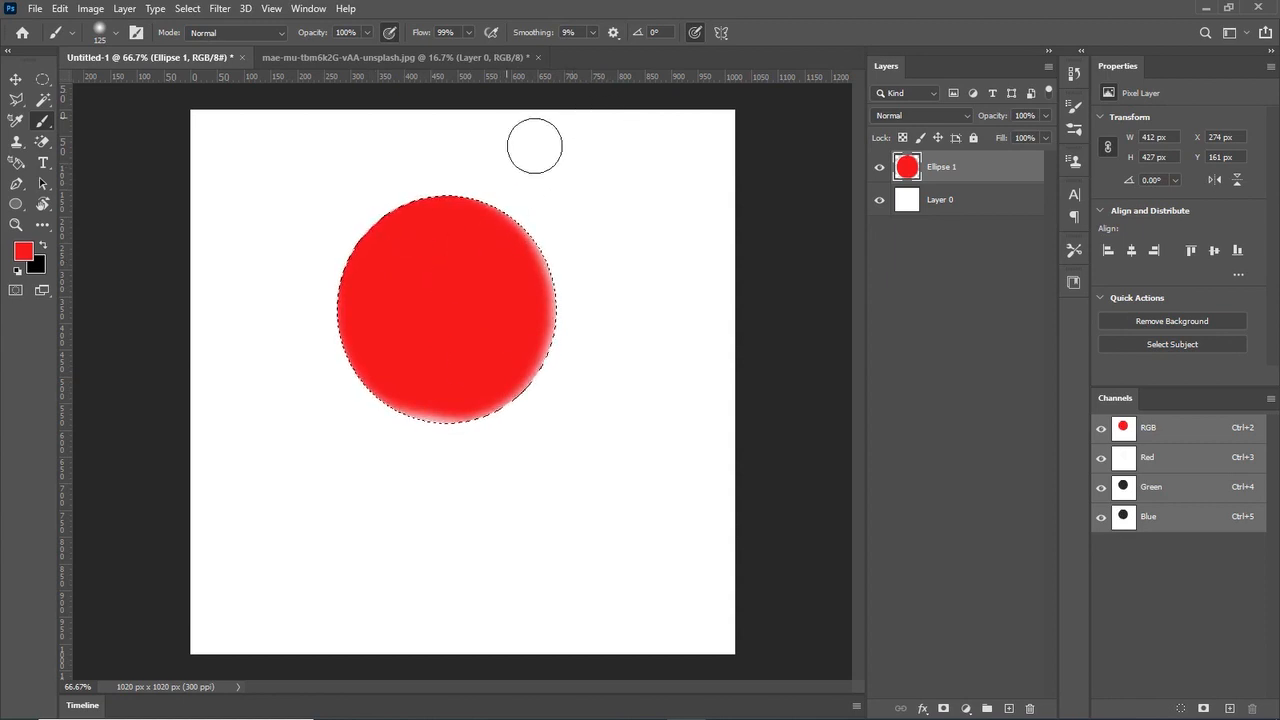
- Delete the red paint inside the selection on the Ellipse 1 layer and deselect the ellipse
{"action": "key", "text": "v"}
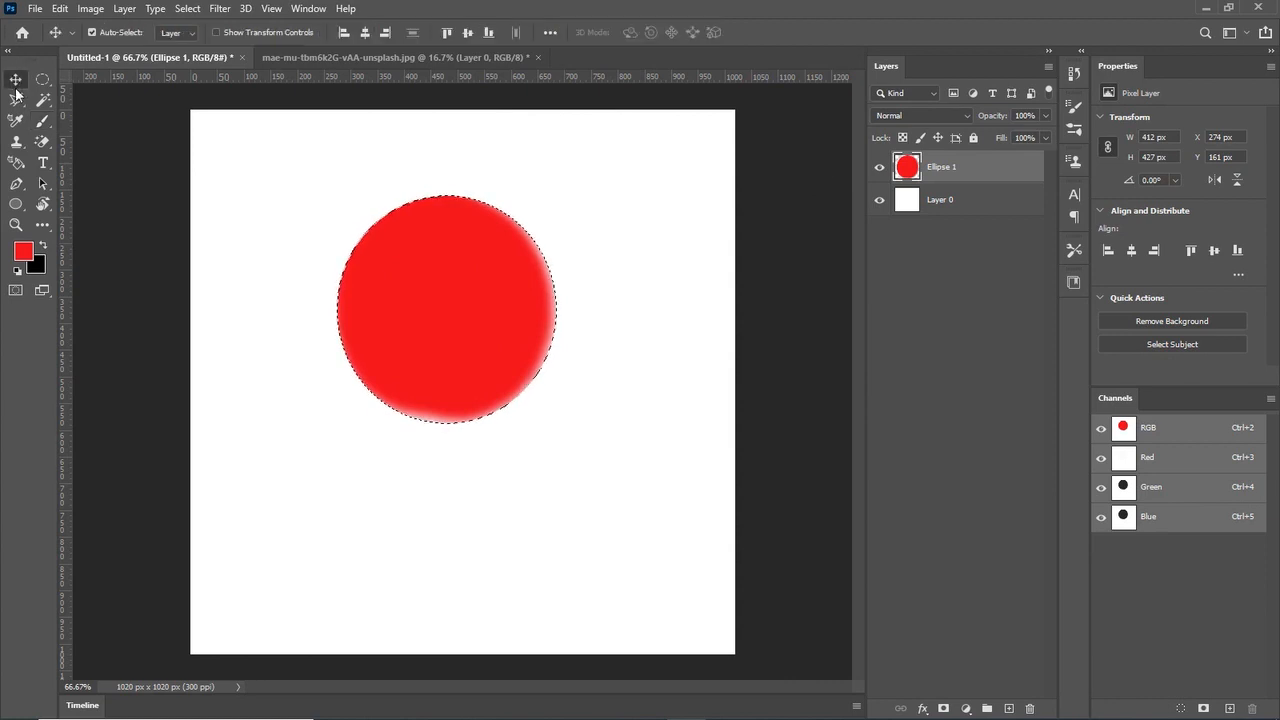
{"action": "left_click", "coordinate": [490, 204]}
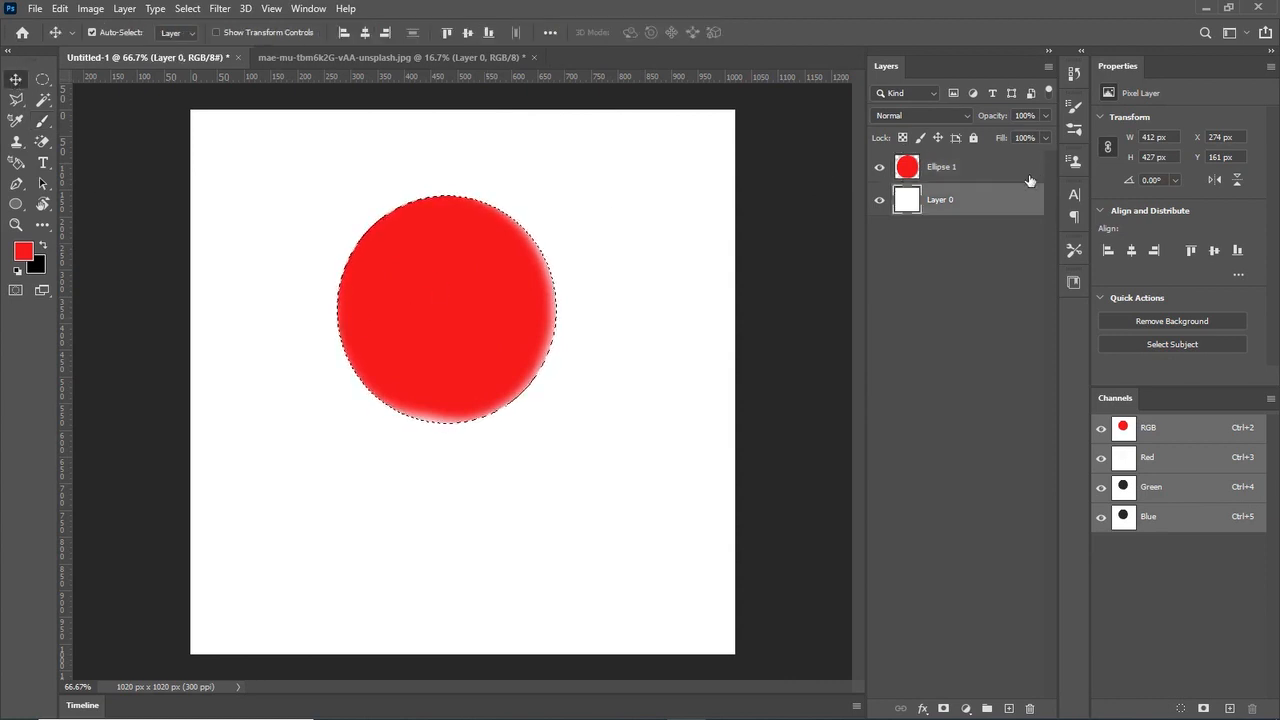
{"action": "left_click", "coordinate": [997, 168]}
{"action": "key", "text": "Delete"}
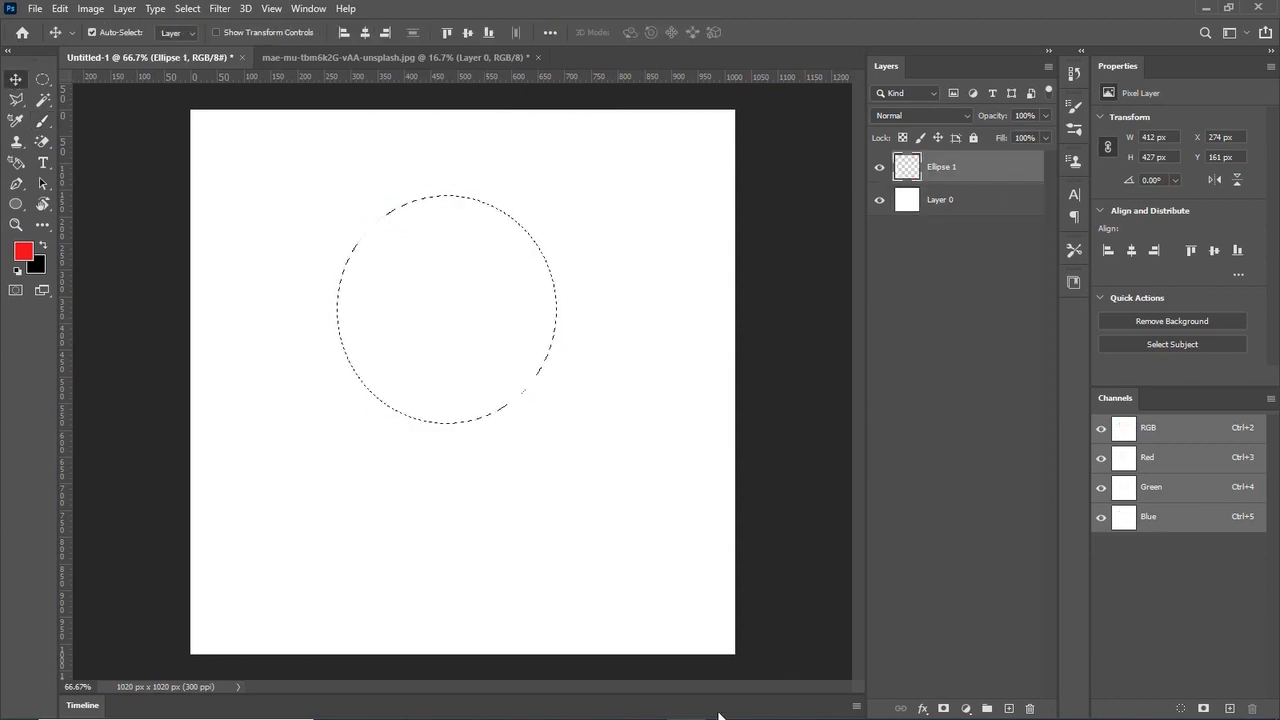
{"action": "key", "text": "ctrl+d"}
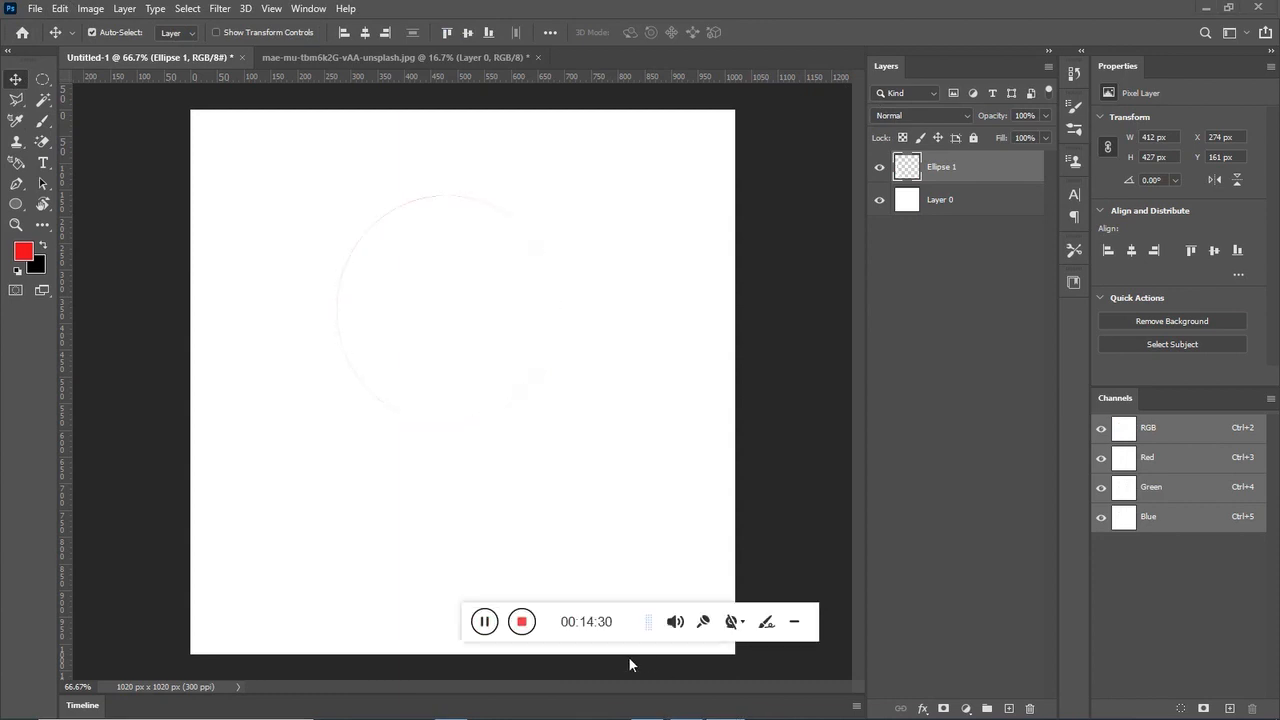